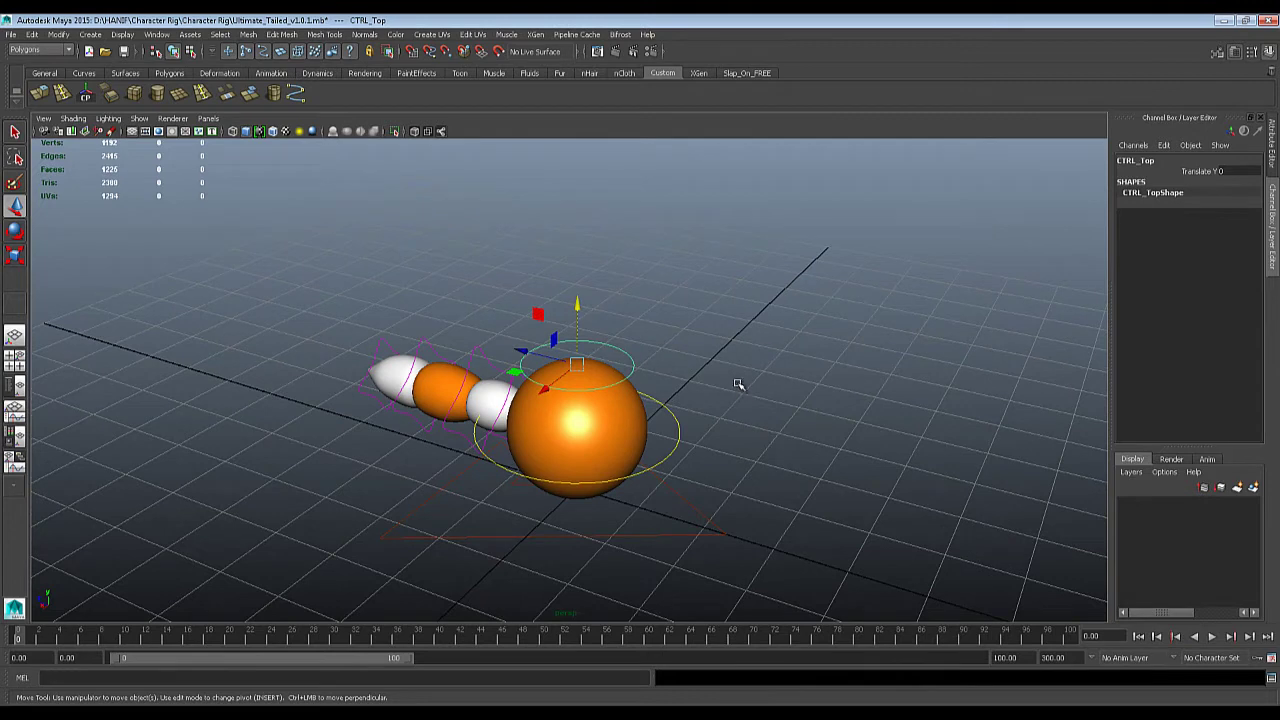
{"action": "scroll", "coordinate": [733, 386], "scroll_direction": "down", "scroll_amount": 2}
{"action": "middle_click_drag", "start_coordinate": [677, 443], "coordinate": [705, 360], "text": "alt"}
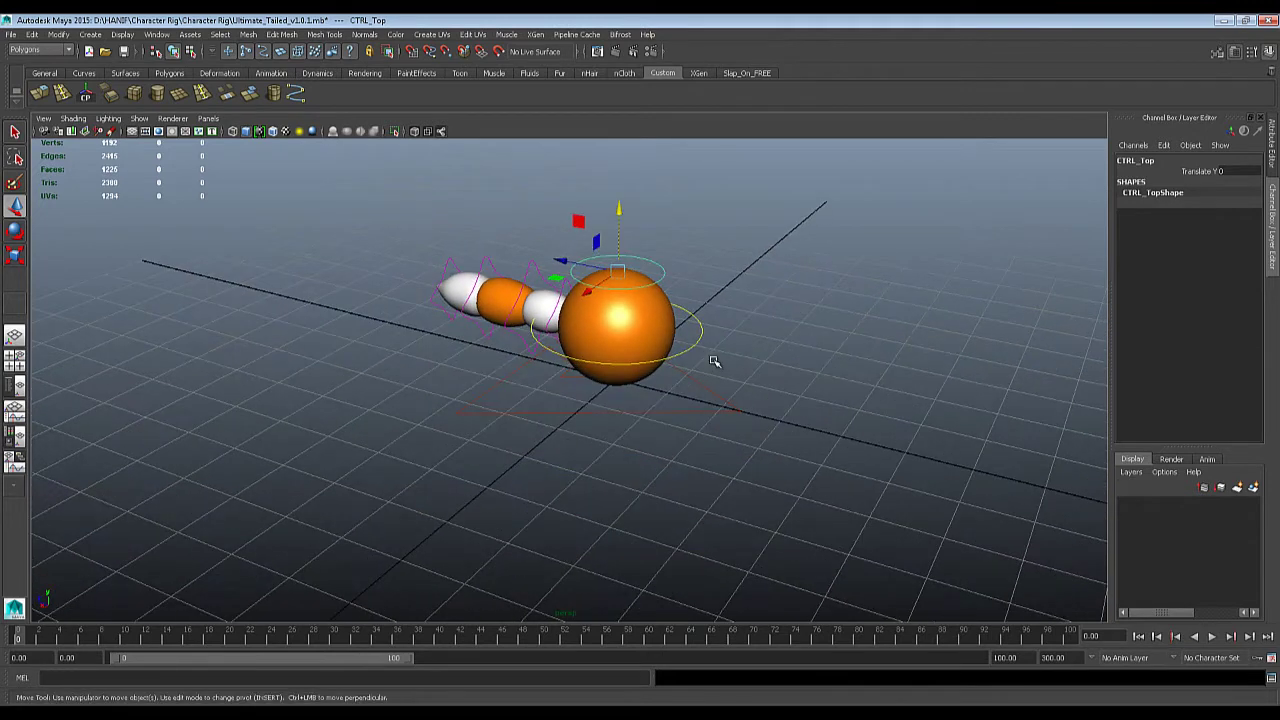
{"action": "left_click_drag", "start_coordinate": [740, 374], "coordinate": [716, 423], "text": "alt"}
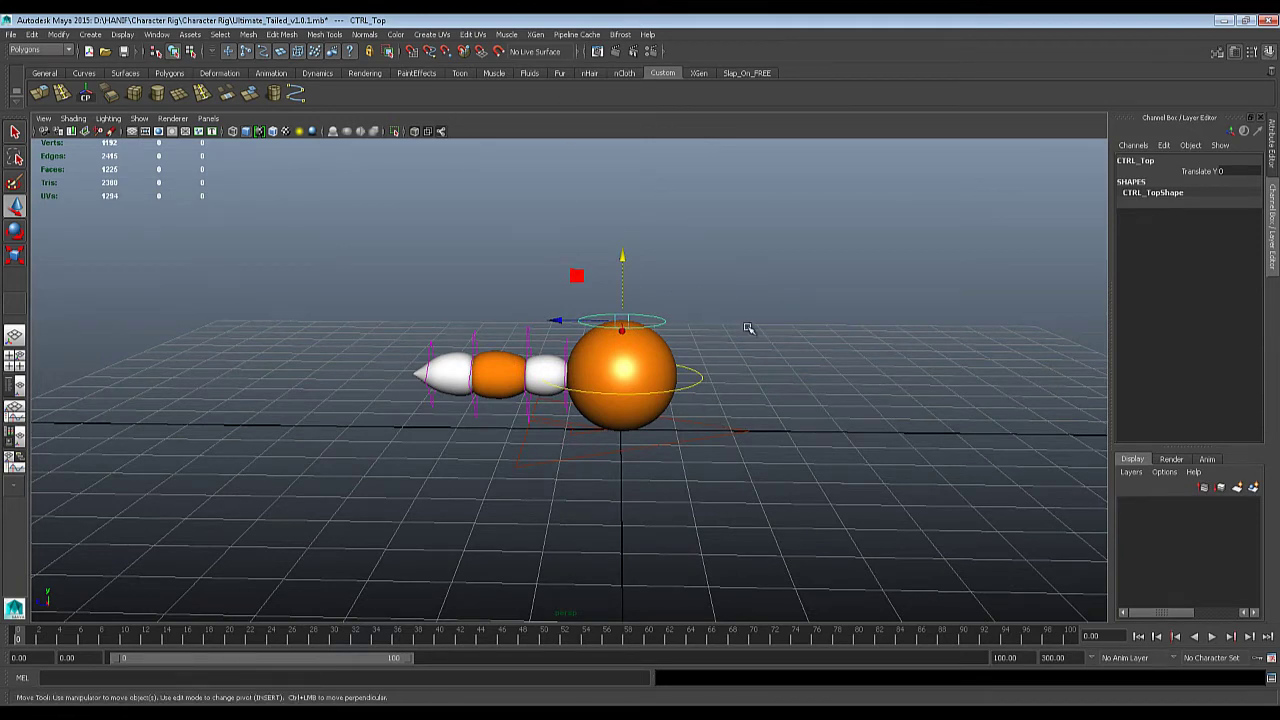
{"action": "left_click_drag", "start_coordinate": [749, 326], "coordinate": [721, 341], "text": "alt"}
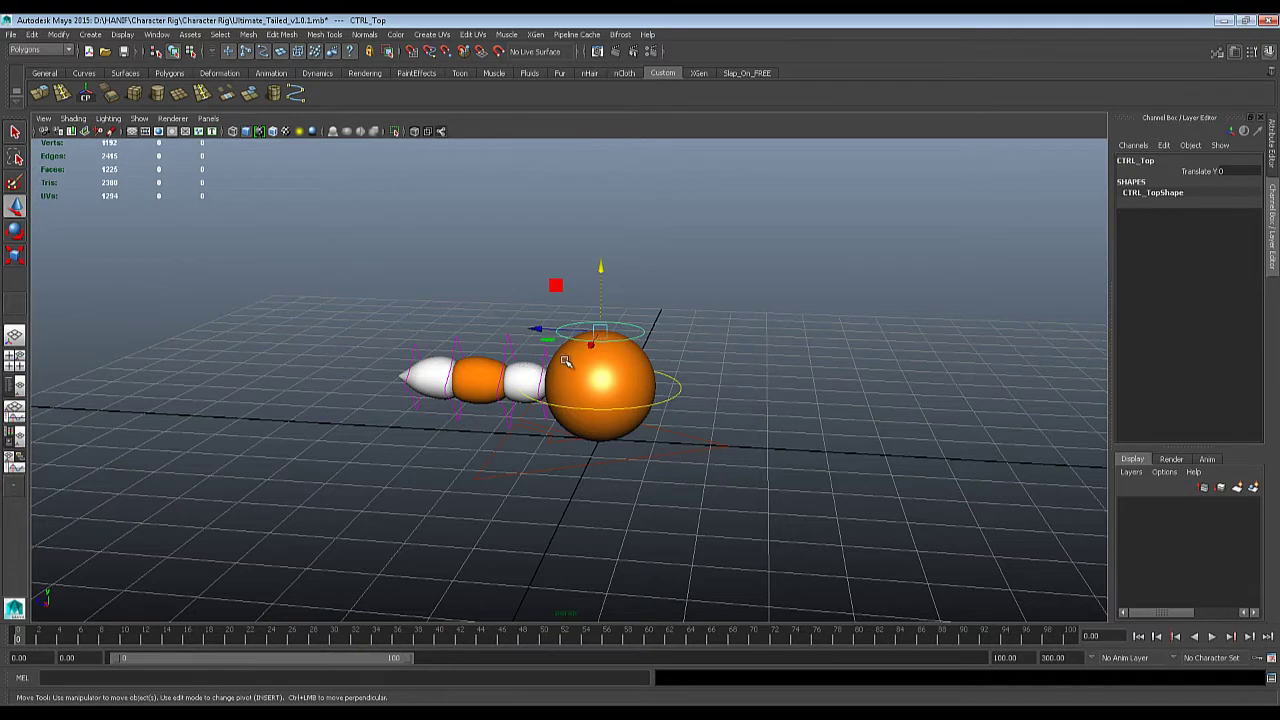
{"action": "left_click_drag", "start_coordinate": [568, 363], "coordinate": [594, 348], "text": "alt"}
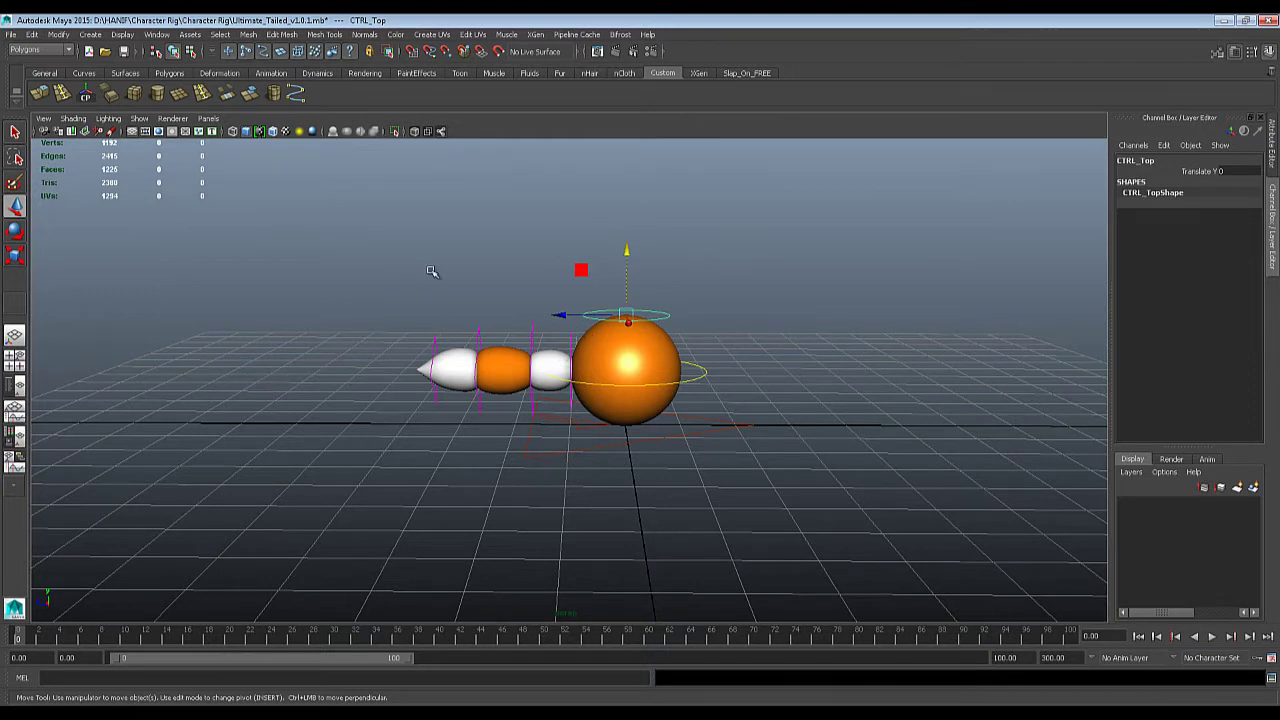
{"action": "middle_click_drag", "start_coordinate": [739, 383], "coordinate": [650, 378], "text": "alt"}
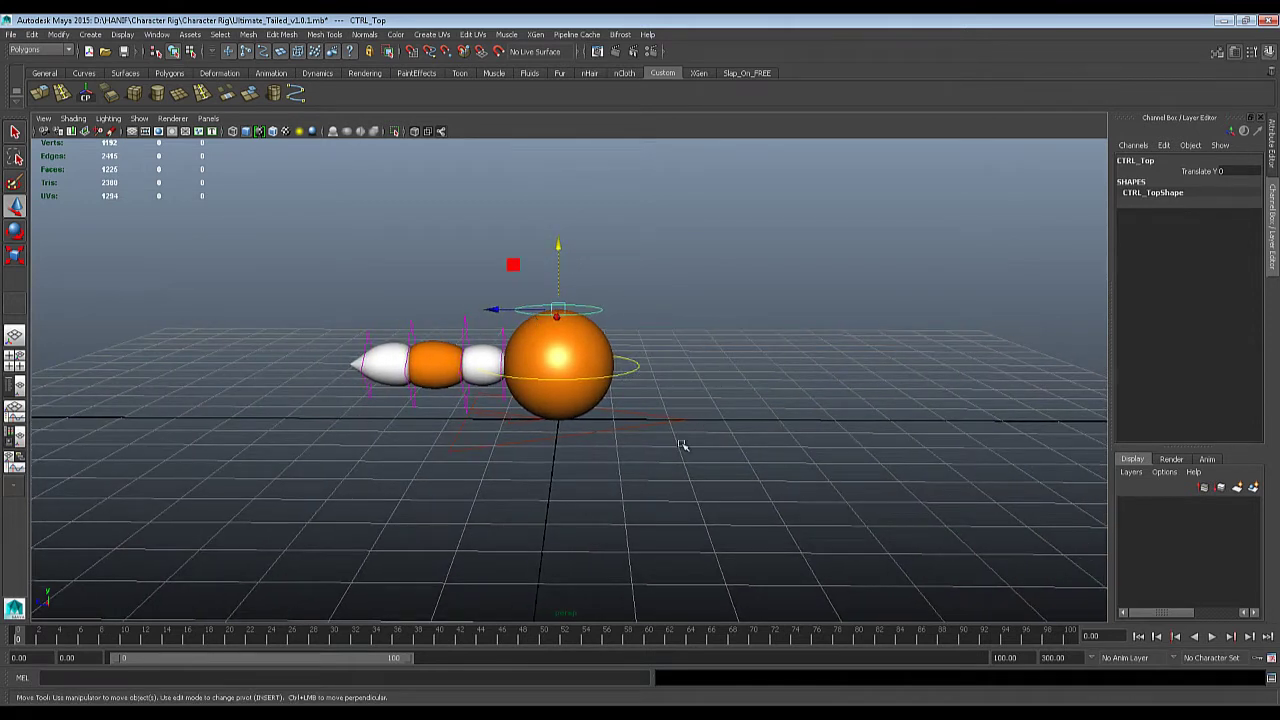
Switch to the browser and play the "Animation Mentor - Tailor / Ball with tail Assignment" reference video.
{"action": "key", "text": "alt+Tab"}
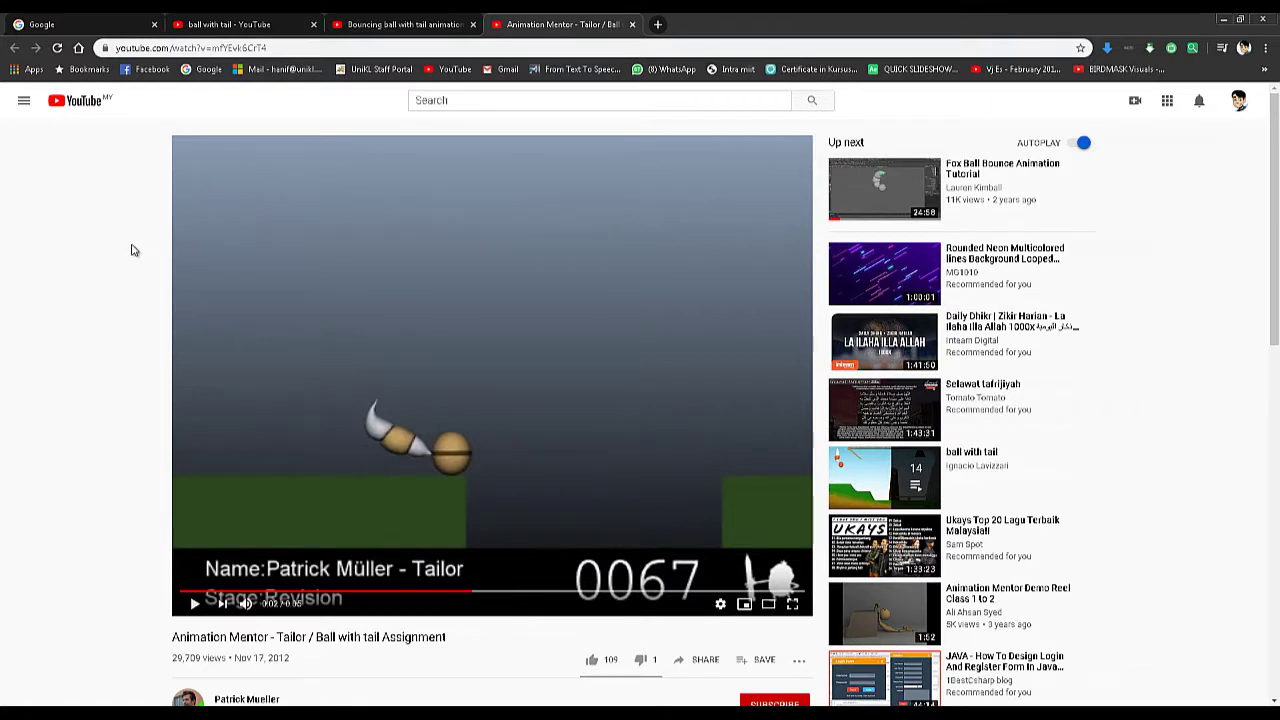
{"action": "left_click", "coordinate": [193, 604]}
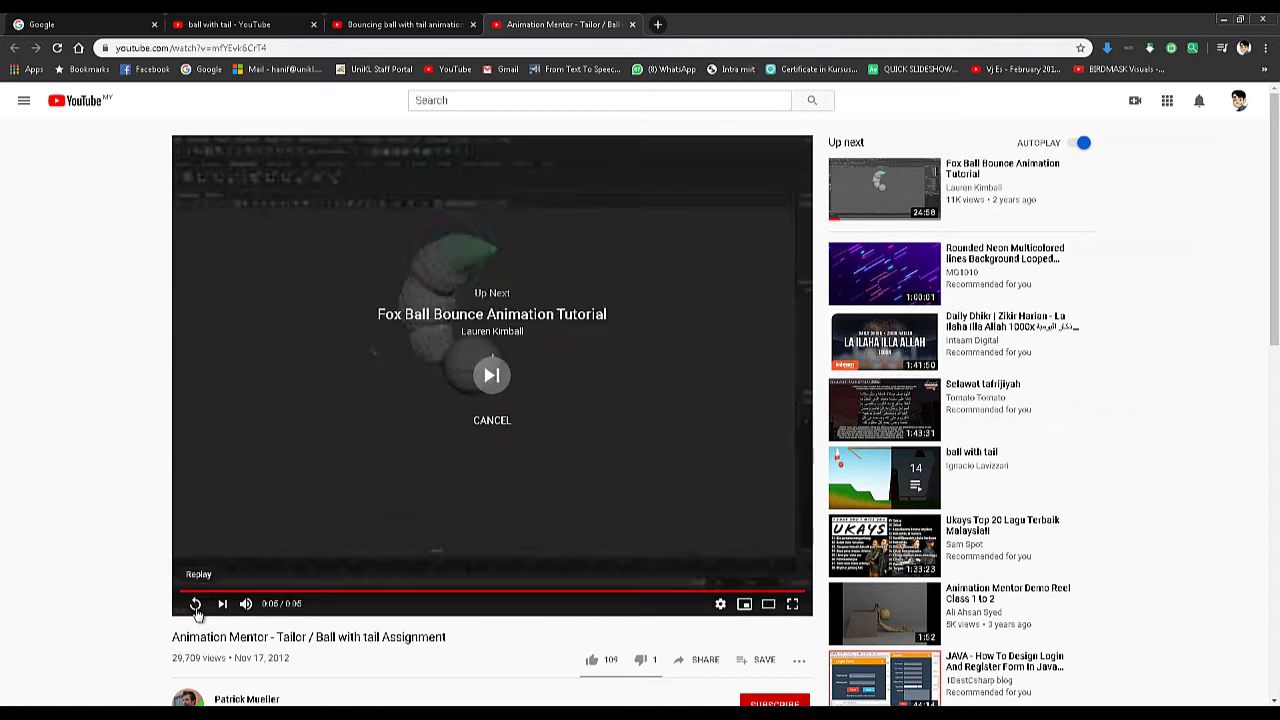
{"action": "left_click", "coordinate": [196, 604]}
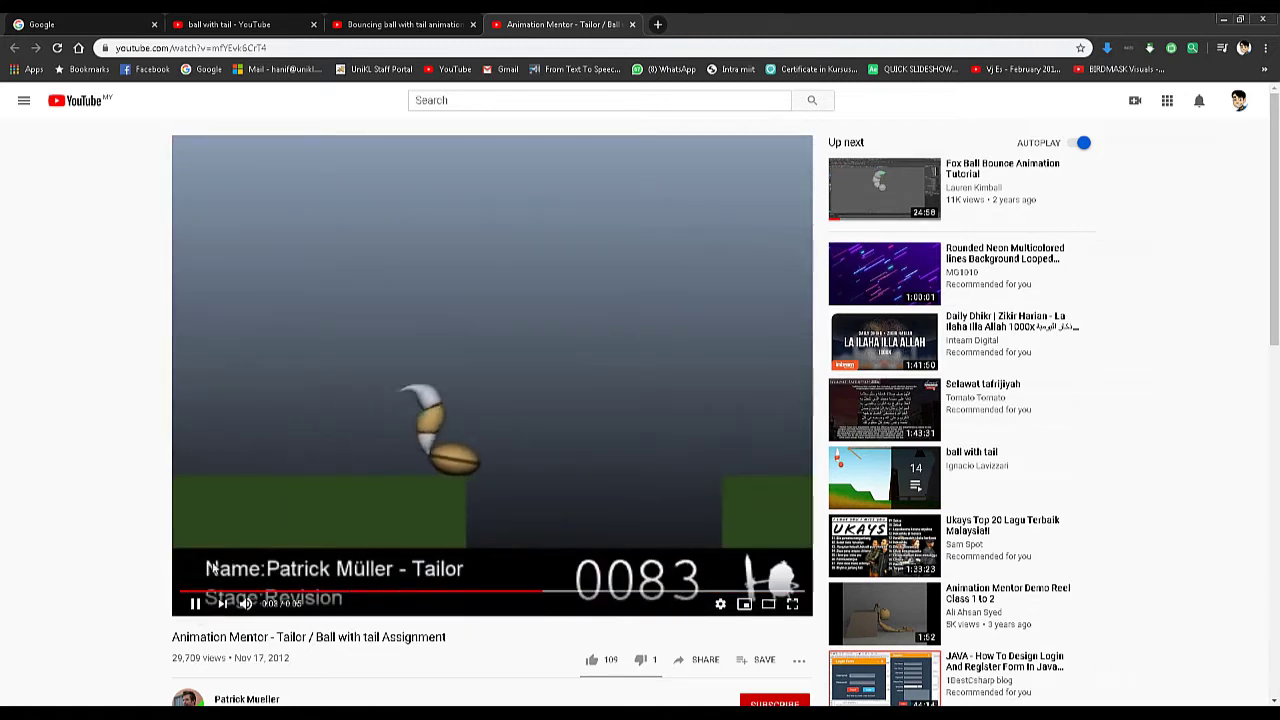
{"action": "left_click", "coordinate": [196, 604]}
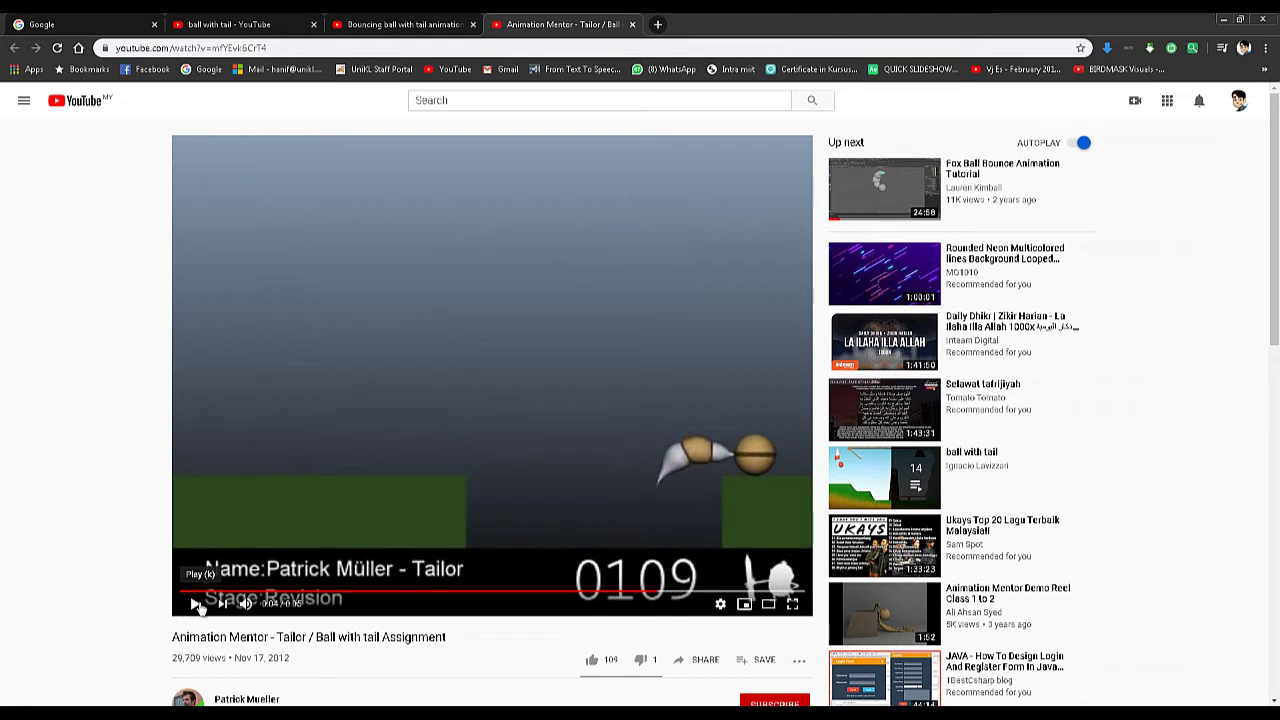
{"action": "left_click", "coordinate": [198, 602]}
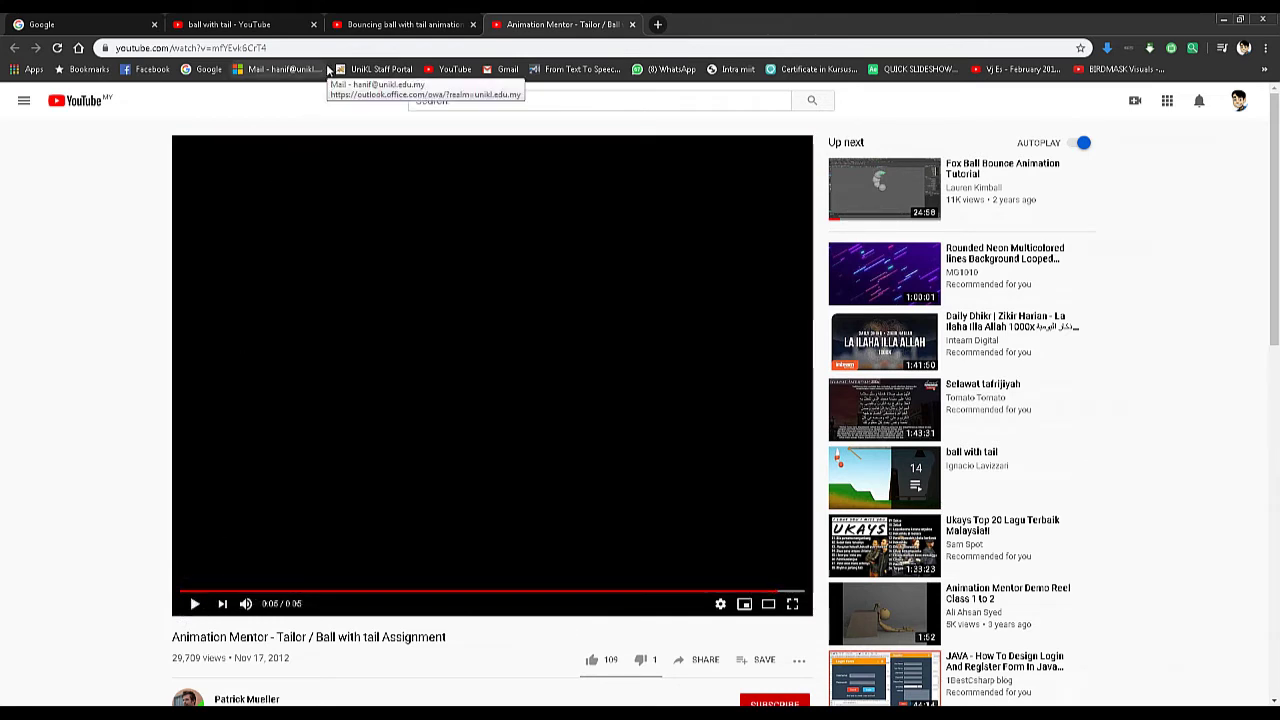
Watch the "Bouncing ball with tail animation made in Blender" reference video, pause it and return to Maya.
{"action": "left_click", "coordinate": [386, 30]}
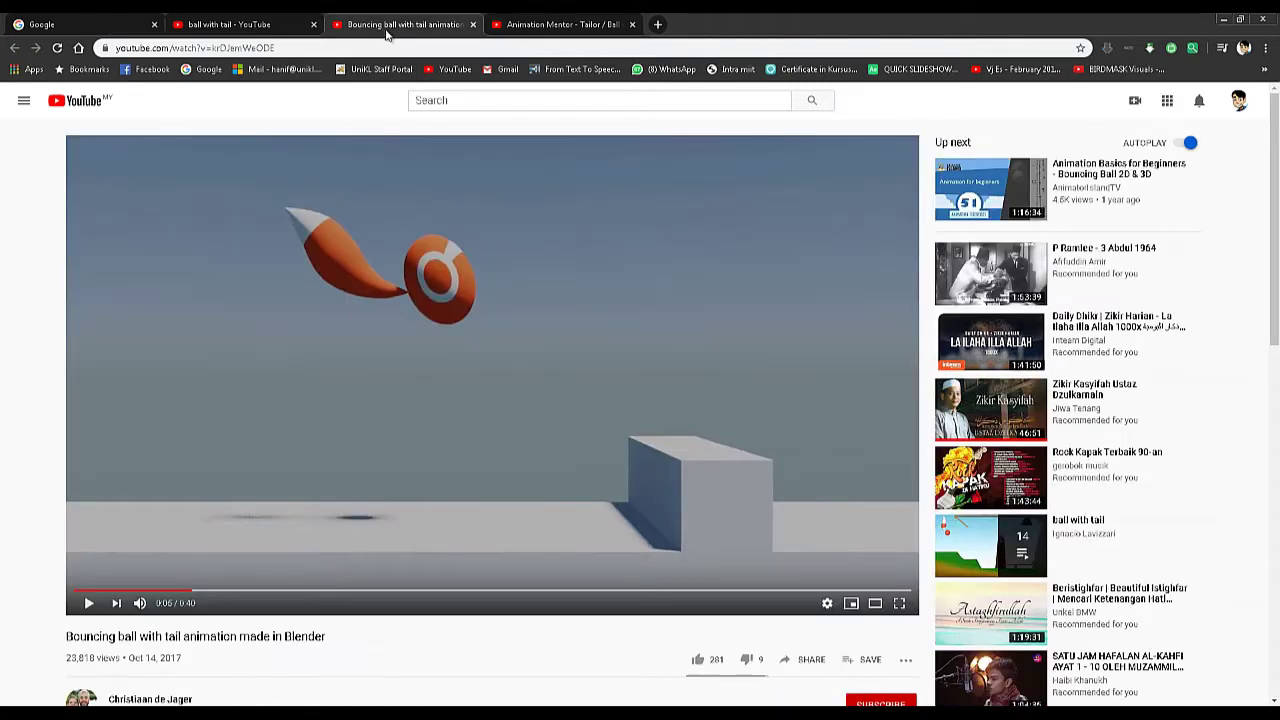
{"action": "left_click", "coordinate": [89, 606]}
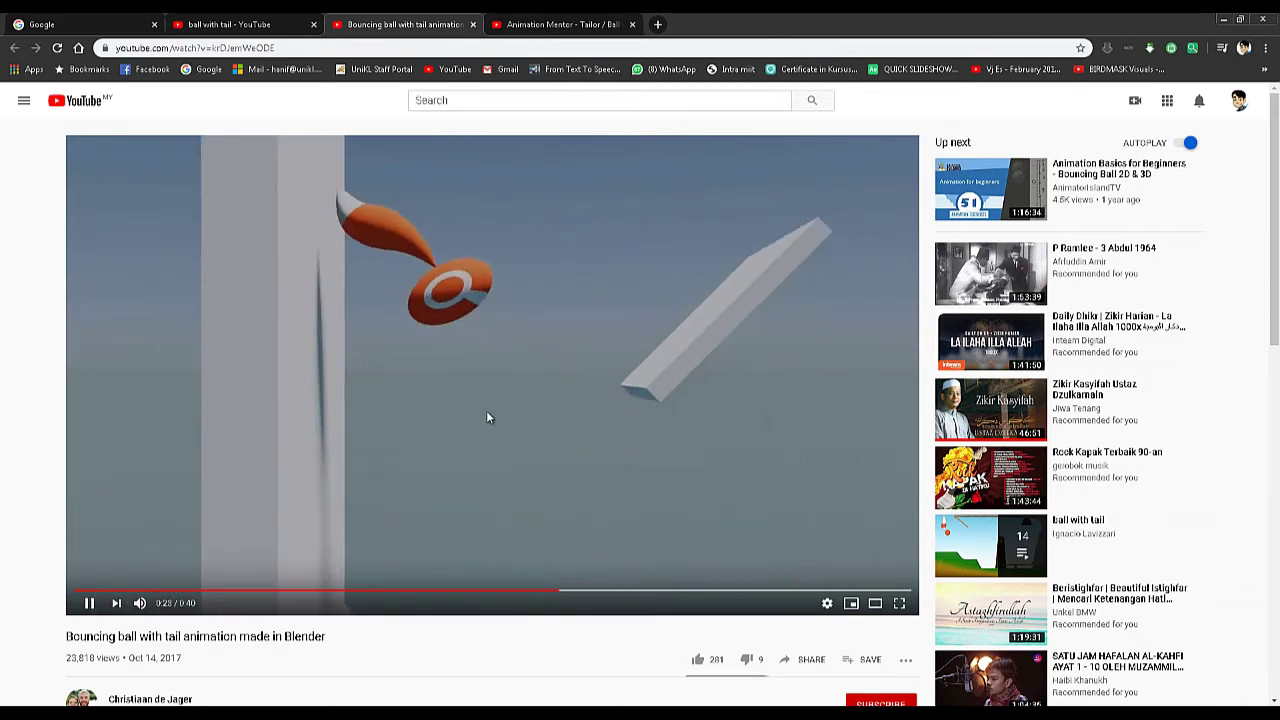
{"action": "left_click", "coordinate": [87, 606]}
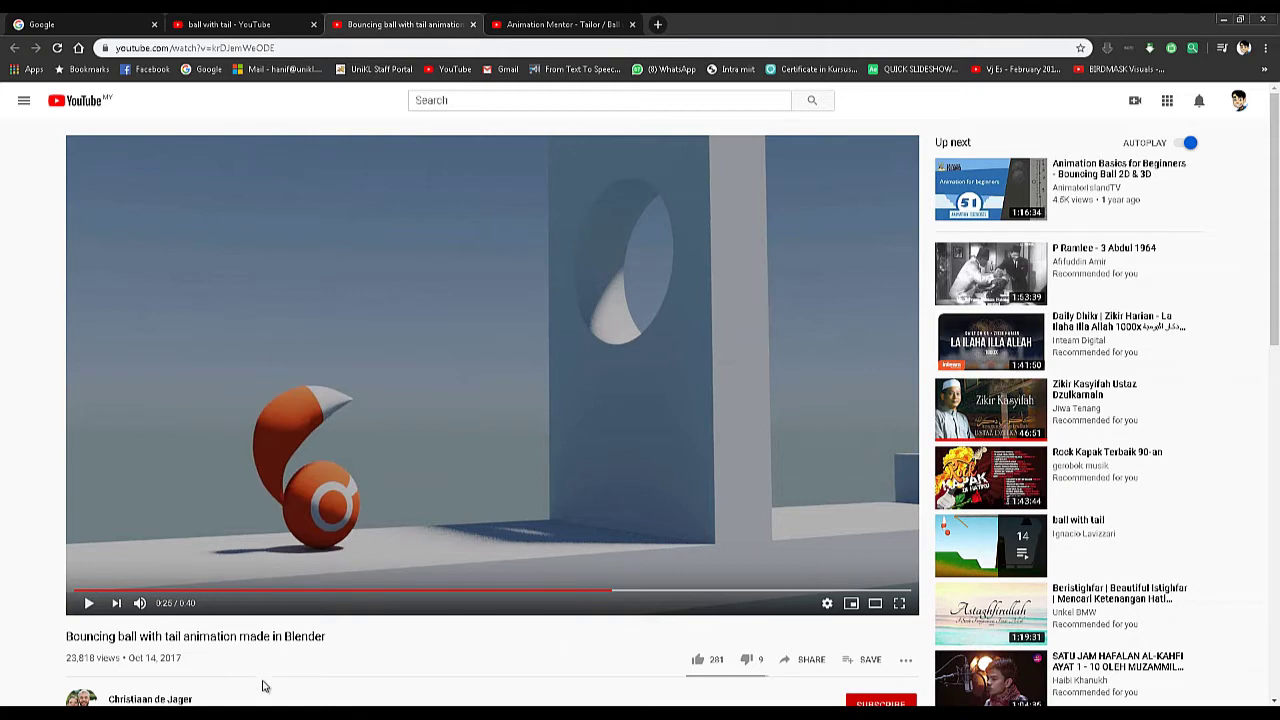
{"action": "left_click", "coordinate": [177, 690]}
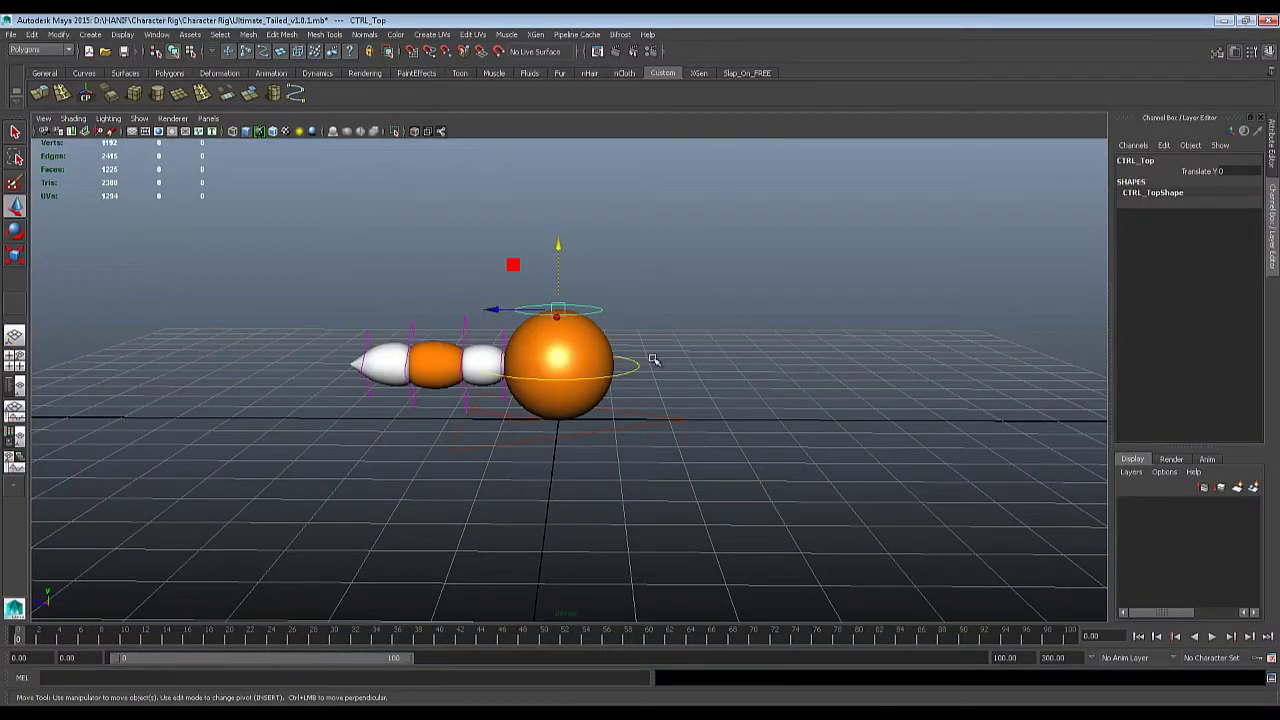
{"action": "middle_click_drag", "start_coordinate": [652, 360], "coordinate": [672, 431], "text": "alt"}
{"action": "left_click_drag", "start_coordinate": [672, 430], "coordinate": [657, 423], "text": "alt"}
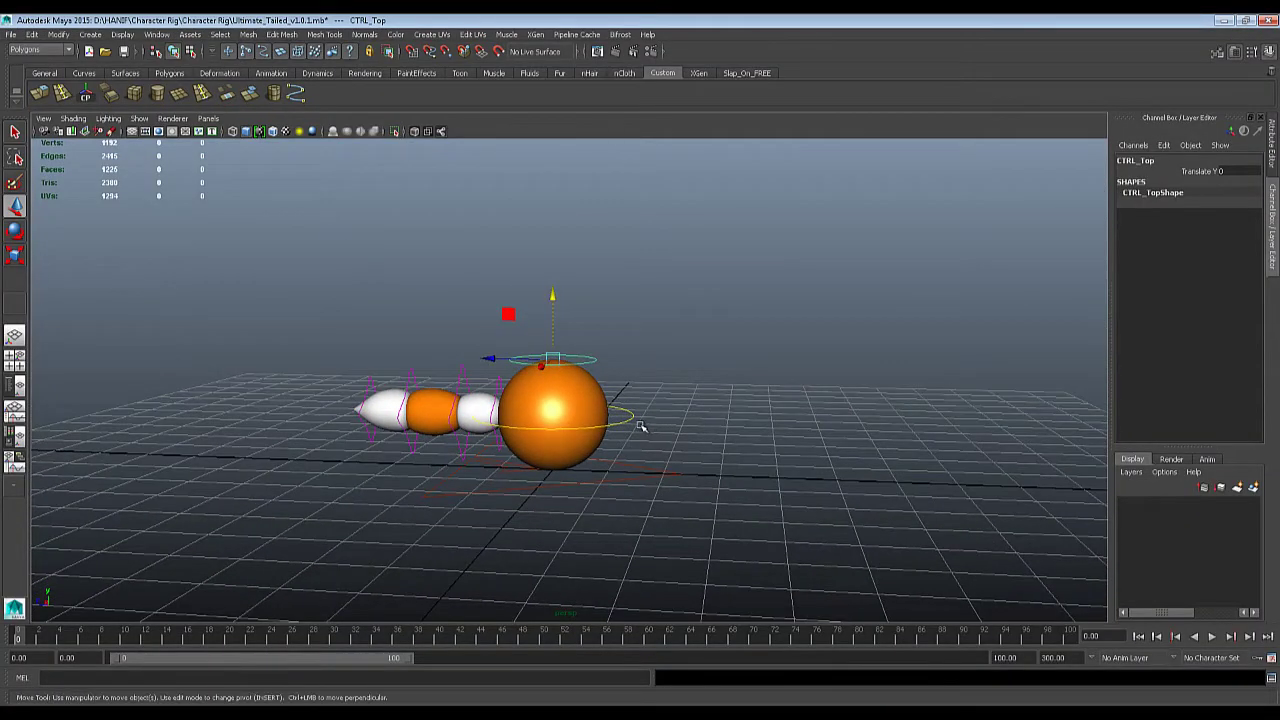
{"action": "scroll", "coordinate": [636, 424], "scroll_direction": "down", "scroll_amount": 1}
{"action": "left_click_drag", "start_coordinate": [636, 424], "coordinate": [654, 437], "text": "alt"}
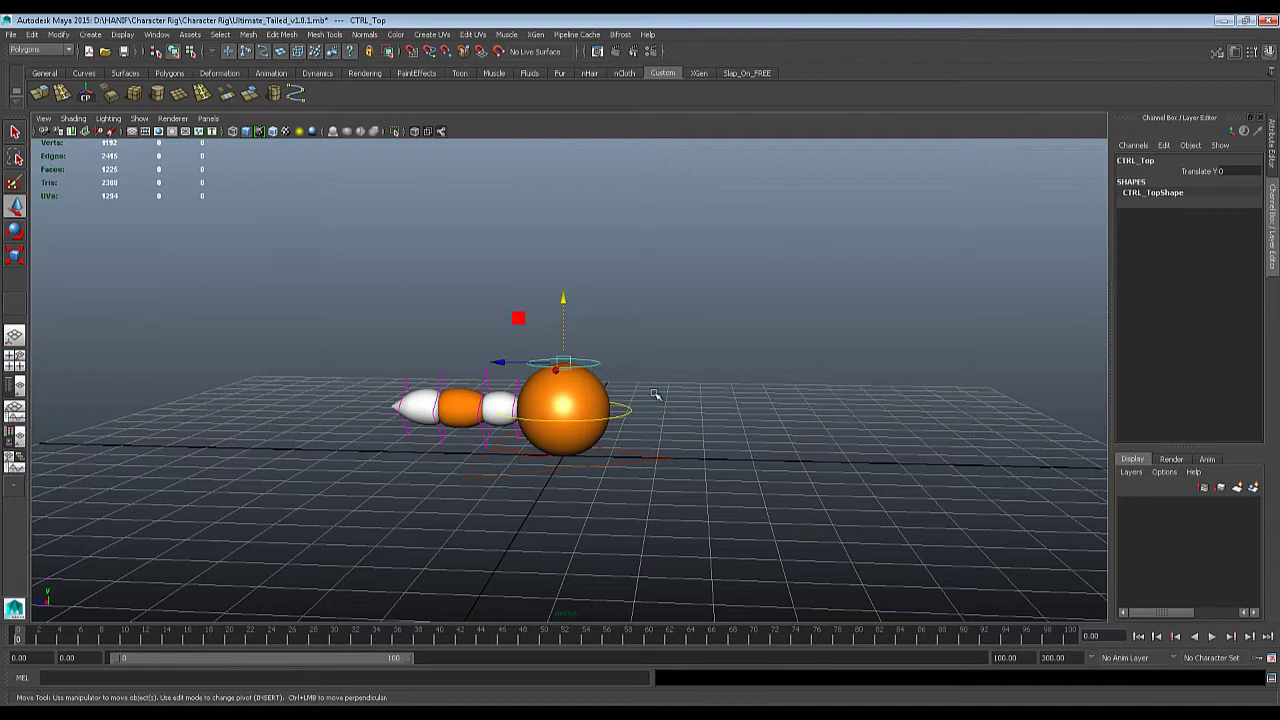
{"action": "middle_click_drag", "start_coordinate": [653, 394], "coordinate": [655, 386], "text": "alt"}
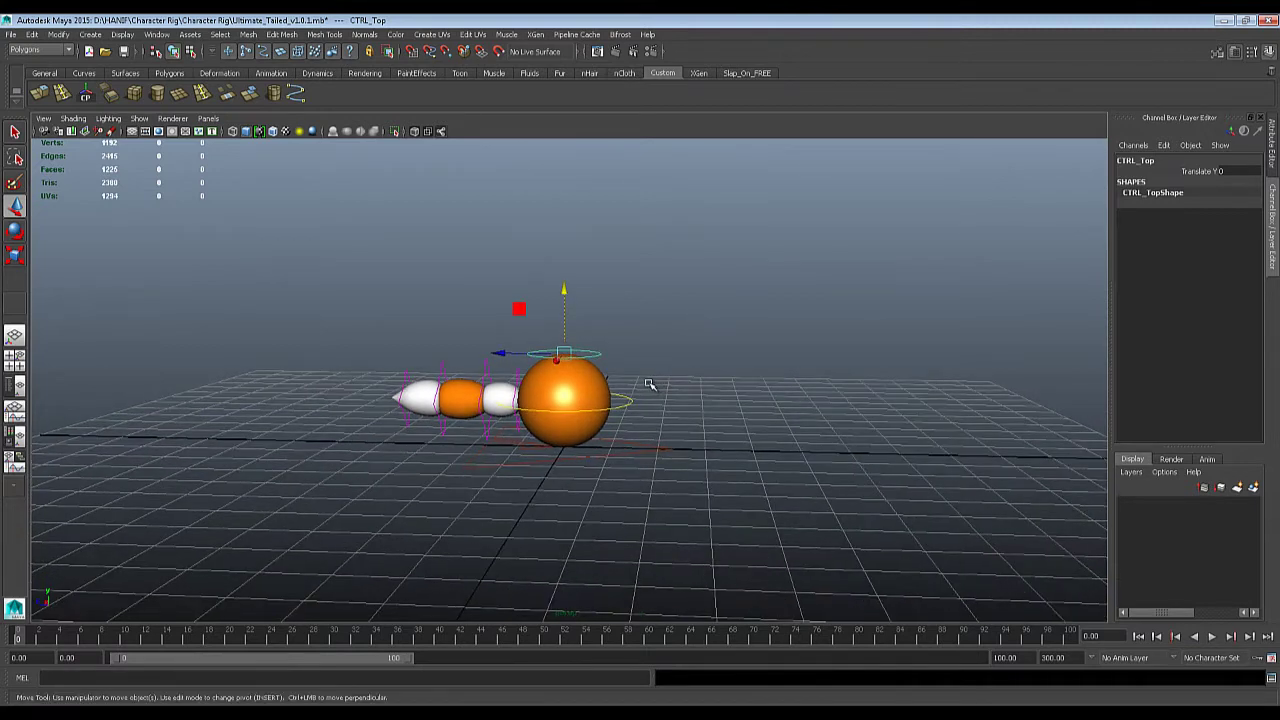
{"action": "scroll", "coordinate": [647, 389], "scroll_direction": "up", "scroll_amount": 1}
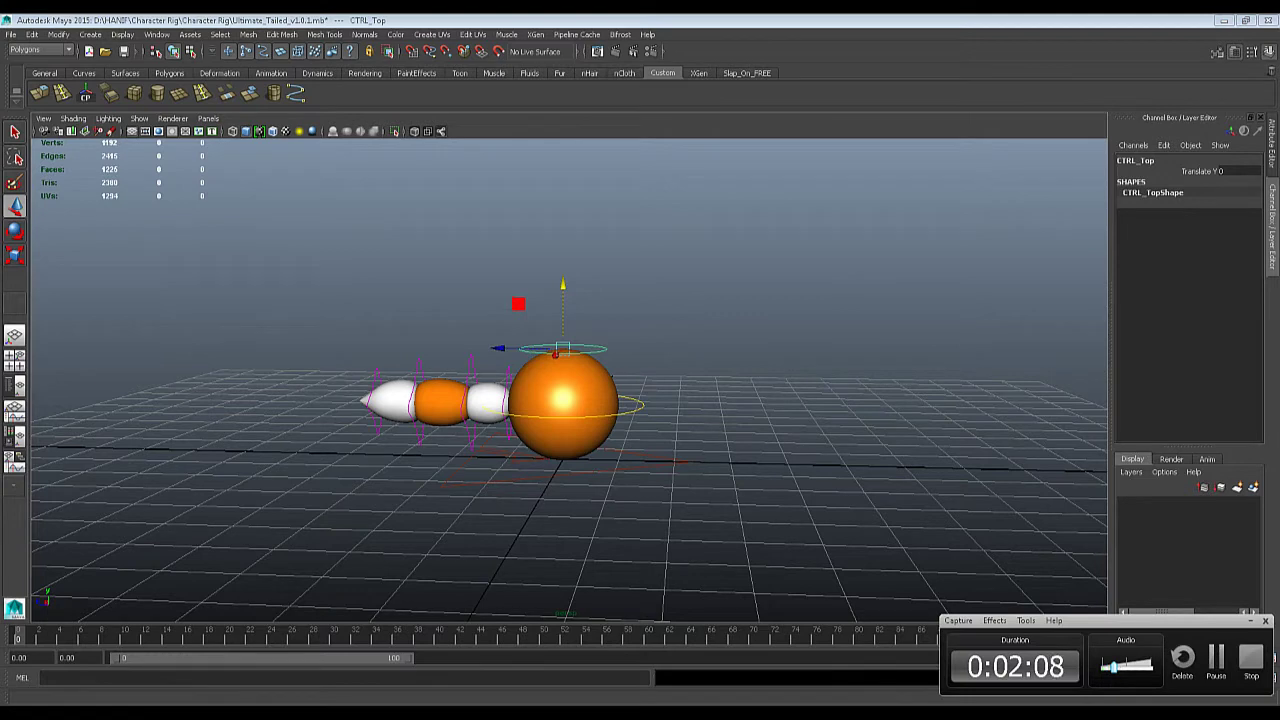
{"action": "left_click_drag", "start_coordinate": [634, 354], "coordinate": [641, 352], "text": "alt"}
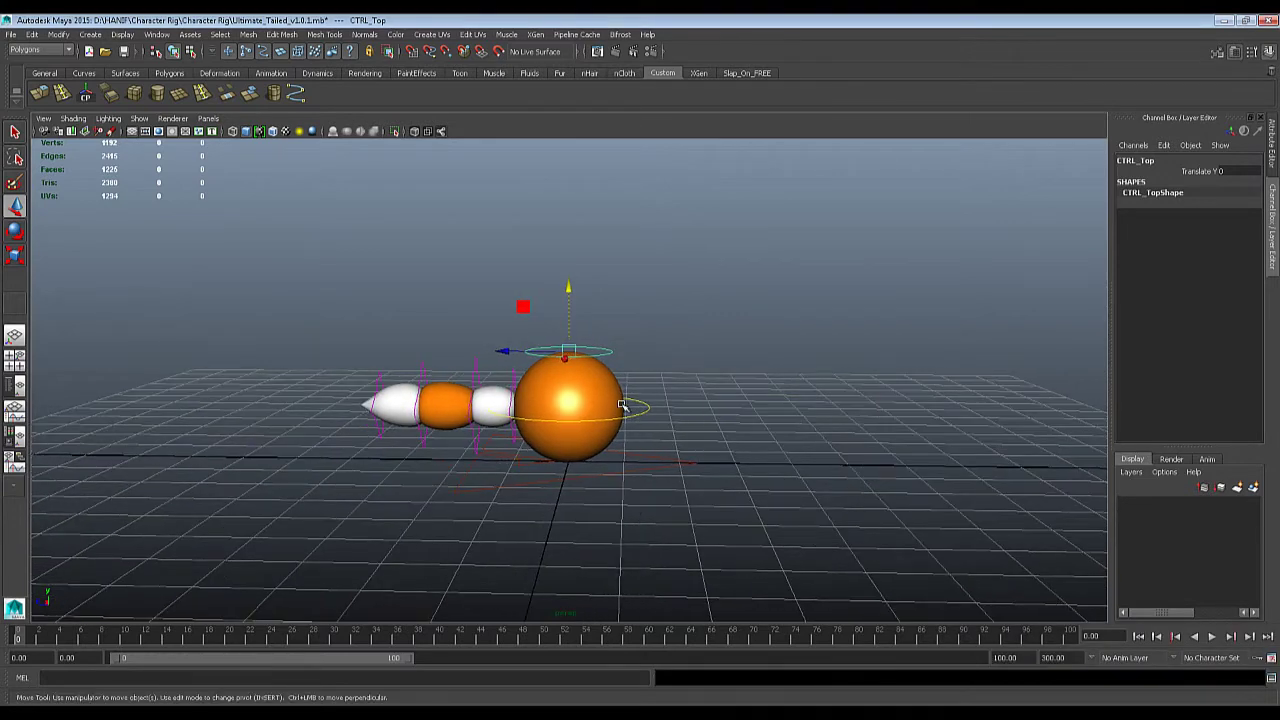
Select the triangular root control under the ball and set its Tail attribute to Off.
{"action": "left_click_drag", "start_coordinate": [685, 452], "coordinate": [683, 478], "text": "alt"}
{"action": "left_click", "coordinate": [675, 505]}
{"action": "middle_click_drag", "start_coordinate": [696, 432], "coordinate": [670, 355], "text": "alt"}
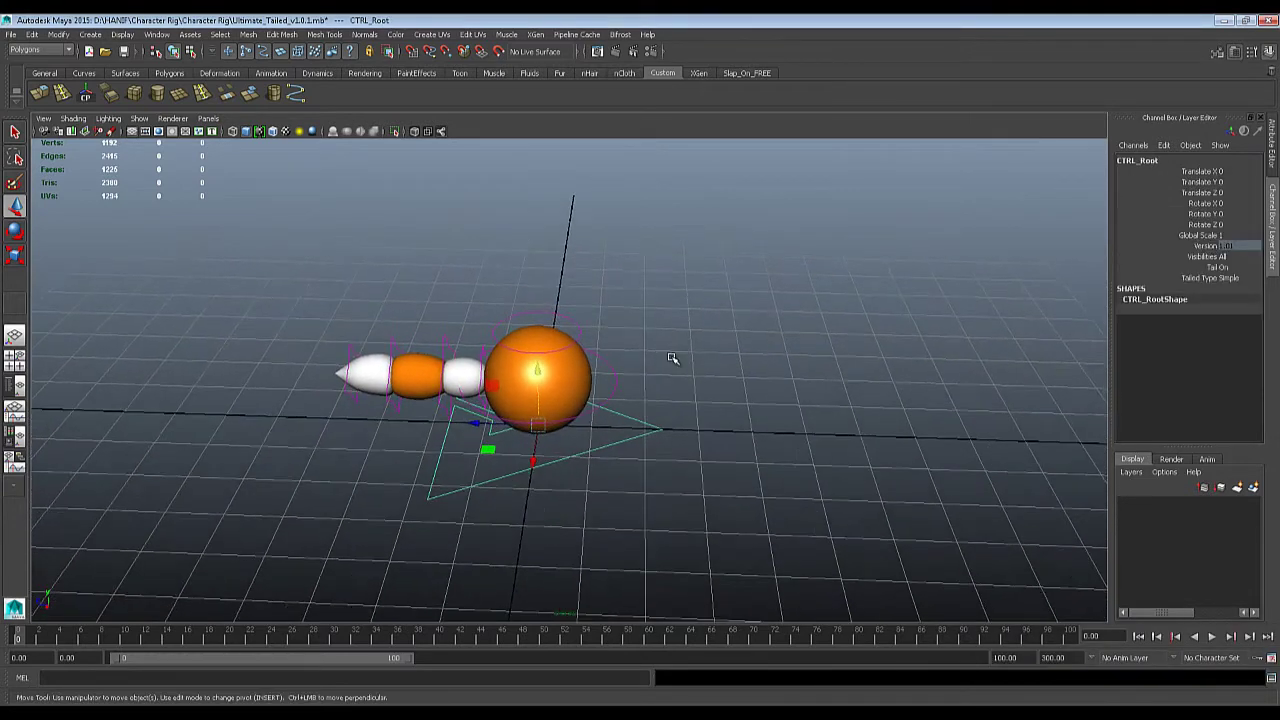
{"action": "left_click_drag", "start_coordinate": [620, 466], "coordinate": [608, 432], "text": "alt"}
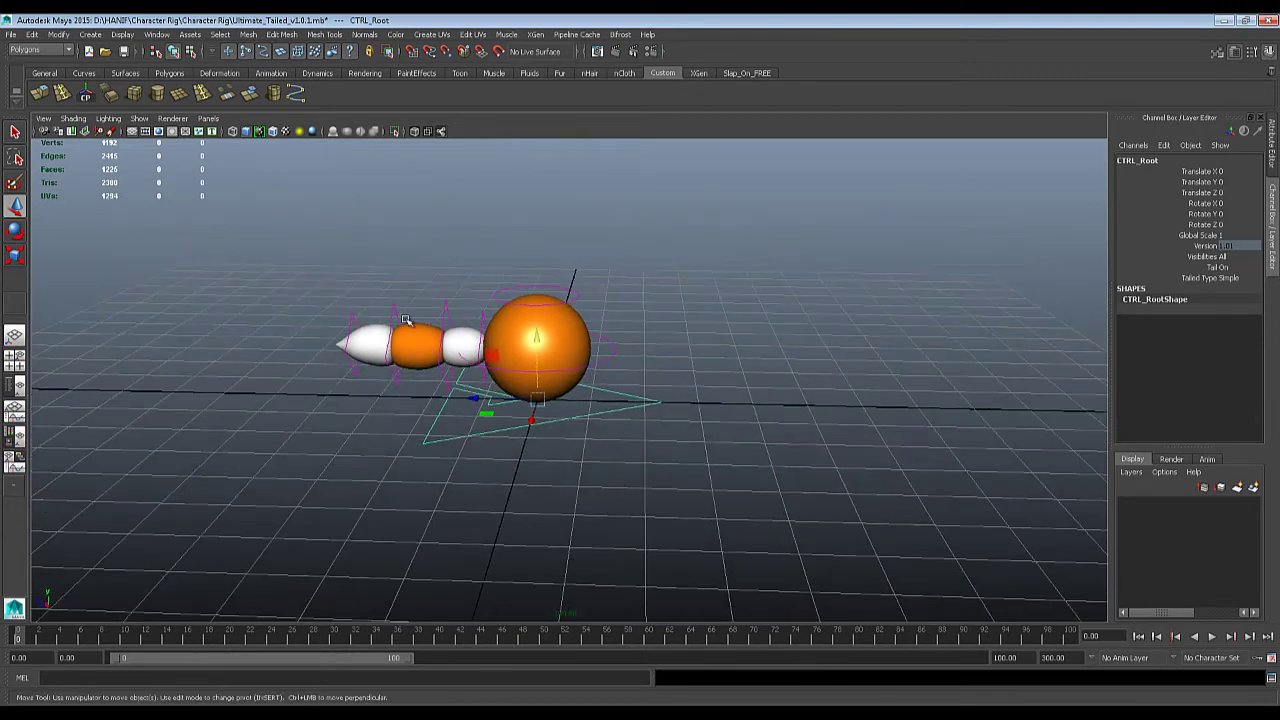
{"action": "left_click", "coordinate": [1238, 268]}
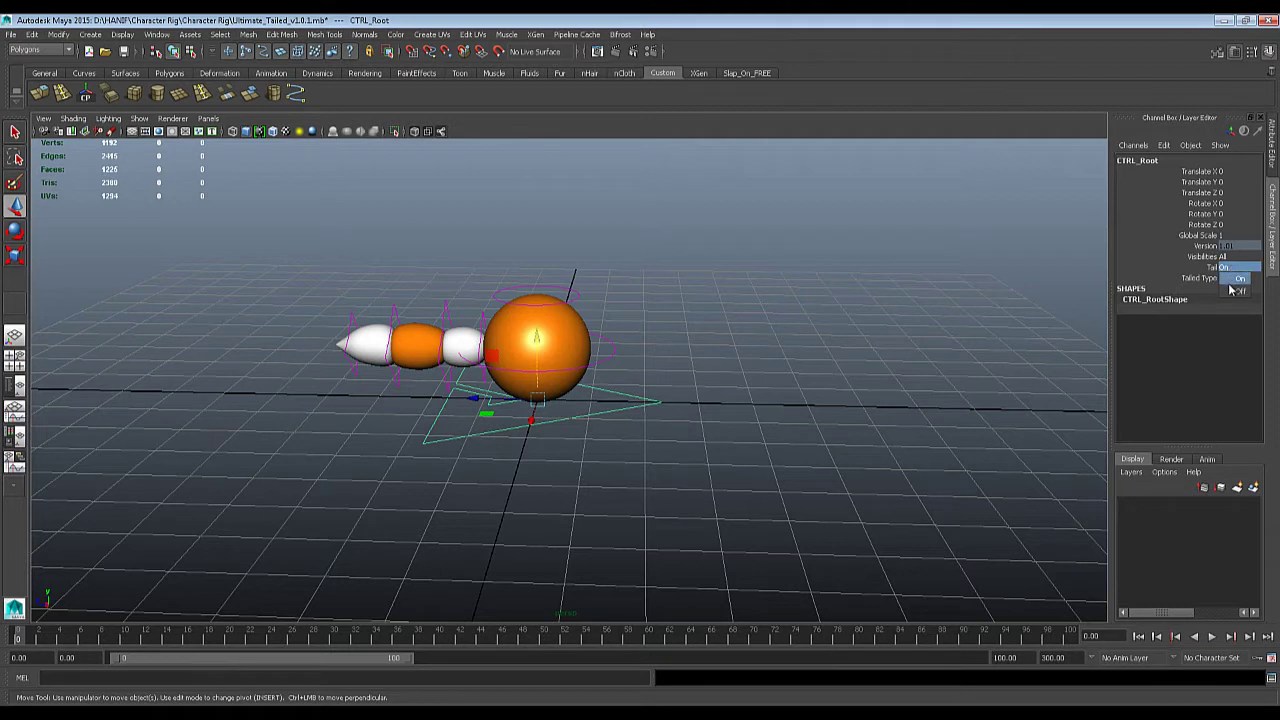
{"action": "left_click", "coordinate": [1231, 293]}
{"action": "left_click", "coordinate": [757, 491]}
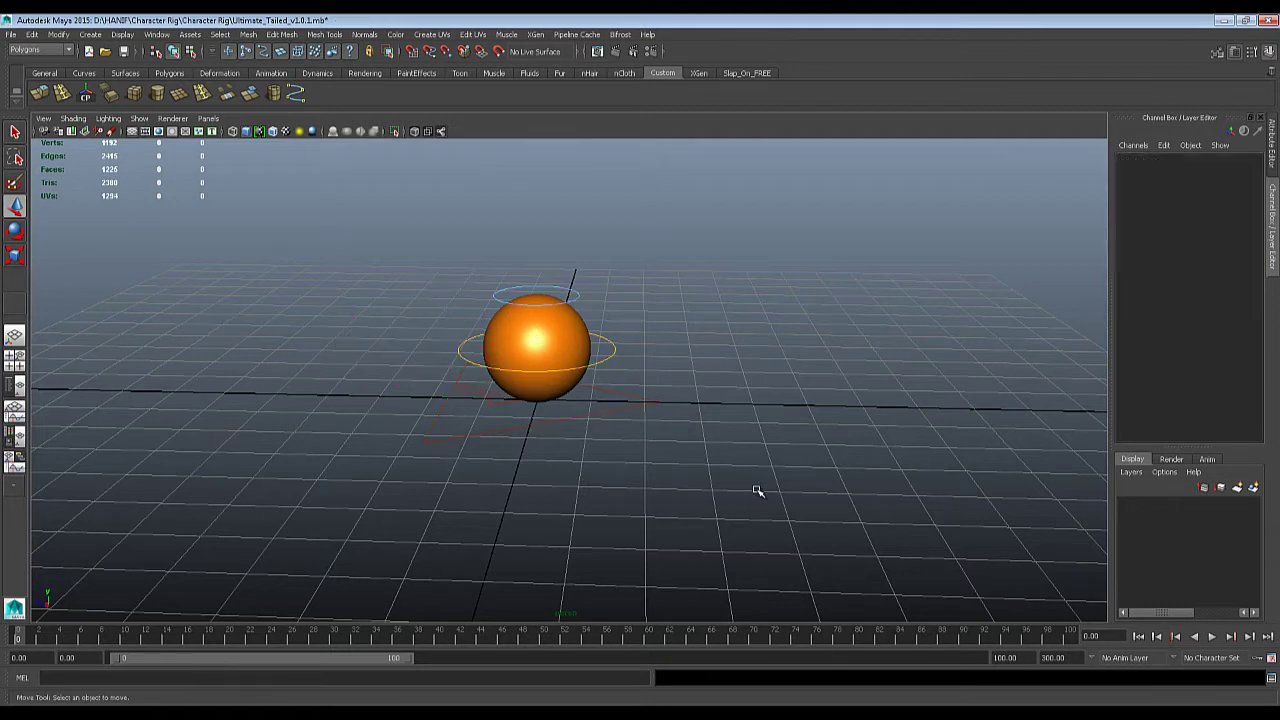
Select the root control again and set its Tailed Type to Fox.
{"action": "left_click", "coordinate": [660, 405]}
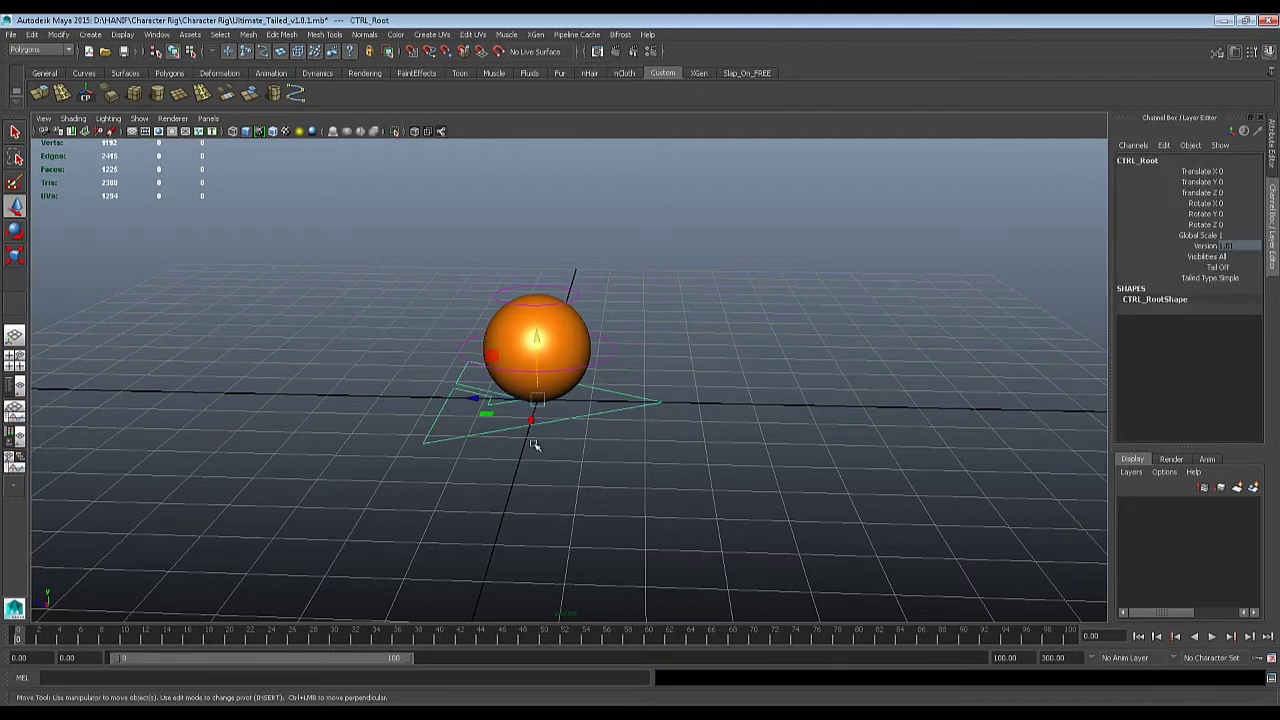
{"action": "left_click_drag", "start_coordinate": [653, 438], "coordinate": [646, 446], "text": "alt"}
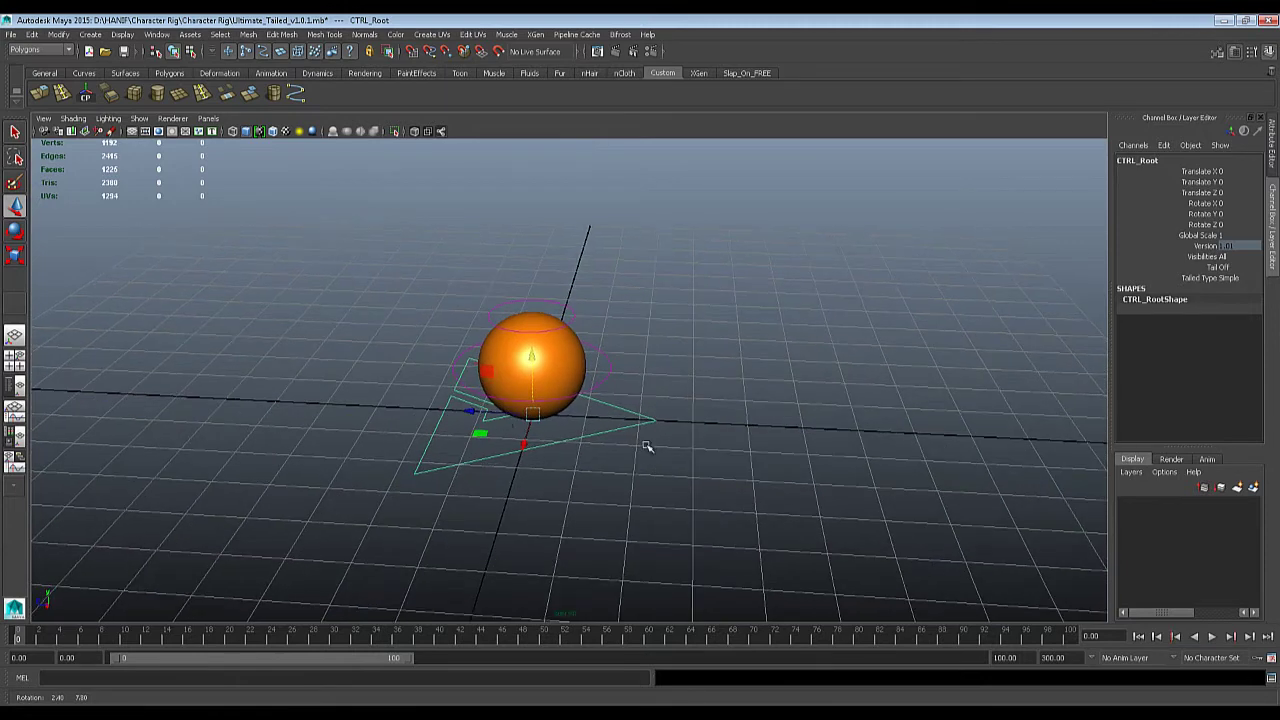
{"action": "left_click", "coordinate": [1236, 280]}
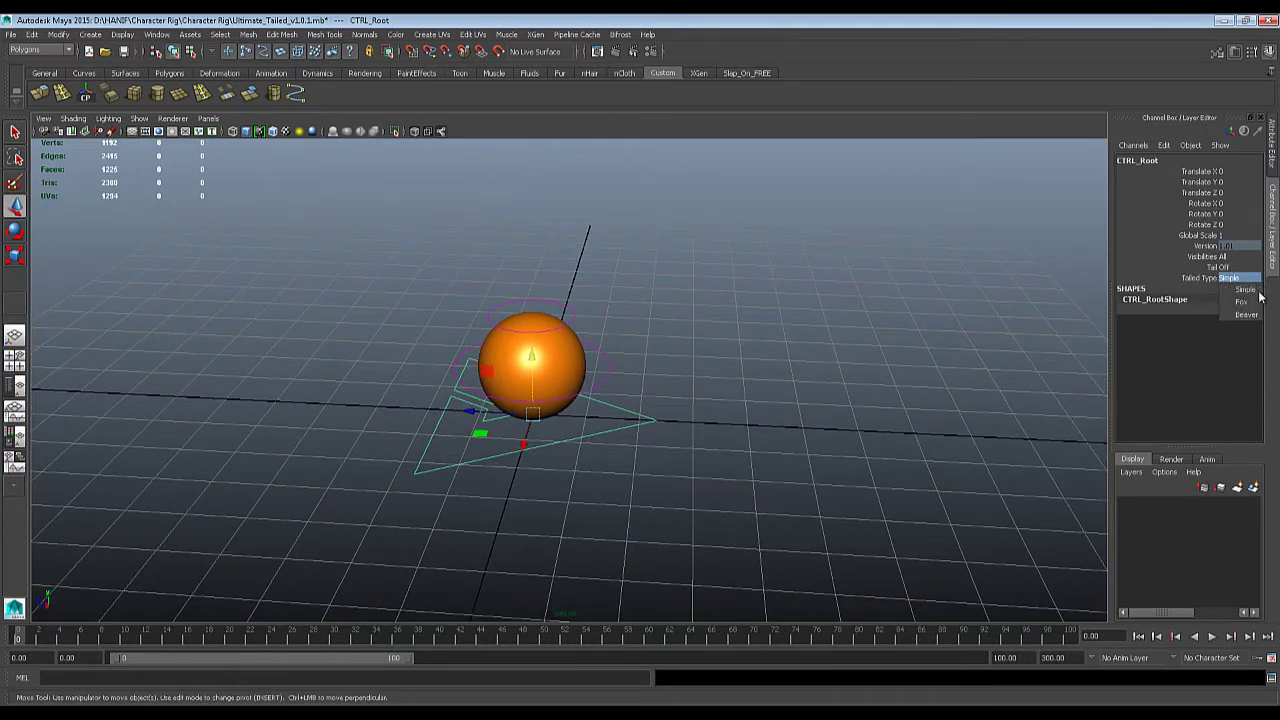
{"action": "left_click", "coordinate": [1246, 302]}
{"action": "left_click_drag", "start_coordinate": [903, 374], "coordinate": [837, 377], "text": "alt"}
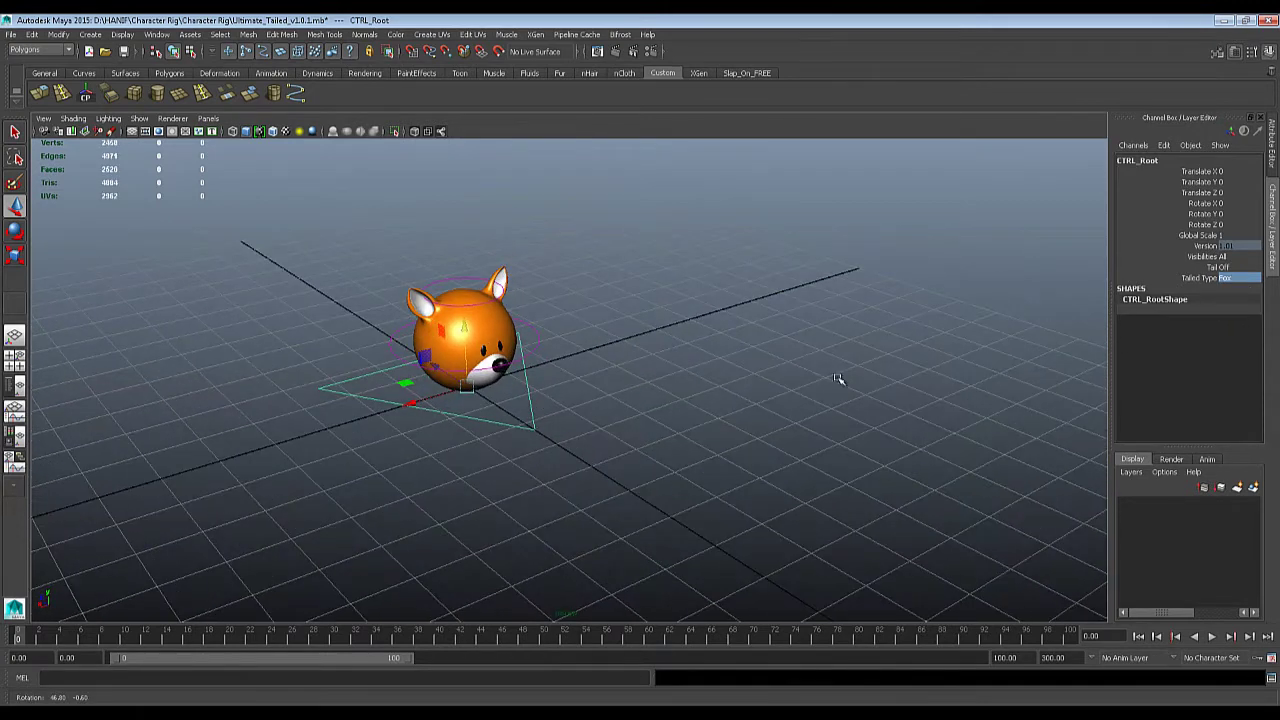
Set the root control's Tailed Type to Beaver.
{"action": "left_click", "coordinate": [1226, 280]}
{"action": "left_click", "coordinate": [1225, 315]}
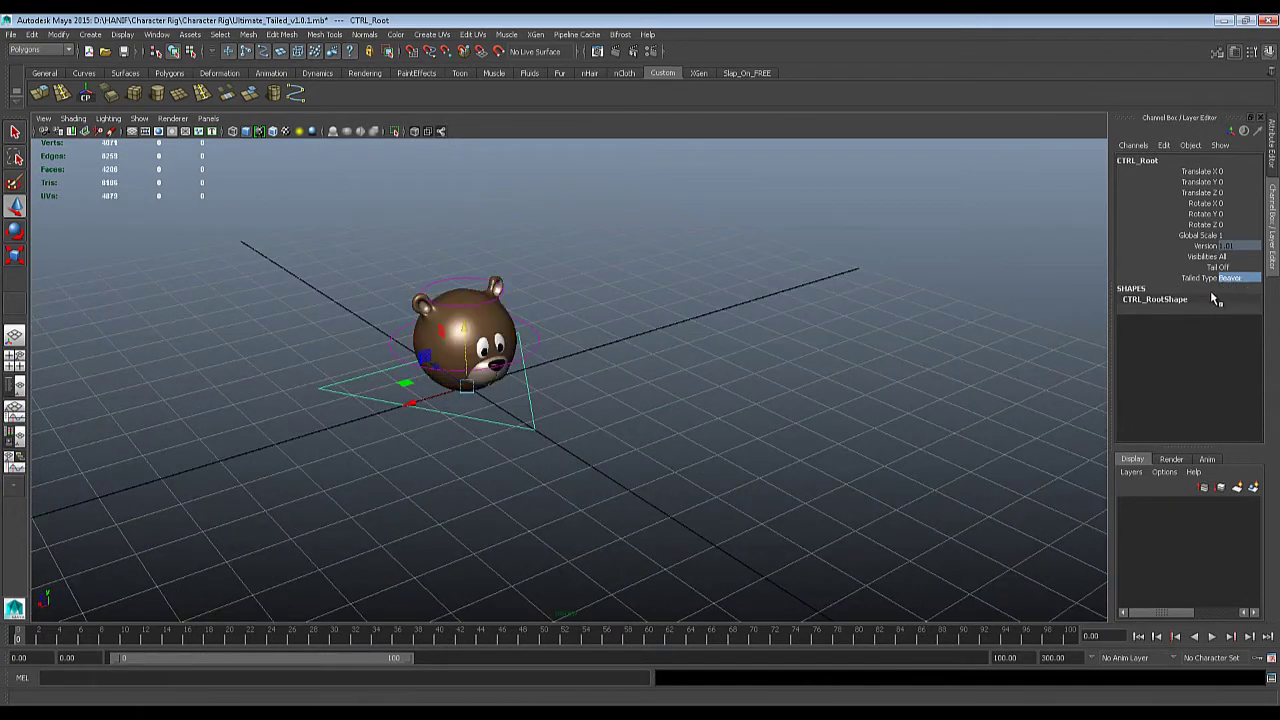
{"action": "left_click", "coordinate": [1228, 280]}
{"action": "left_click", "coordinate": [901, 398]}
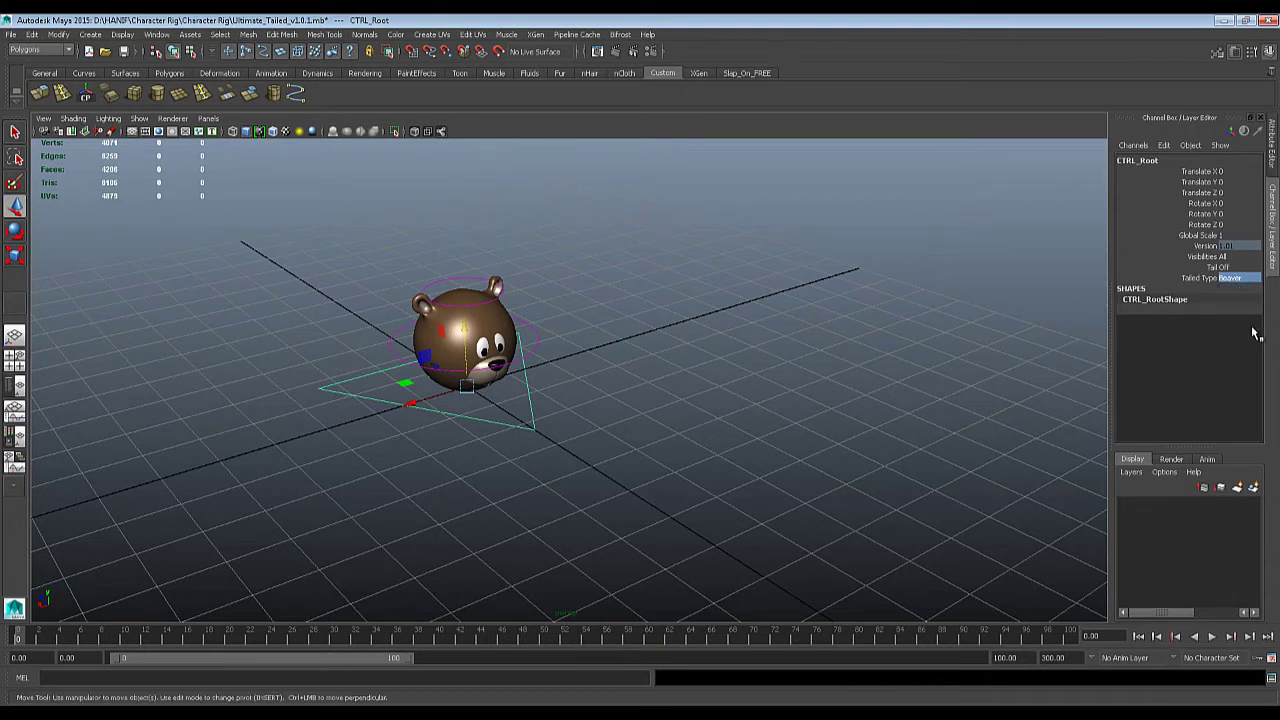
Switch the root control's Tailed Type from Beaver back to Fox, leaving Tail set to Off.
{"action": "left_click", "coordinate": [1241, 269]}
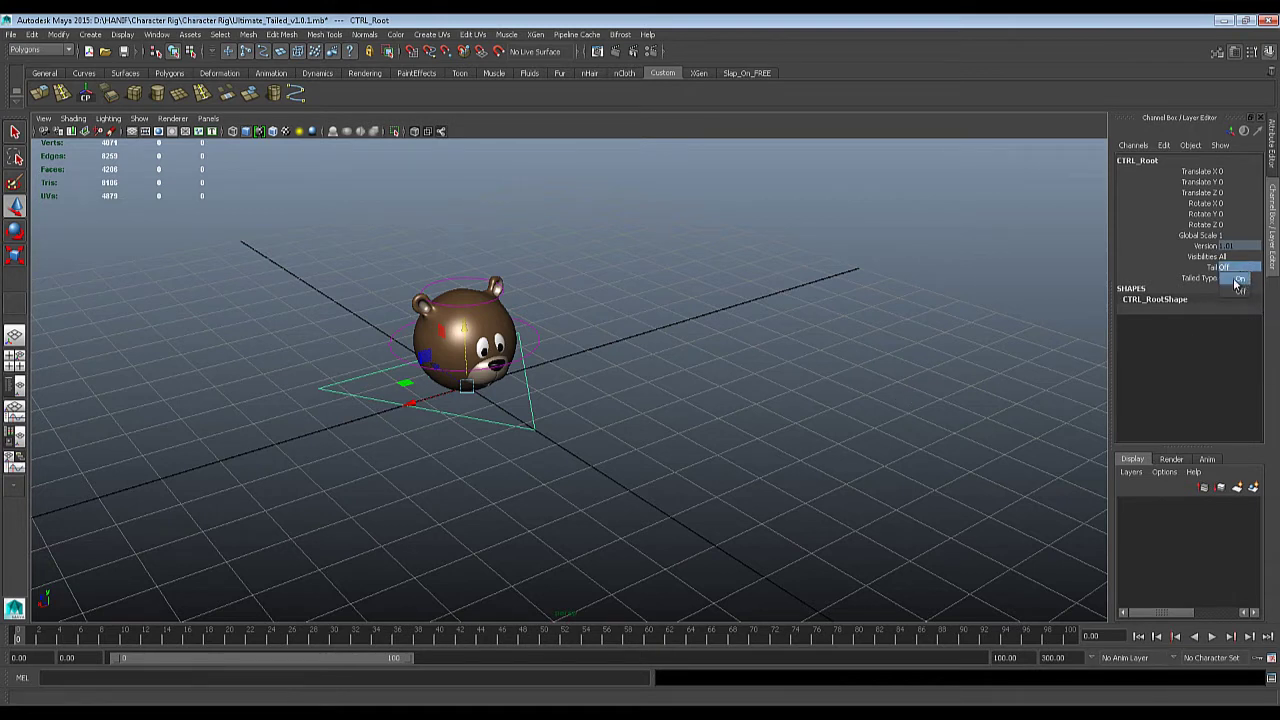
{"action": "left_click", "coordinate": [1207, 278]}
{"action": "left_click", "coordinate": [1229, 280]}
{"action": "left_click", "coordinate": [1229, 278]}
{"action": "left_click", "coordinate": [1235, 297]}
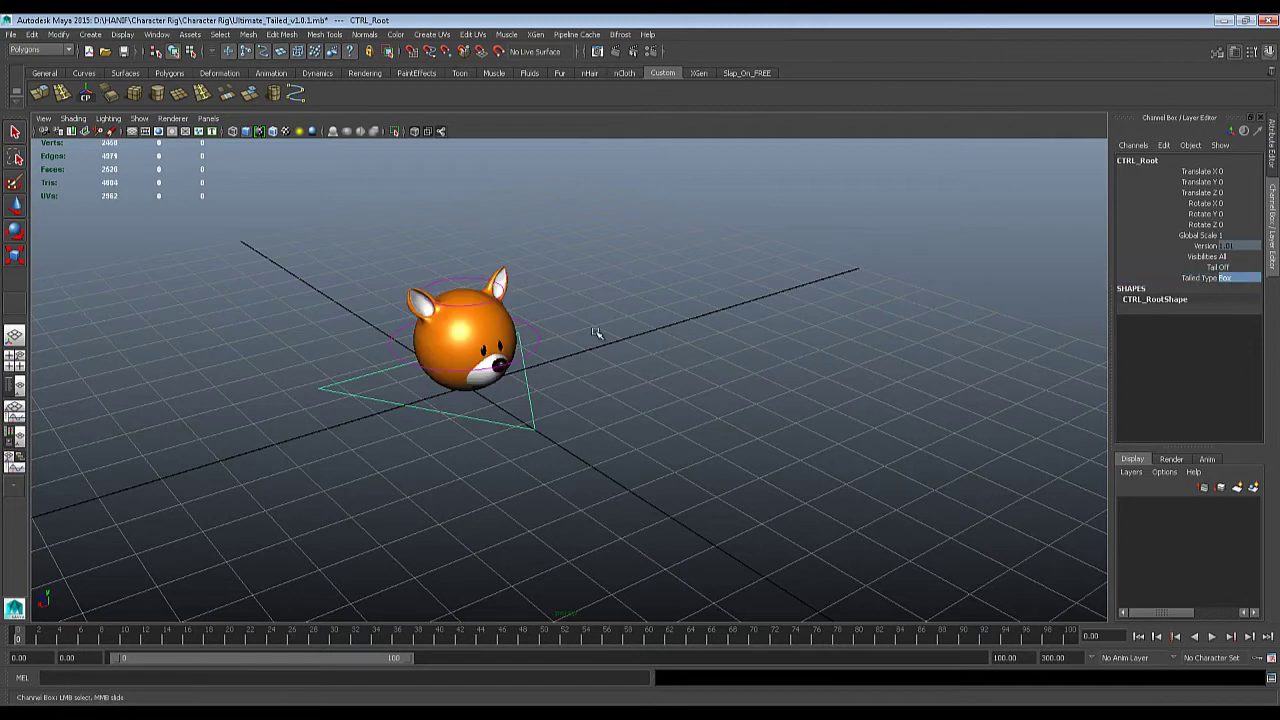
Try squashing the fox ball by moving its top control ring down, and undo the move.
{"action": "left_click", "coordinate": [484, 303]}
{"action": "key", "text": "w"}
{"action": "left_click_drag", "start_coordinate": [484, 303], "coordinate": [706, 313], "text": "alt"}
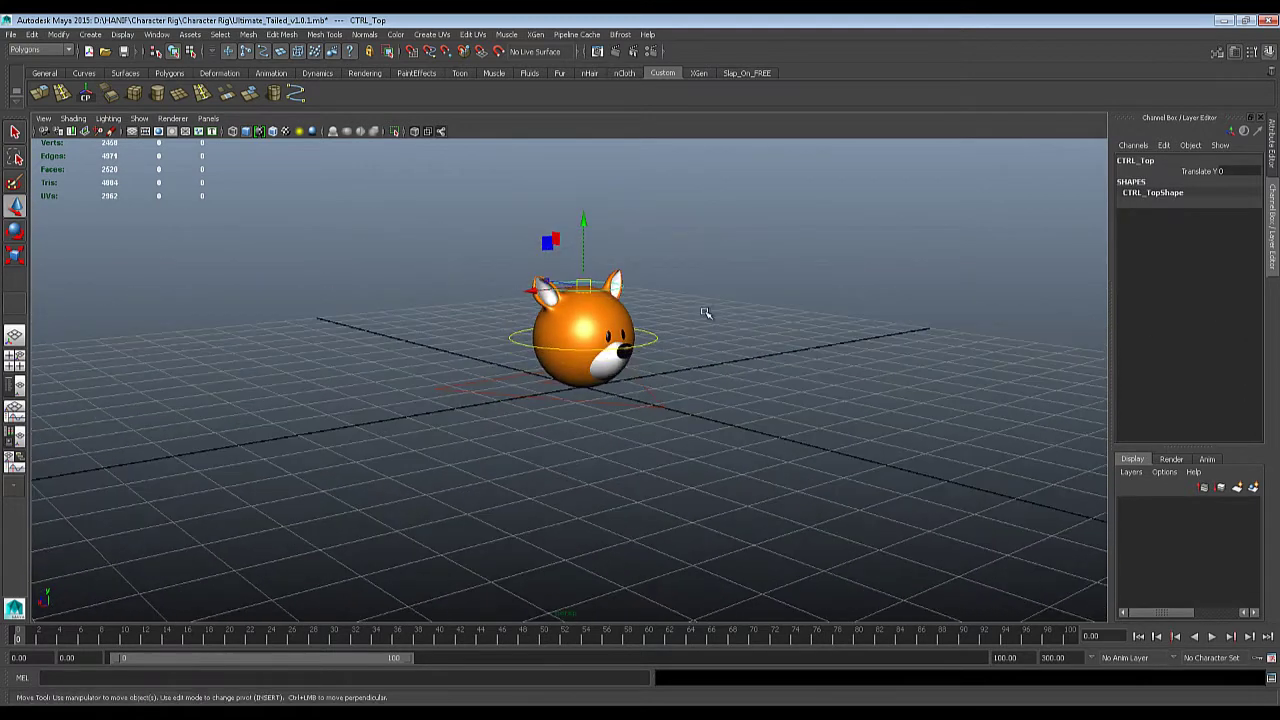
{"action": "left_click_drag", "start_coordinate": [585, 218], "coordinate": [586, 260]}
{"action": "key", "text": "ctrl+z"}
Select the triangular root control and set its Tailed Type to Simple.
{"action": "left_click_drag", "start_coordinate": [742, 366], "coordinate": [711, 486], "text": "alt"}
{"action": "left_click", "coordinate": [711, 486]}
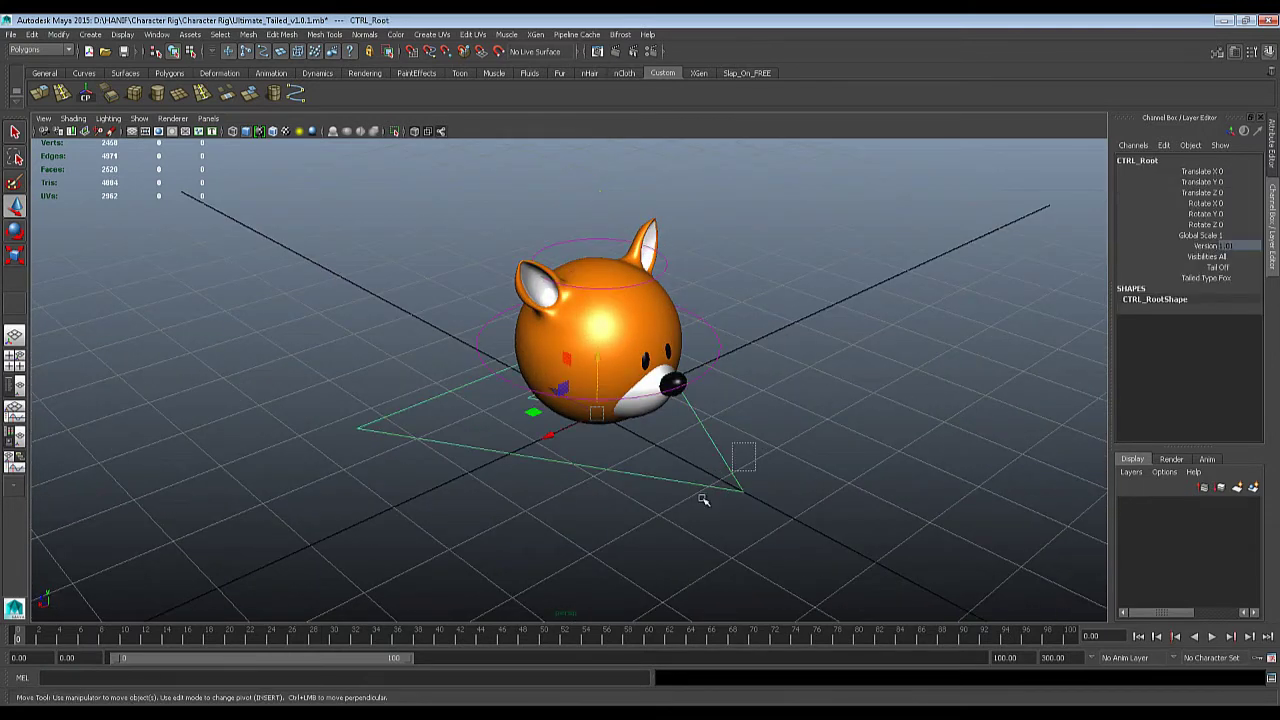
{"action": "left_click", "coordinate": [1229, 278]}
{"action": "left_click", "coordinate": [1232, 290]}
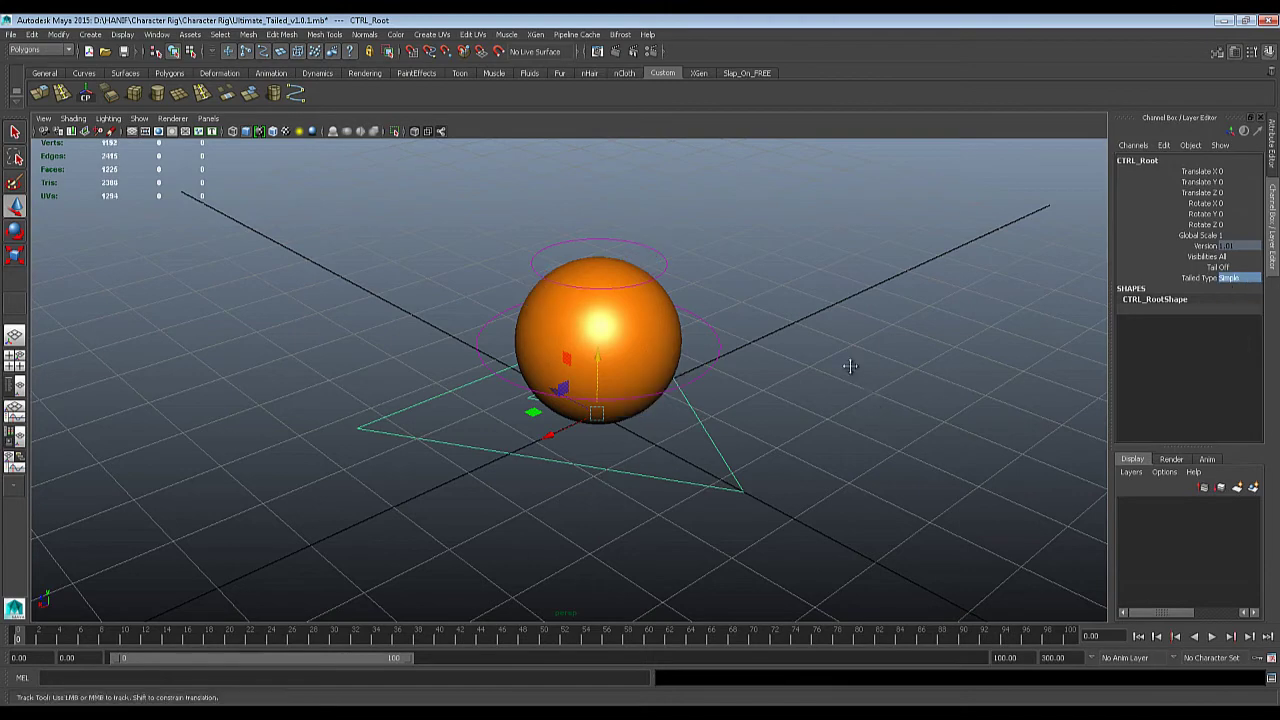
Orbit to a low side view, select the ball's main control, and start the playback range at frame 1.
{"action": "left_click_drag", "start_coordinate": [849, 363], "coordinate": [571, 320], "text": "alt"}
{"action": "left_click", "coordinate": [656, 345]}
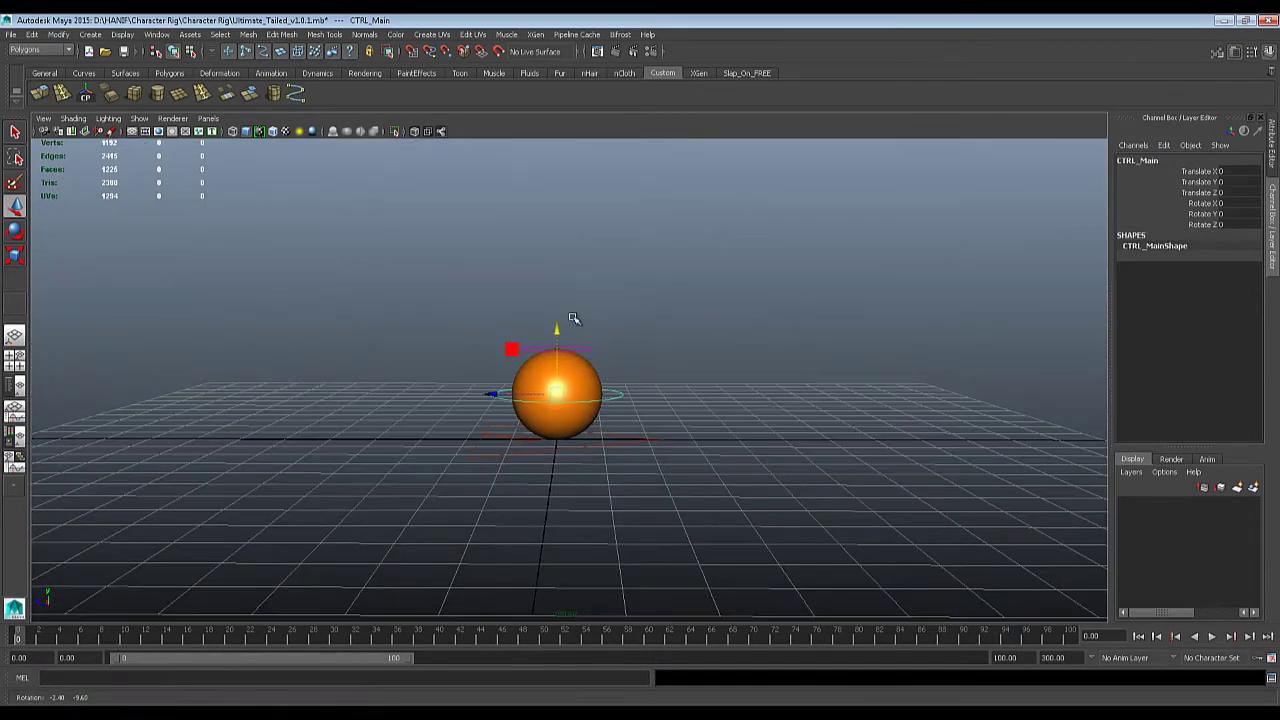
{"action": "left_click", "coordinate": [32, 658]}
{"action": "type", "text": "1"}
{"action": "key", "text": "Return"}
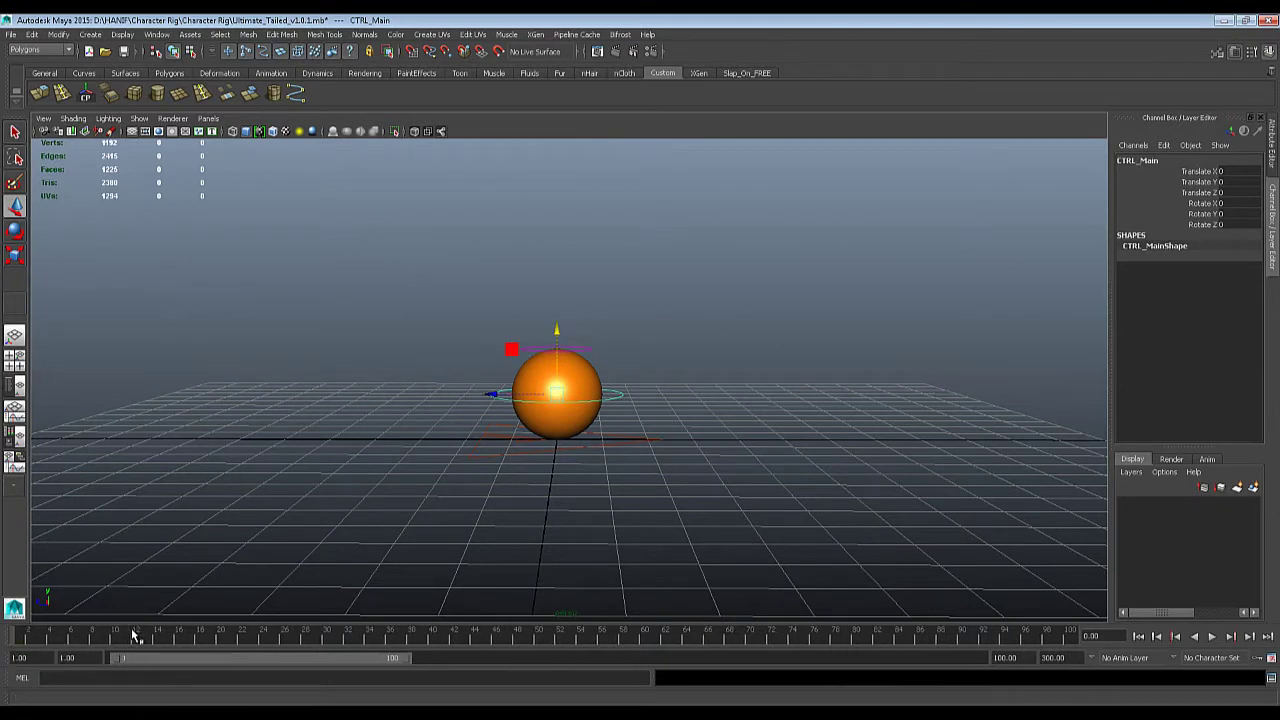
Key the ball's top control ring at frame 1 with Translate Y at 0.
{"action": "left_click_drag", "start_coordinate": [57, 638], "coordinate": [19, 638]}
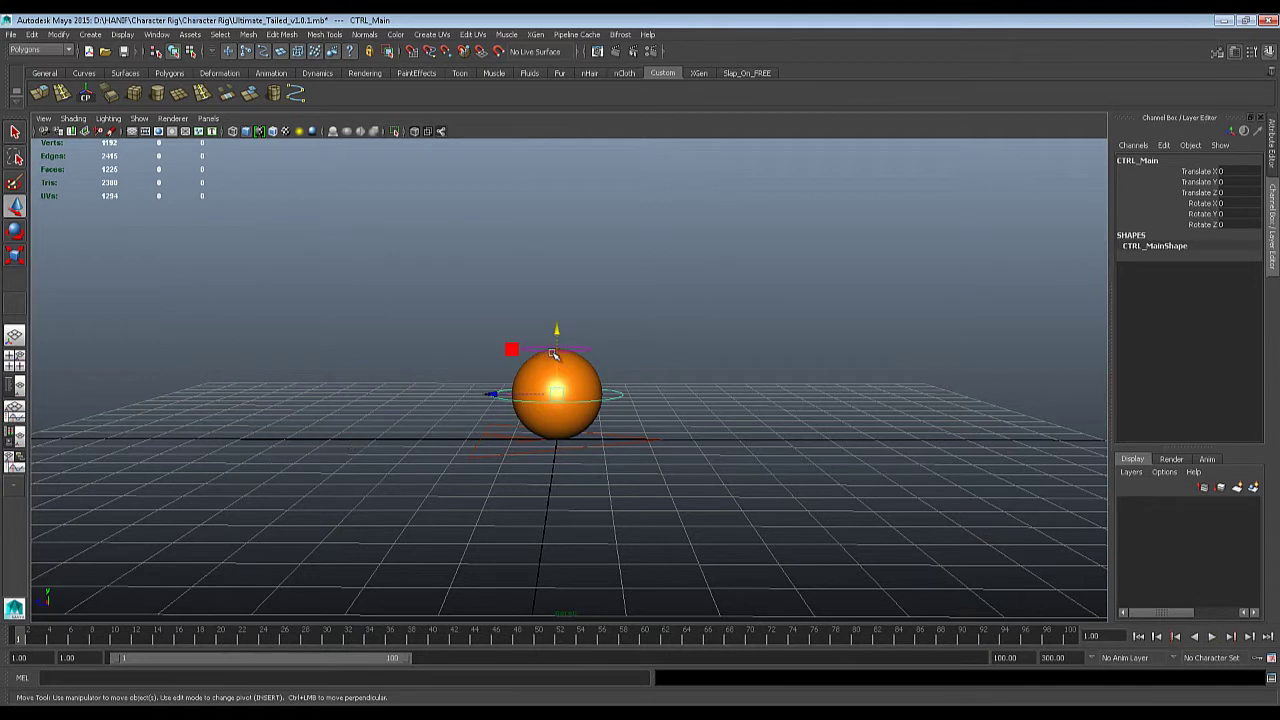
{"action": "left_click", "coordinate": [585, 349]}
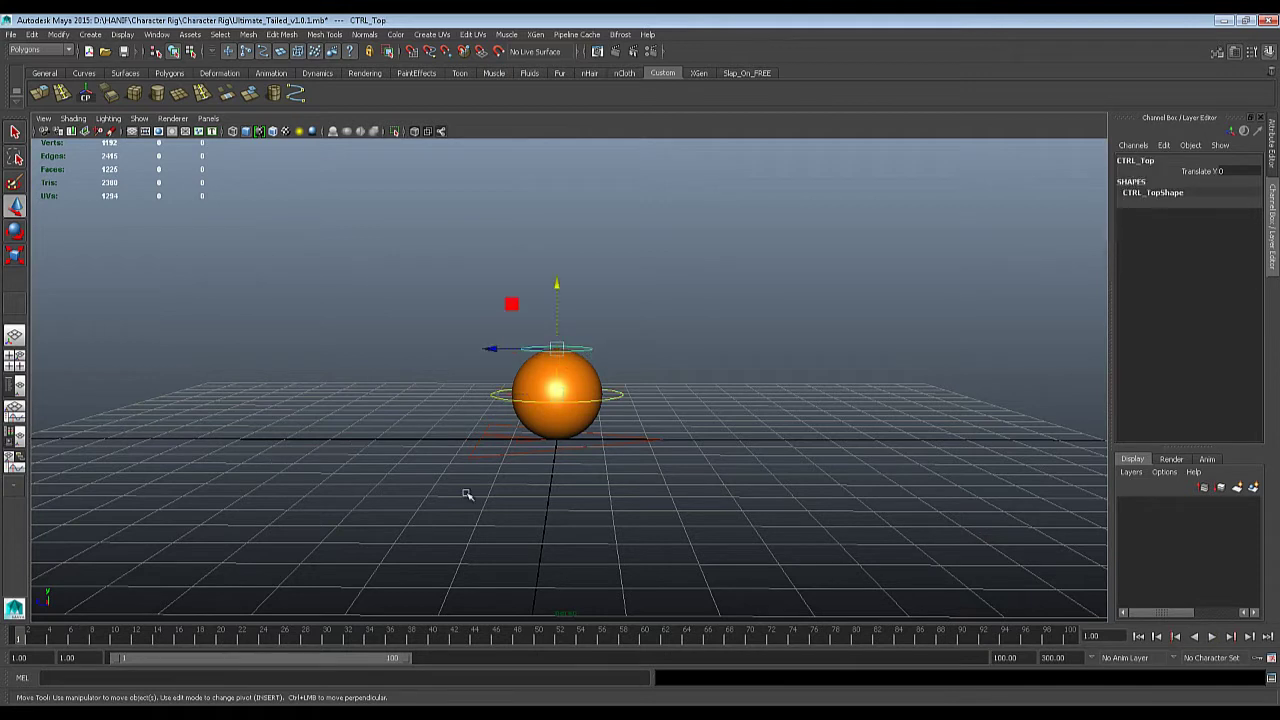
{"action": "key", "text": "s"}
At frame 9, squash the ball by lowering the top control to Translate Y about -0.78, and key it.
{"action": "key", "text": "alt+v"}
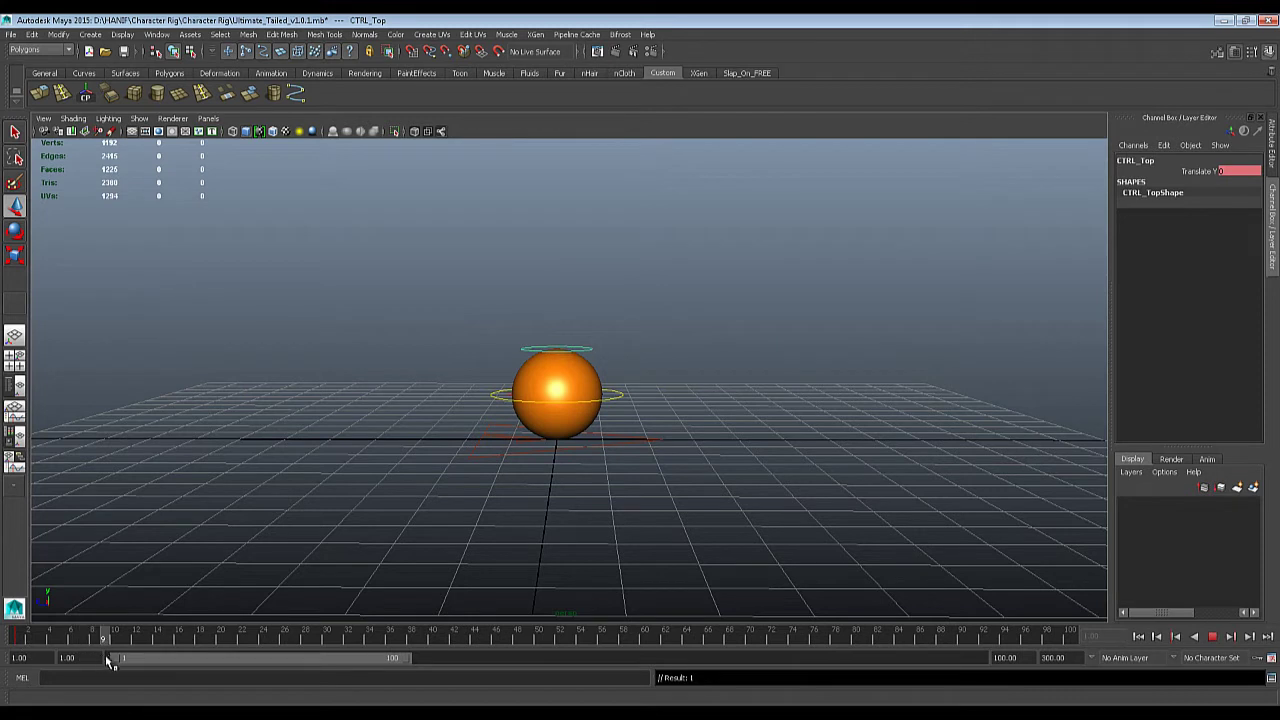
{"action": "key", "text": "alt+v"}
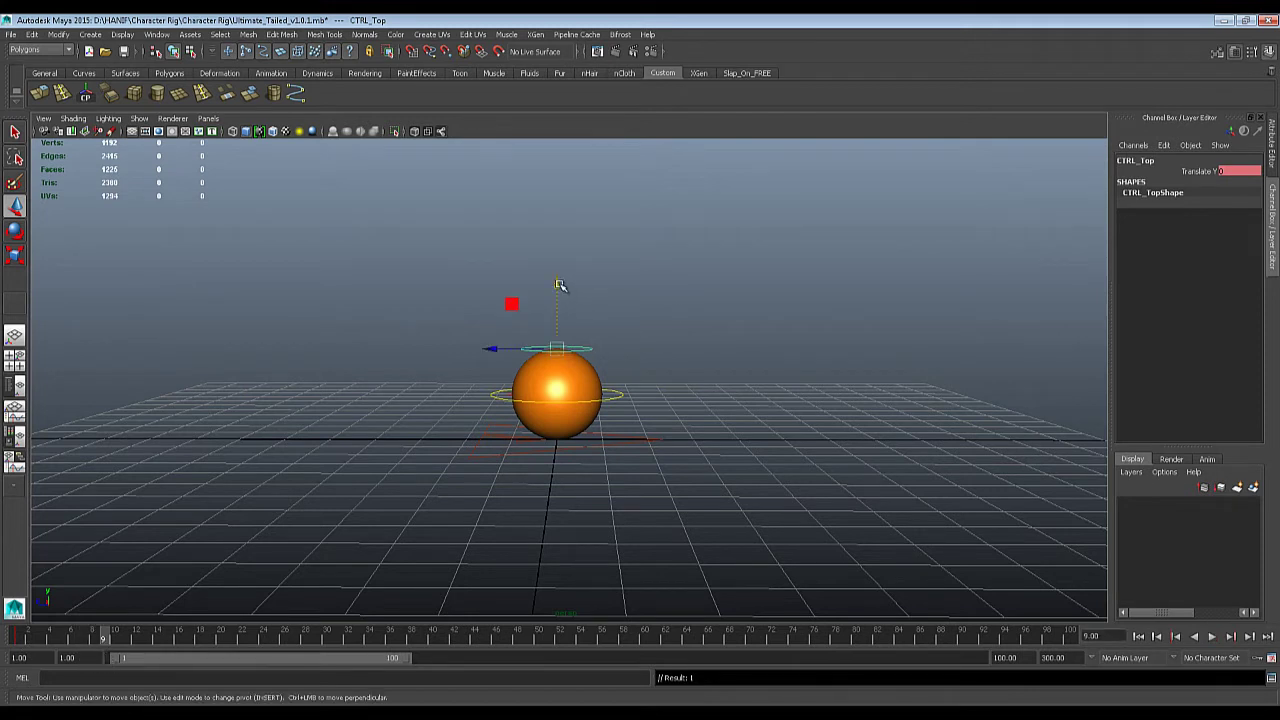
{"action": "left_click_drag", "start_coordinate": [559, 287], "coordinate": [555, 320]}
{"action": "key", "text": "s"}
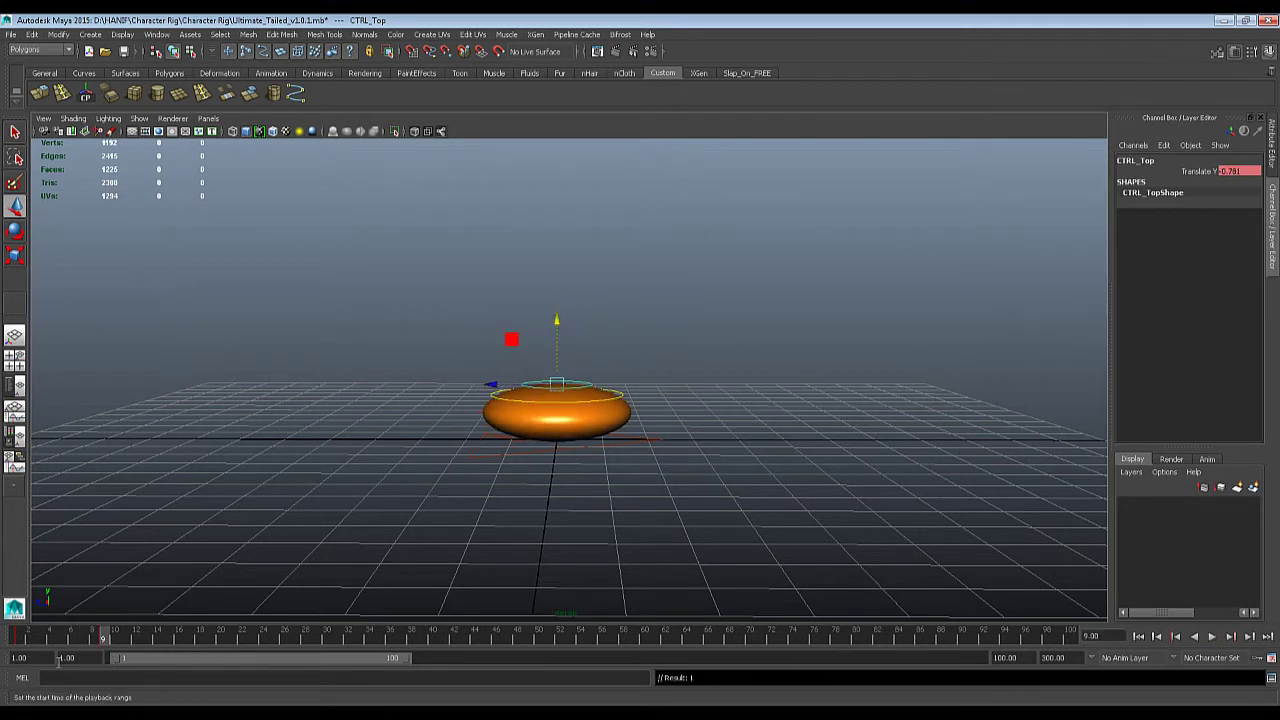
At frame 11, stretch the ball by raising the top control to Translate Y about 0.55, key it, and scrub through the motion.
{"action": "key", "text": "alt+v"}
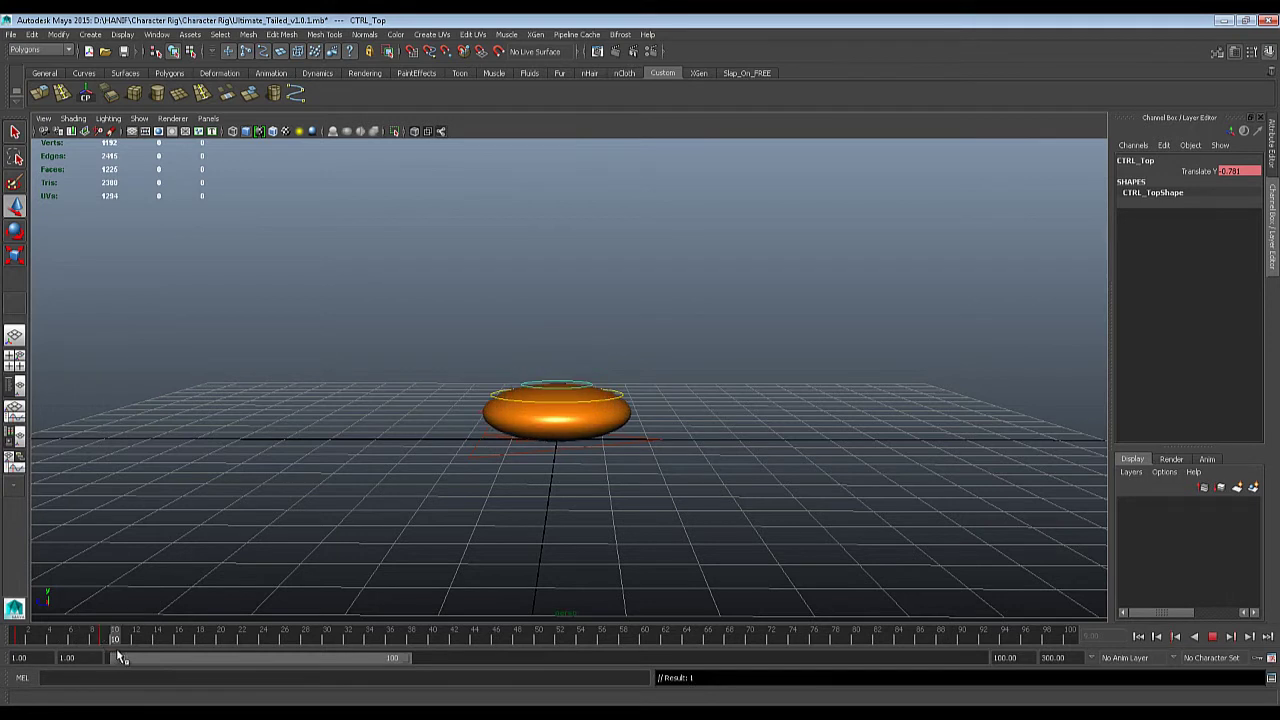
{"action": "key", "text": "alt+v"}
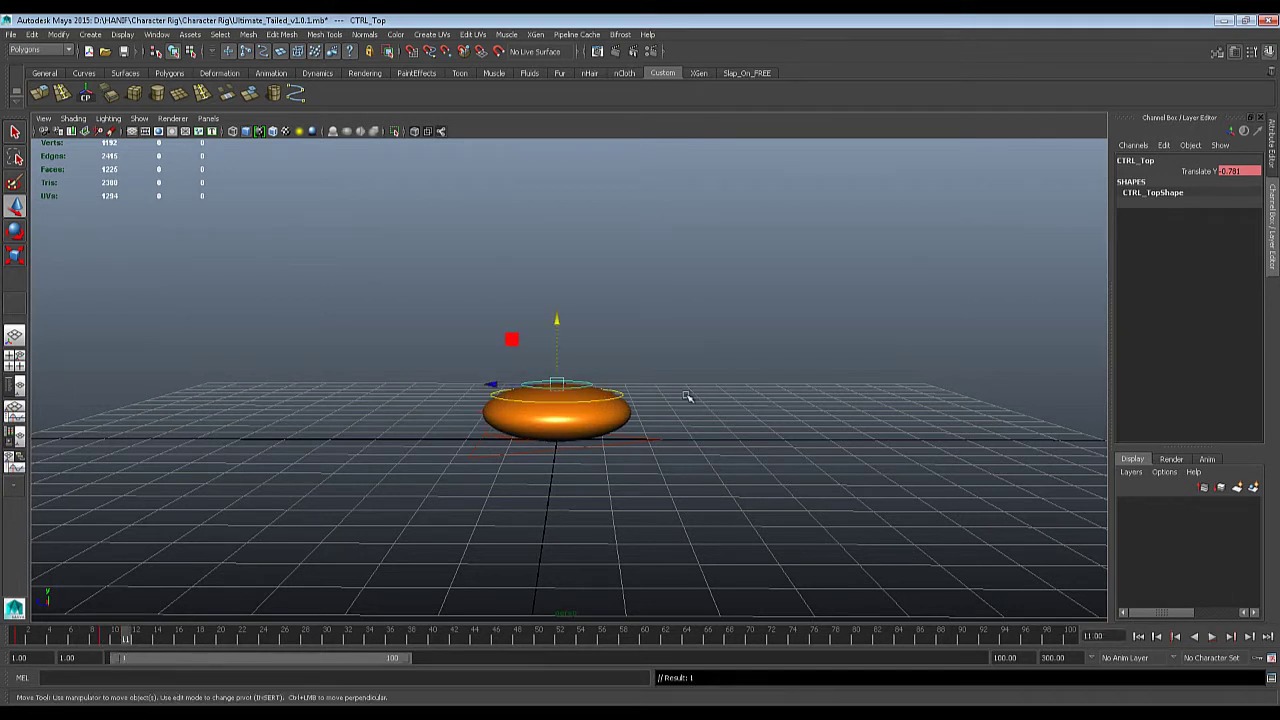
{"action": "left_click_drag", "start_coordinate": [559, 318], "coordinate": [556, 258]}
{"action": "key", "text": "s"}
{"action": "mouse_move", "coordinate": [94, 642]}
{"action": "left_mouse_down"}
{"action": "mouse_move", "coordinate": [4, 643]}
{"action": "mouse_move", "coordinate": [94, 644]}
{"action": "left_mouse_up"}
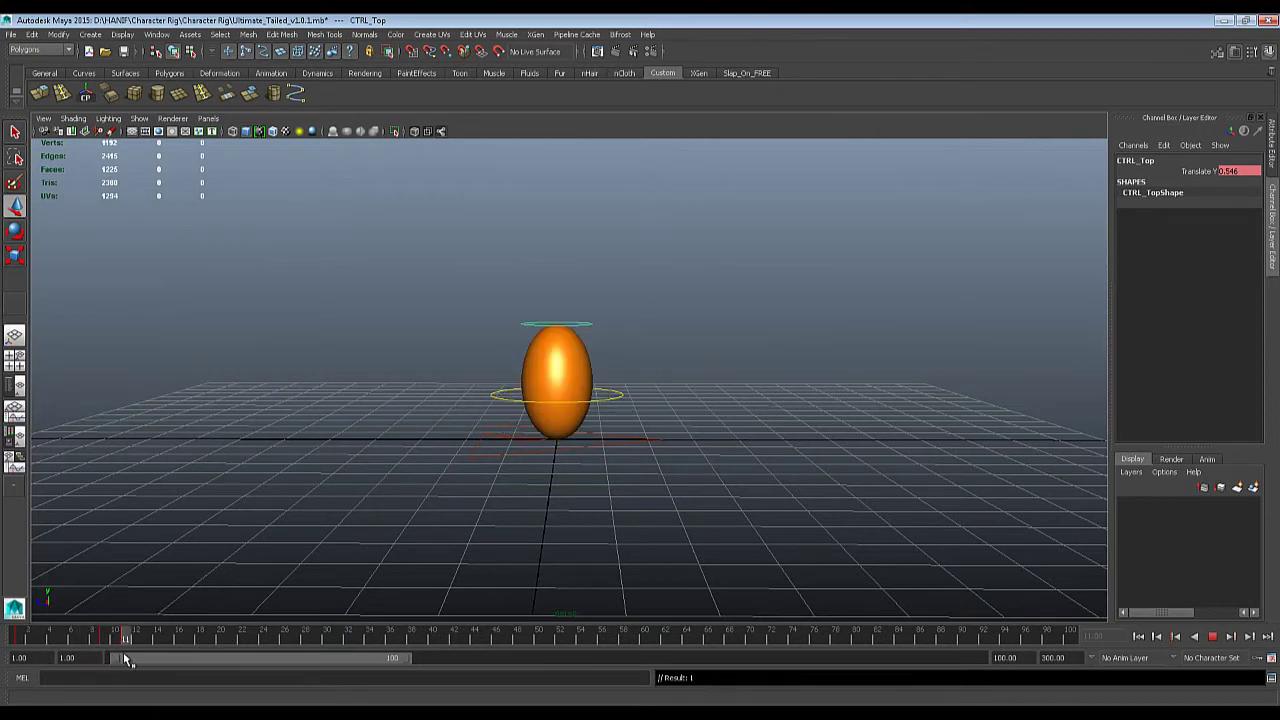
{"action": "key", "text": "Escape"}
{"action": "key", "text": "w"}
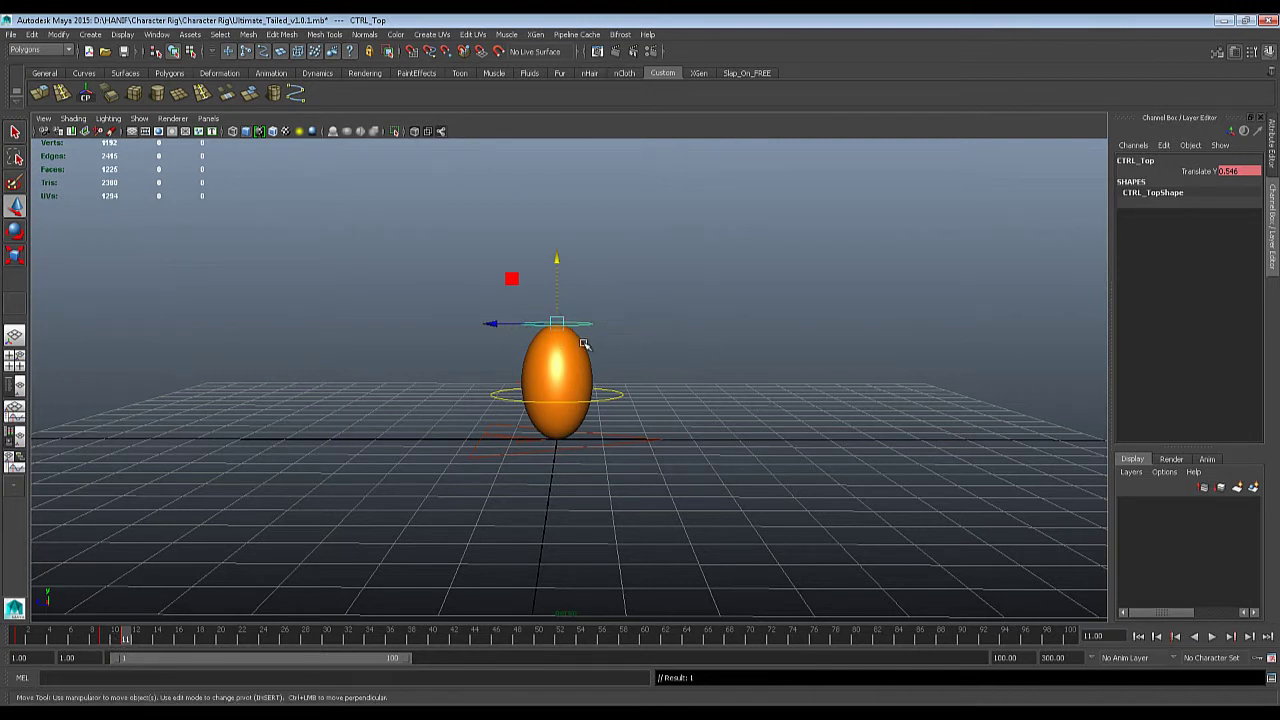
Select the ball's main control ring and key its translation and rotation at frame 11.
{"action": "left_click", "coordinate": [604, 401]}
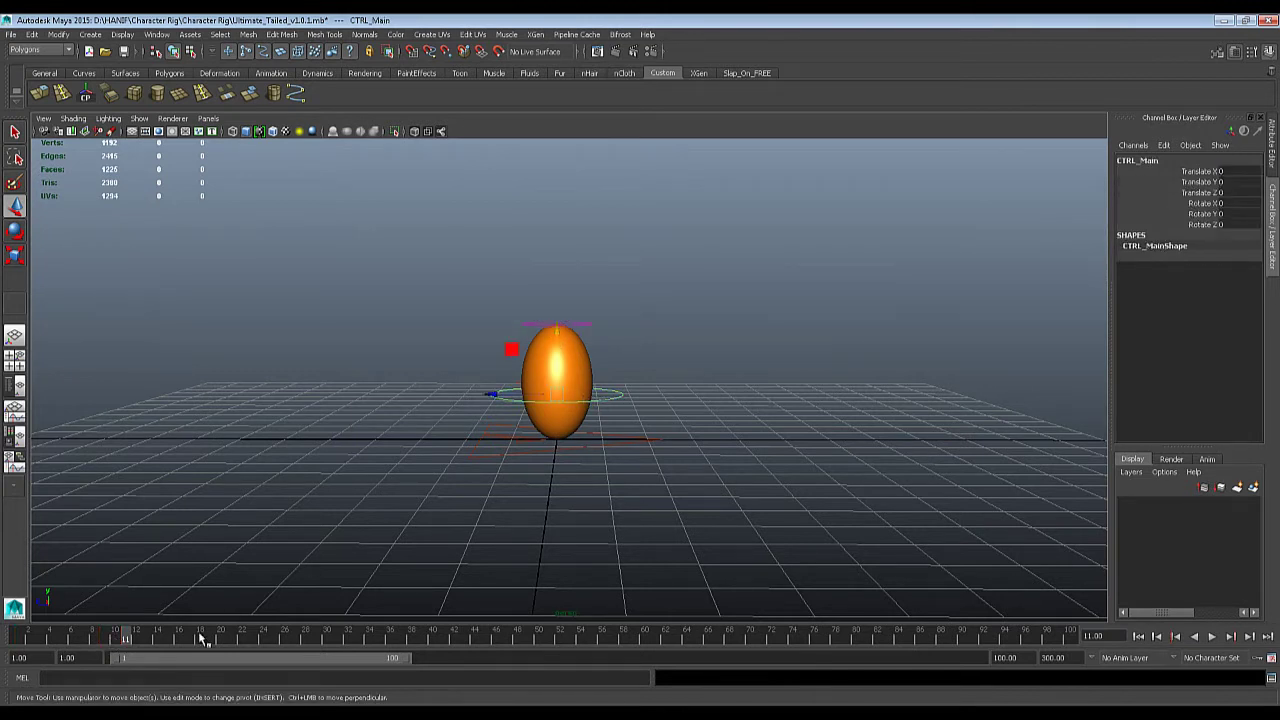
{"action": "key", "text": "s"}
{"action": "left_click_drag", "start_coordinate": [534, 437], "coordinate": [470, 442], "text": "alt"}
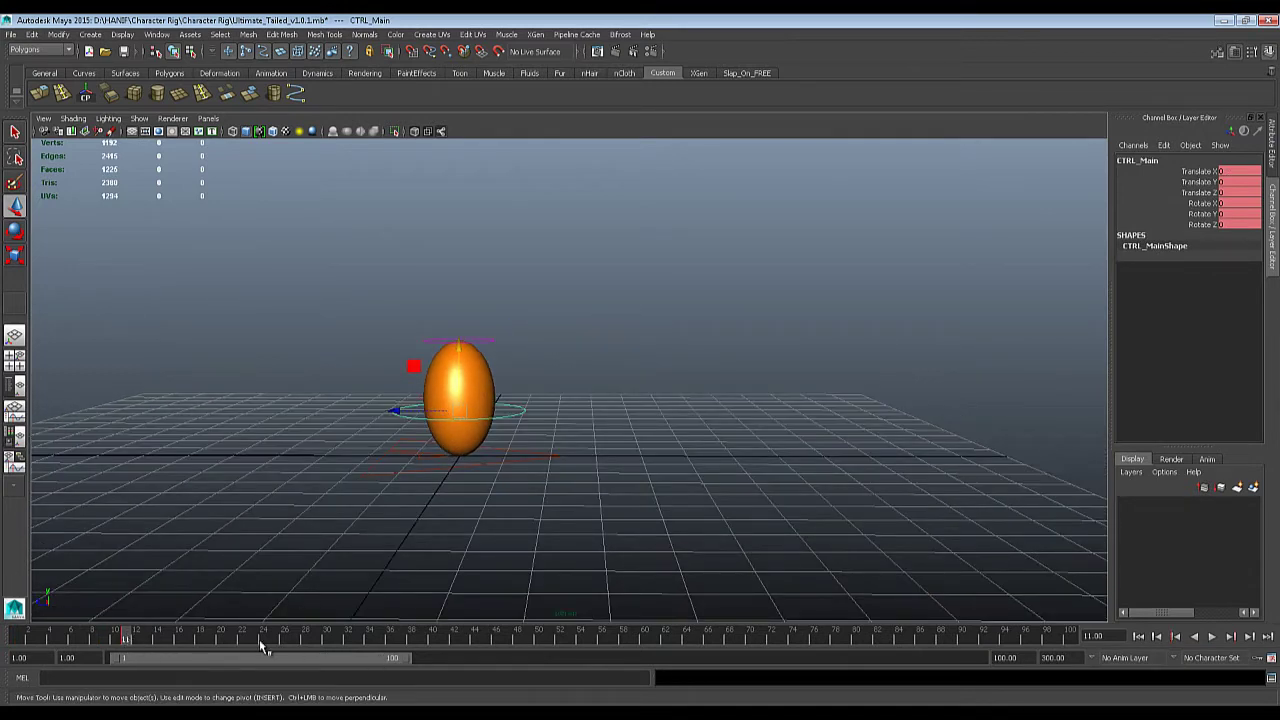
{"action": "mouse_move", "coordinate": [150, 640]}
{"action": "left_mouse_down"}
{"action": "mouse_move", "coordinate": [172, 643]}
{"action": "mouse_move", "coordinate": [126, 645]}
{"action": "left_mouse_up"}
Set the end of the playback range to frame 30.
{"action": "left_click_drag", "start_coordinate": [1027, 657], "coordinate": [979, 657]}
{"action": "type", "text": "30"}
{"action": "key", "text": "Return"}
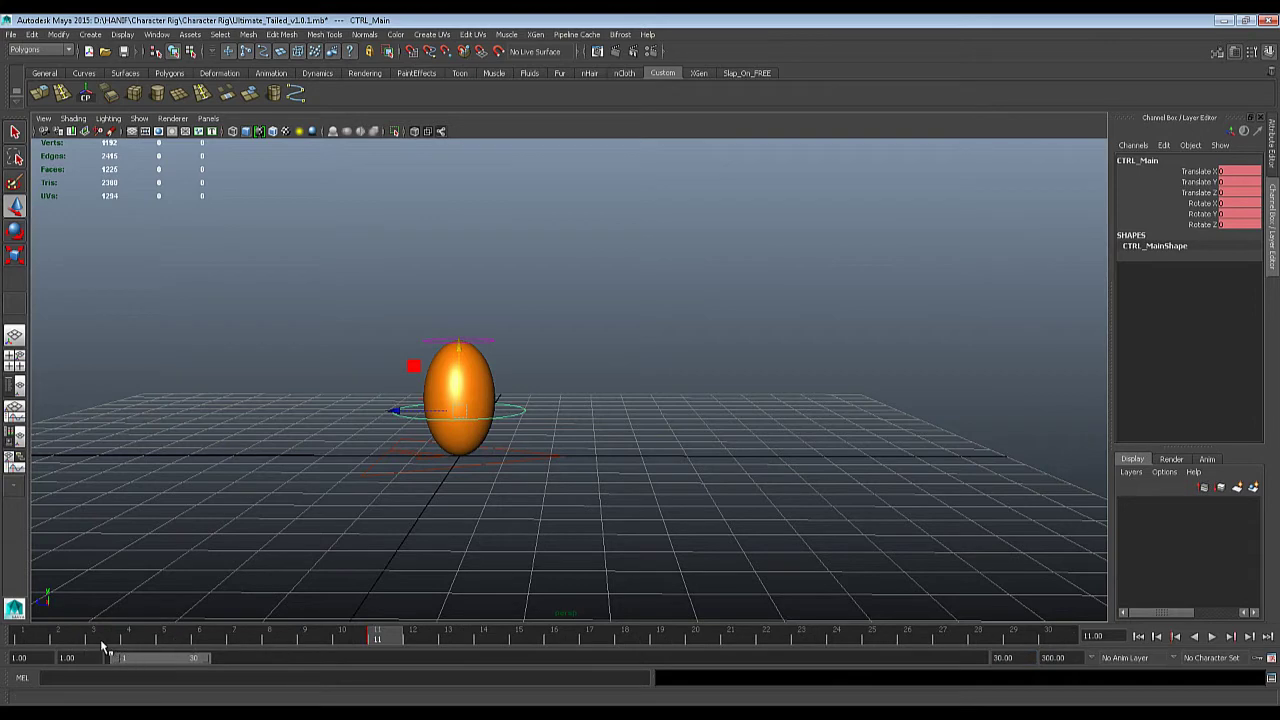
At frame 18, raise the main control to Translate Y about 7.54 to lift the ball into the air.
{"action": "left_click_drag", "start_coordinate": [386, 640], "coordinate": [624, 634]}
{"action": "right_click_drag", "start_coordinate": [609, 206], "coordinate": [697, 358], "text": "alt"}
{"action": "left_click_drag", "start_coordinate": [479, 379], "coordinate": [497, 91]}
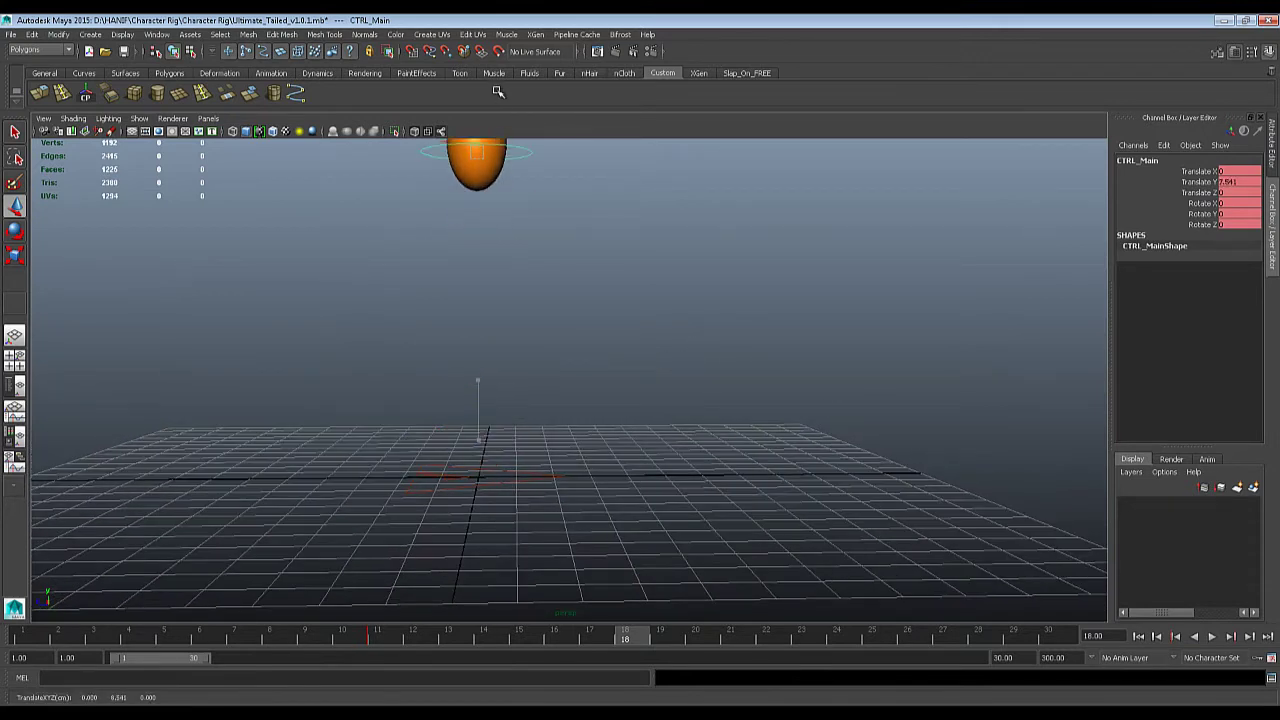
{"action": "middle_click_drag", "start_coordinate": [549, 290], "coordinate": [558, 394], "text": "alt"}
{"action": "right_click_drag", "start_coordinate": [558, 394], "coordinate": [502, 369], "text": "alt"}
{"action": "middle_click_drag", "start_coordinate": [502, 369], "coordinate": [508, 358], "text": "alt"}
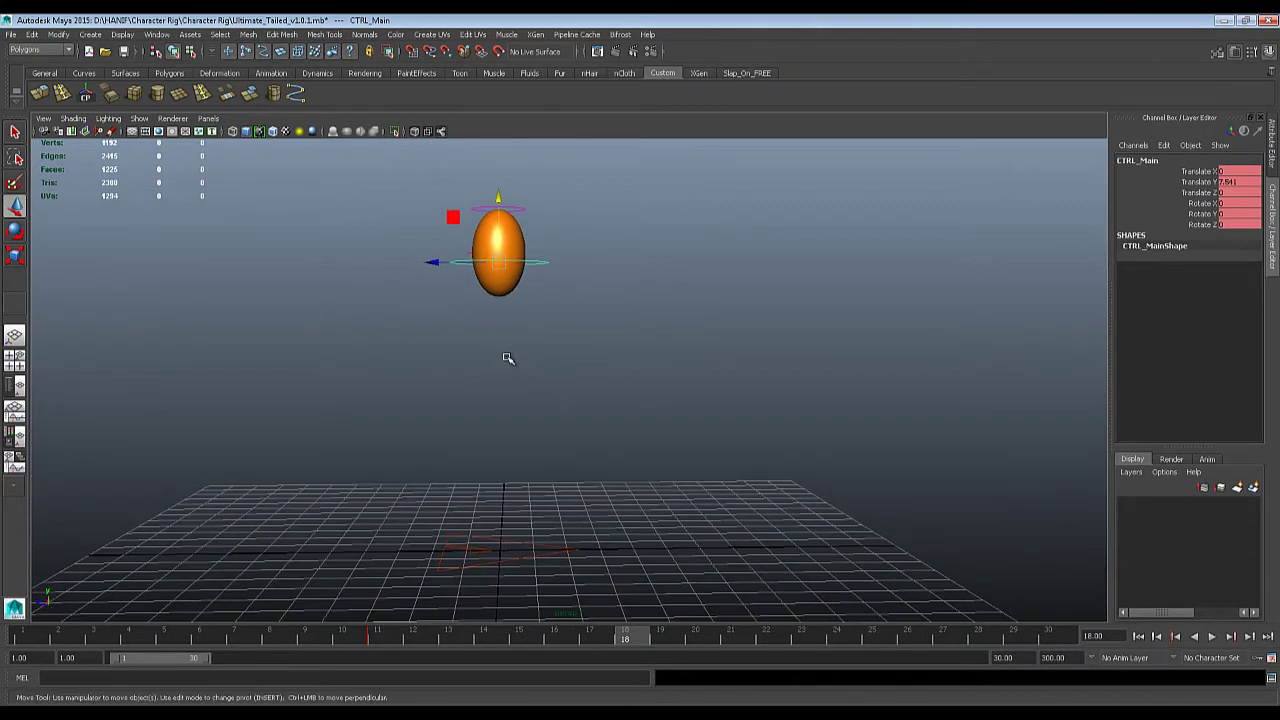
At frame 18, set the top control's Translate Y to 0 to restore the round shape, and scrub through the jump.
{"action": "left_click_drag", "start_coordinate": [454, 646], "coordinate": [627, 648]}
{"action": "left_click", "coordinate": [525, 207]}
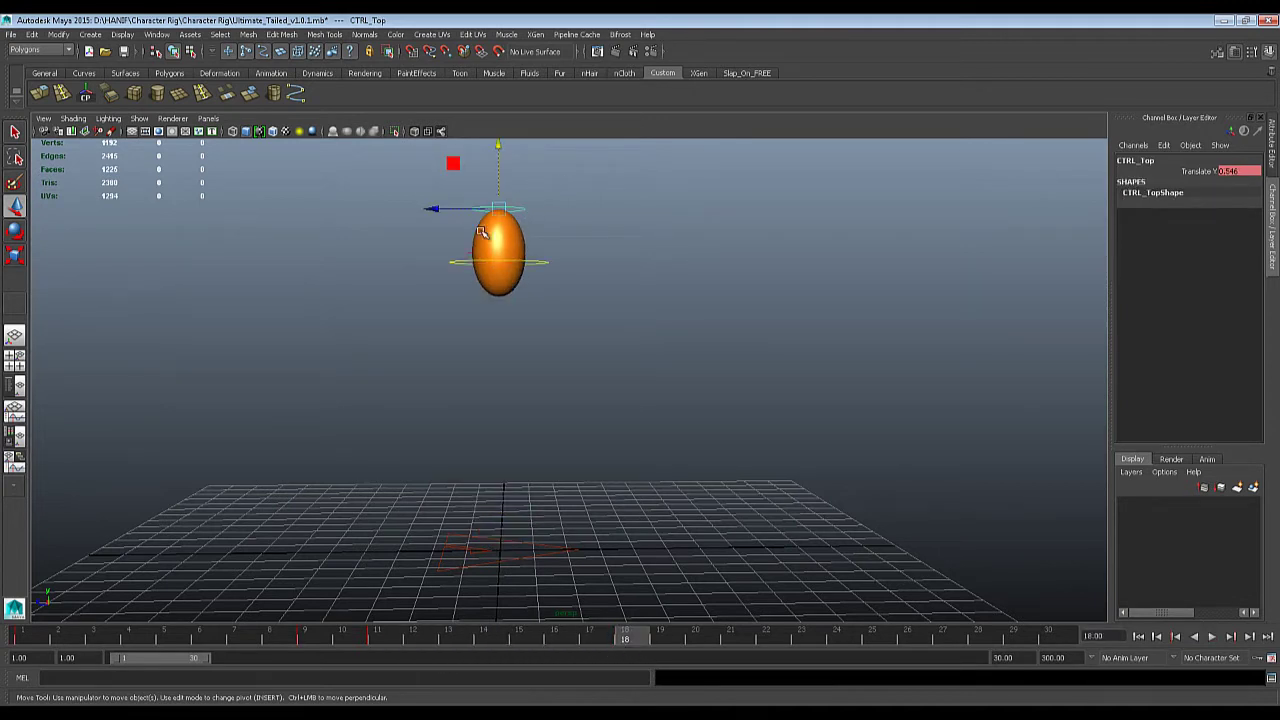
{"action": "double_click", "coordinate": [1238, 171]}
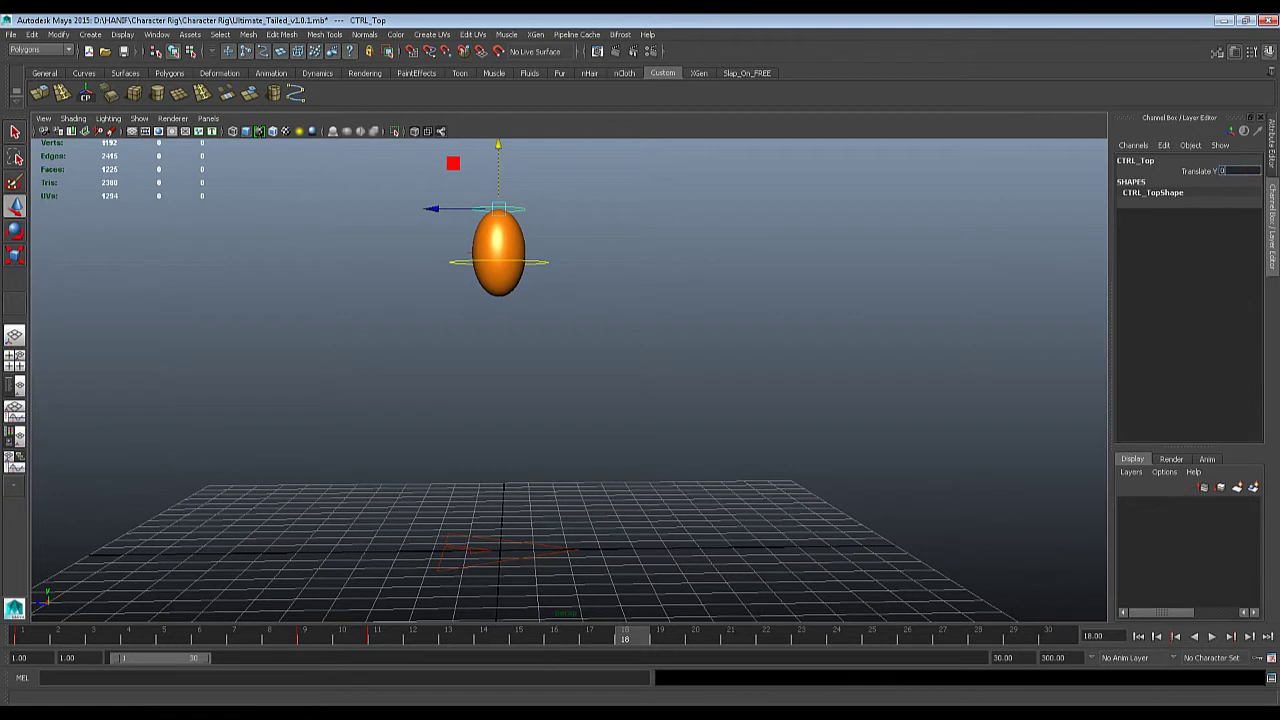
{"action": "type", "text": "0"}
{"action": "key", "text": "Return"}
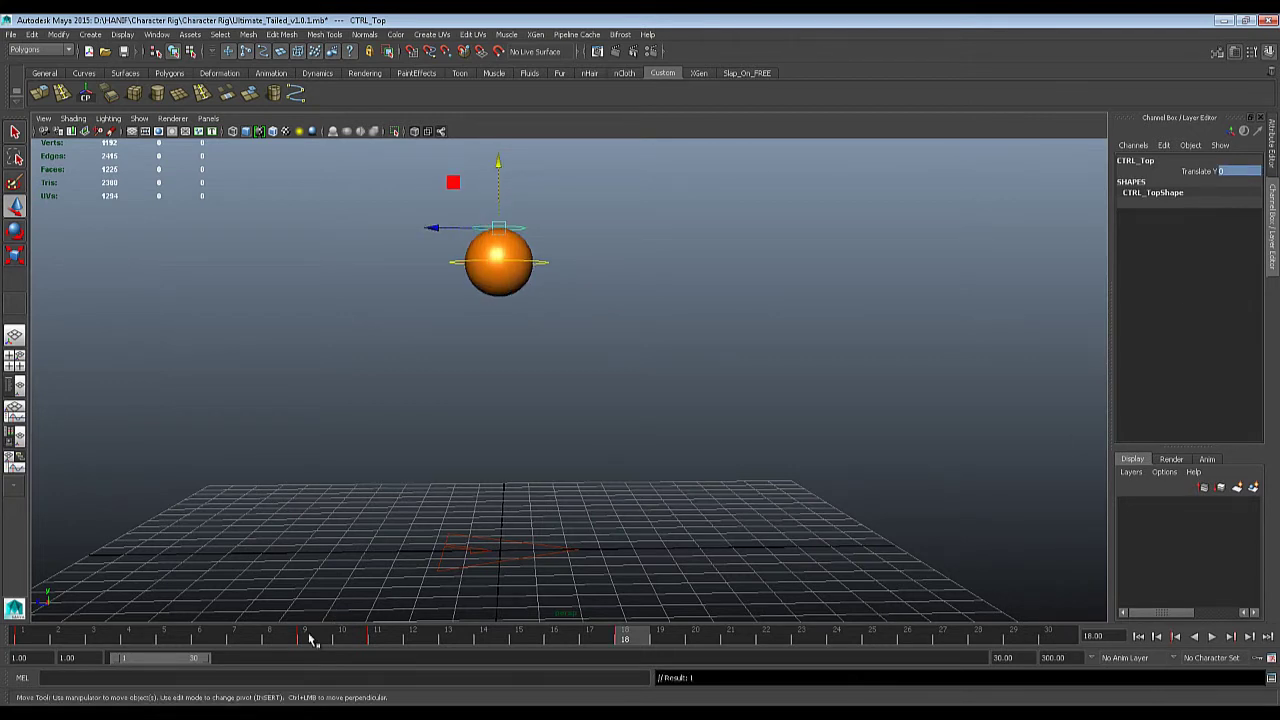
{"action": "mouse_move", "coordinate": [309, 636]}
{"action": "left_mouse_down"}
{"action": "mouse_move", "coordinate": [474, 660]}
{"action": "mouse_move", "coordinate": [643, 660]}
{"action": "left_mouse_up"}
{"action": "middle_click_drag", "start_coordinate": [618, 421], "coordinate": [564, 411], "text": "alt"}
At frame 25, set the main control's Translate Y to 0 to land the ball, and play back the jump.
{"action": "left_click_drag", "start_coordinate": [632, 641], "coordinate": [874, 657]}
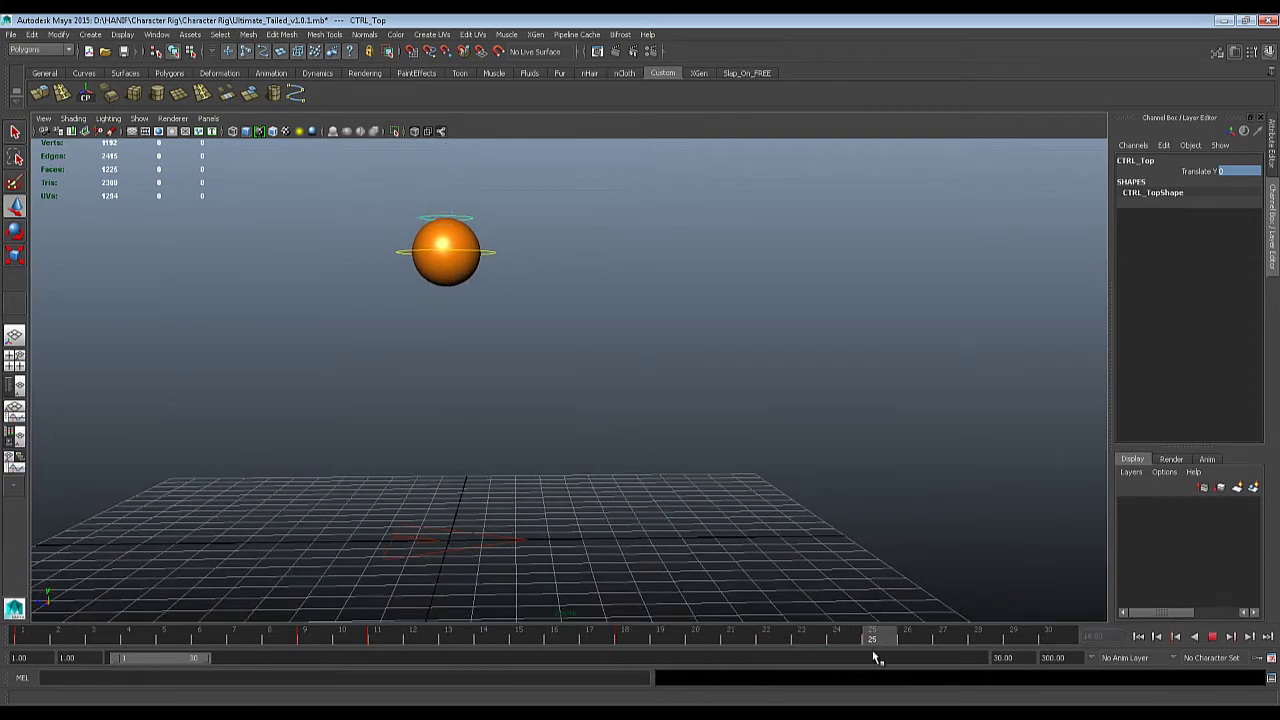
{"action": "left_click", "coordinate": [491, 250]}
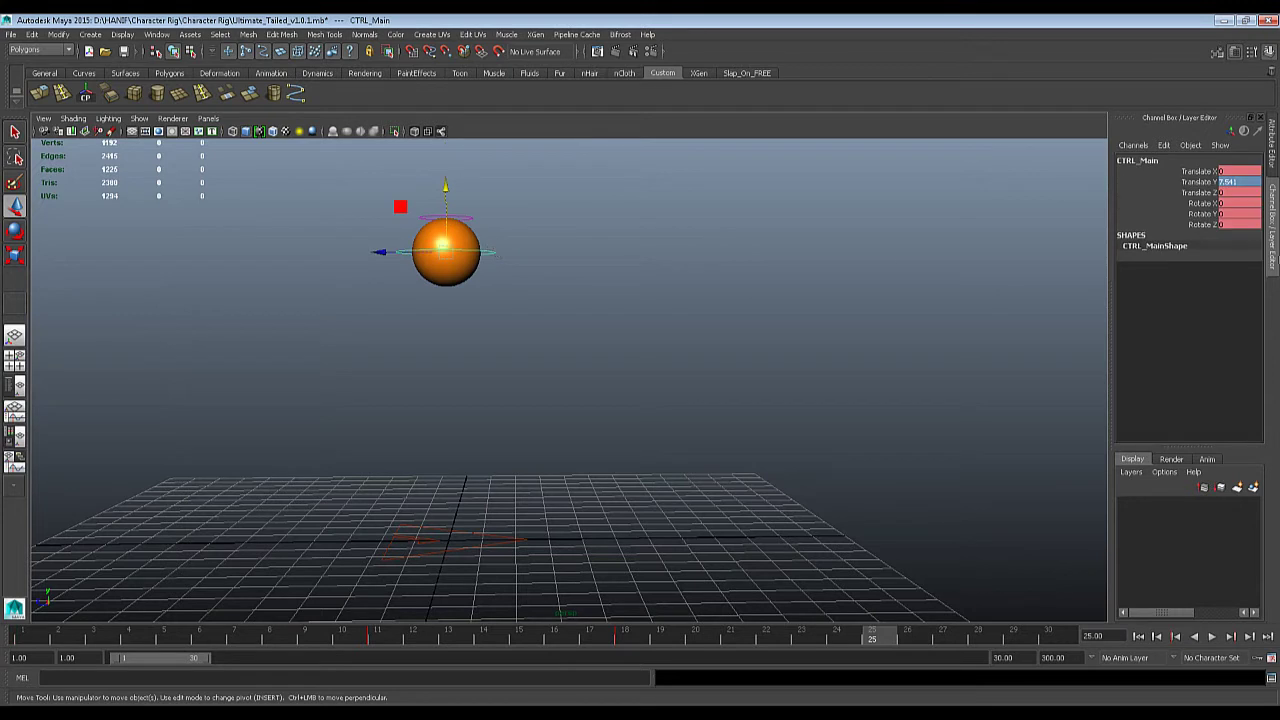
{"action": "double_click", "coordinate": [1227, 181]}
{"action": "type", "text": "0"}
{"action": "key", "text": "Return"}
{"action": "left_click", "coordinate": [1211, 636]}
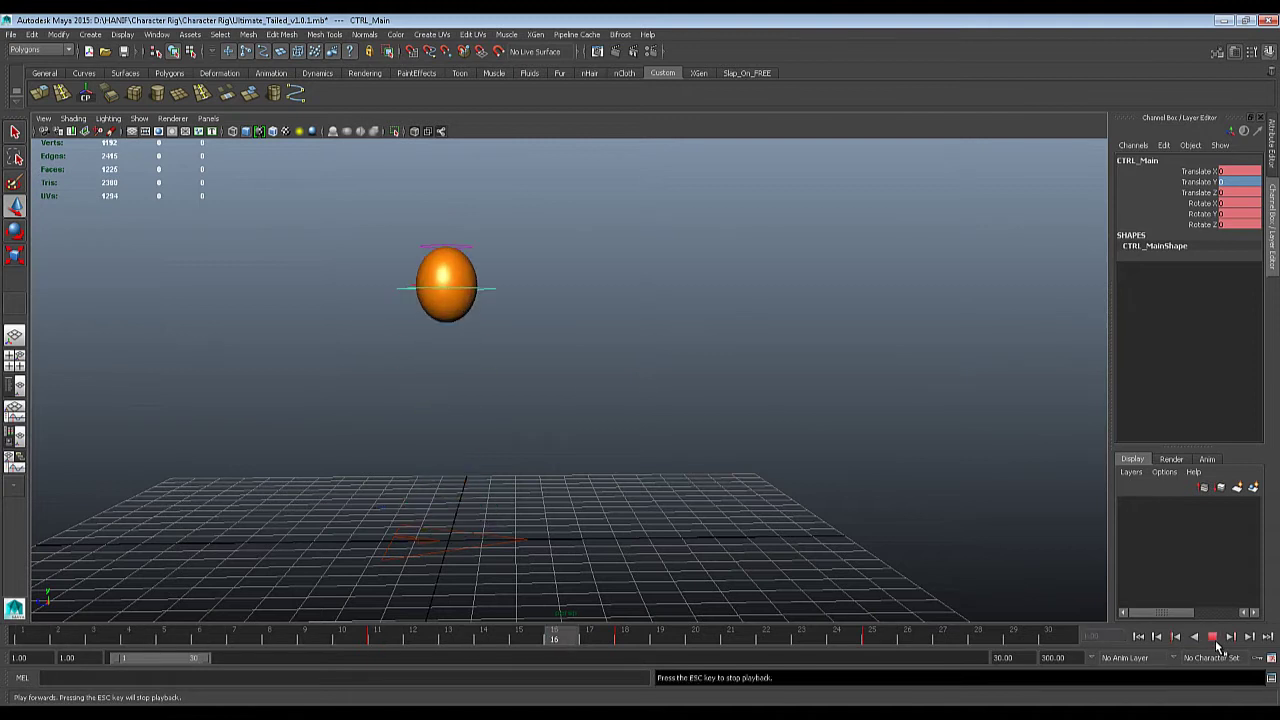
{"action": "left_click_drag", "start_coordinate": [738, 636], "coordinate": [883, 657]}
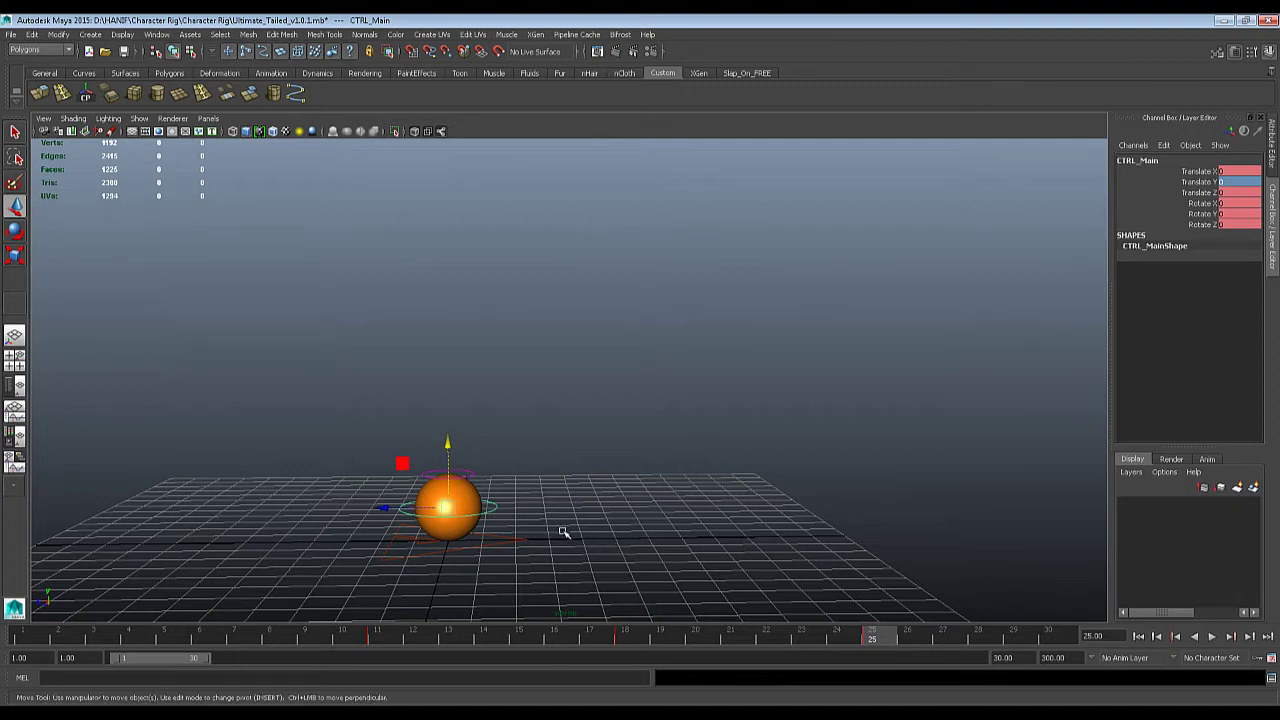
Extend the playback range's end to frame 35.
{"action": "middle_click_drag", "start_coordinate": [563, 521], "coordinate": [598, 475], "text": "alt"}
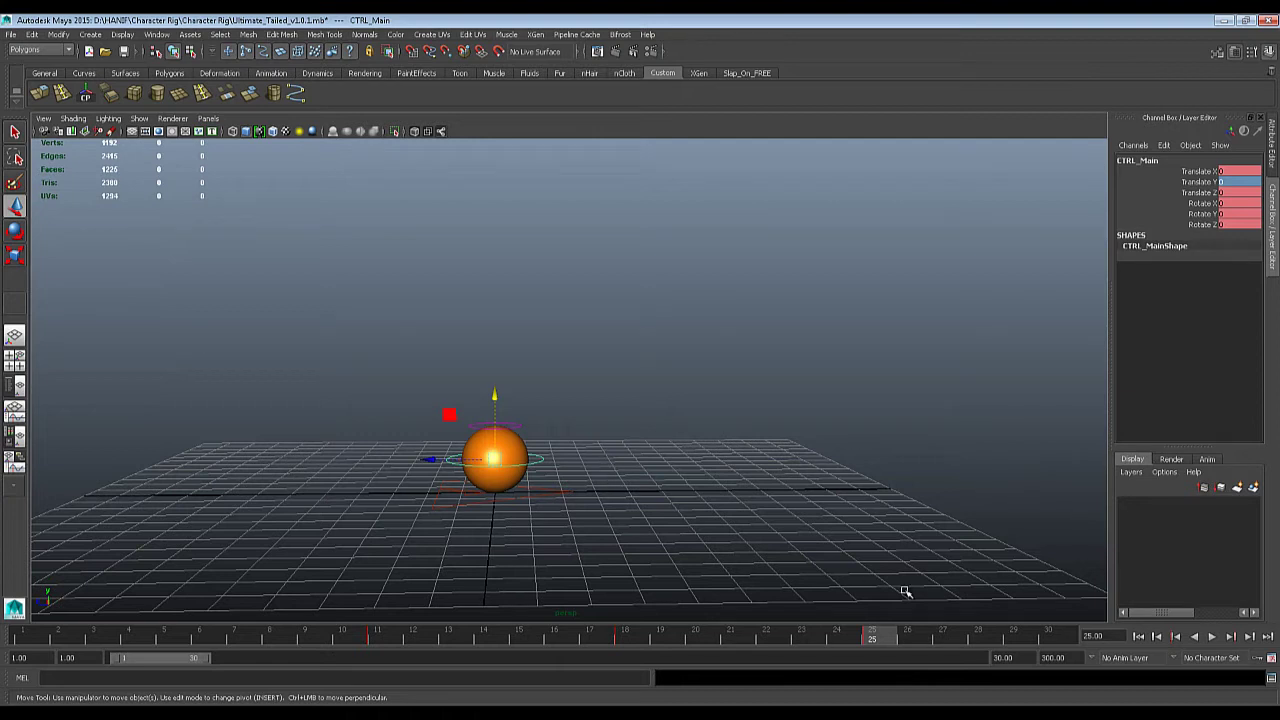
{"action": "double_click", "coordinate": [1002, 657]}
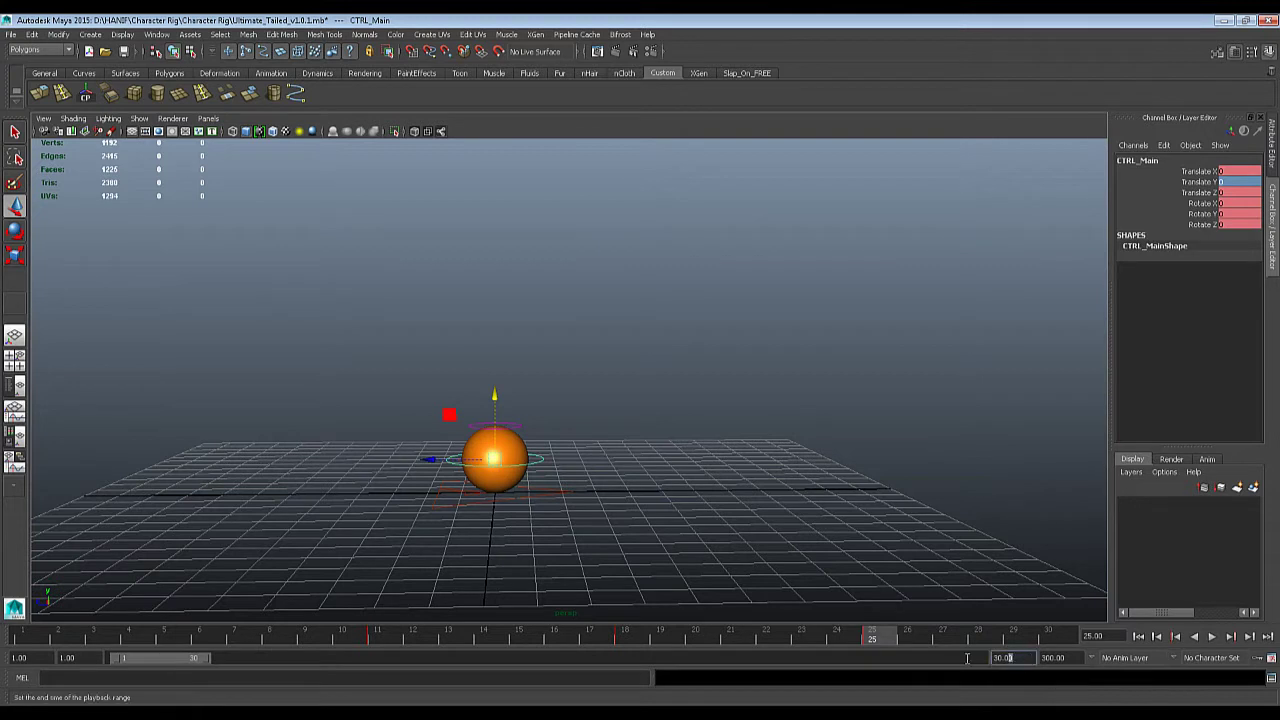
{"action": "type", "text": "35"}
{"action": "key", "text": "Return"}
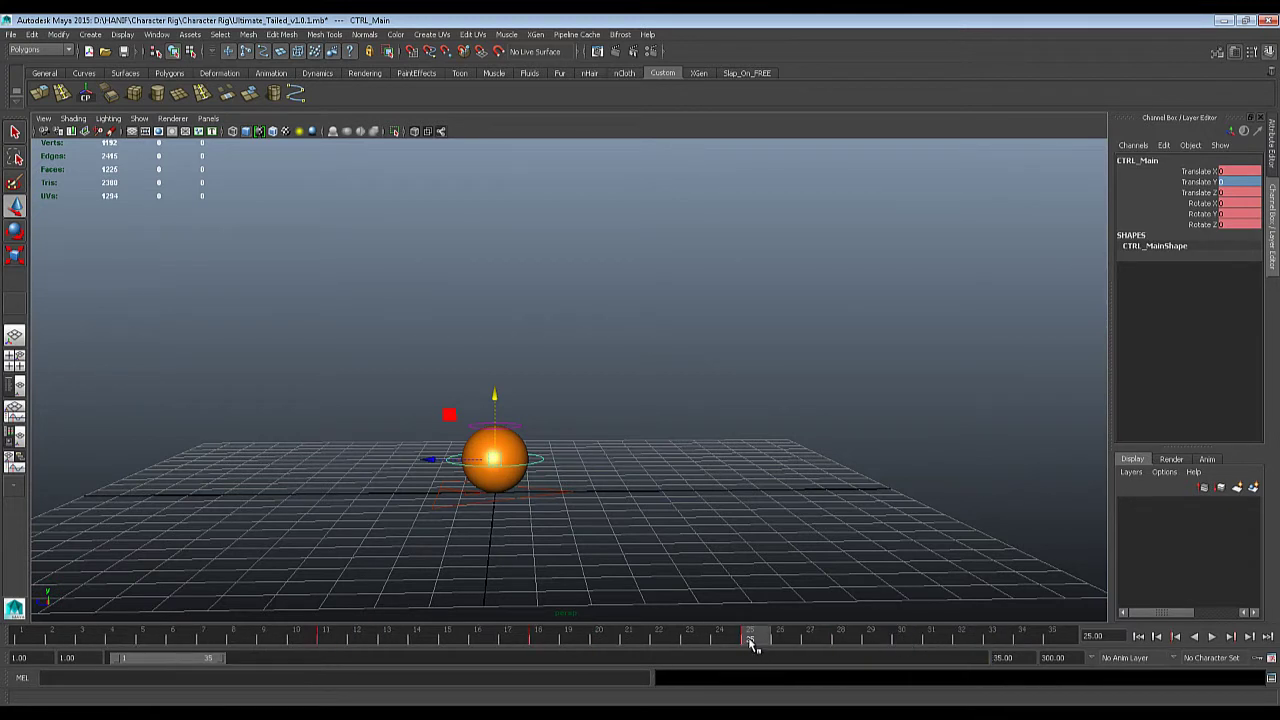
Select the top control and key it at frame 25 with Translate Y at 0.
{"action": "key", "text": "alt+v"}
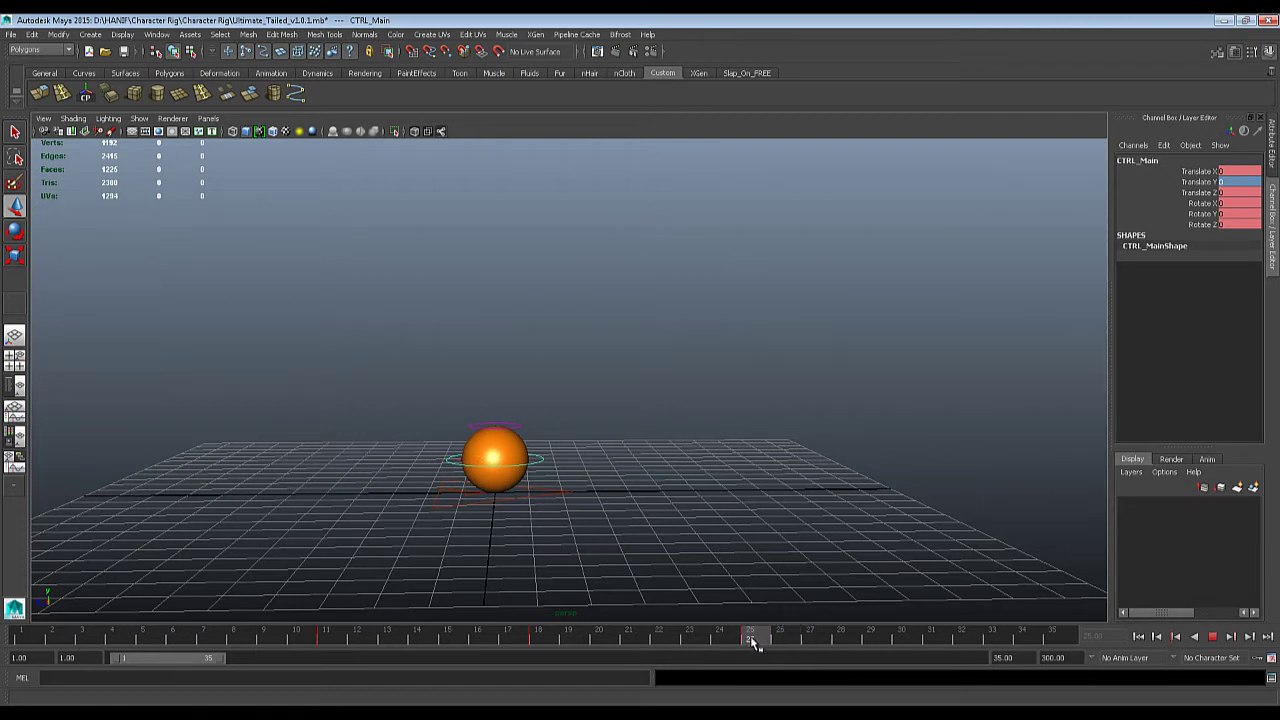
{"action": "key", "text": "alt+v"}
{"action": "left_click", "coordinate": [516, 427]}
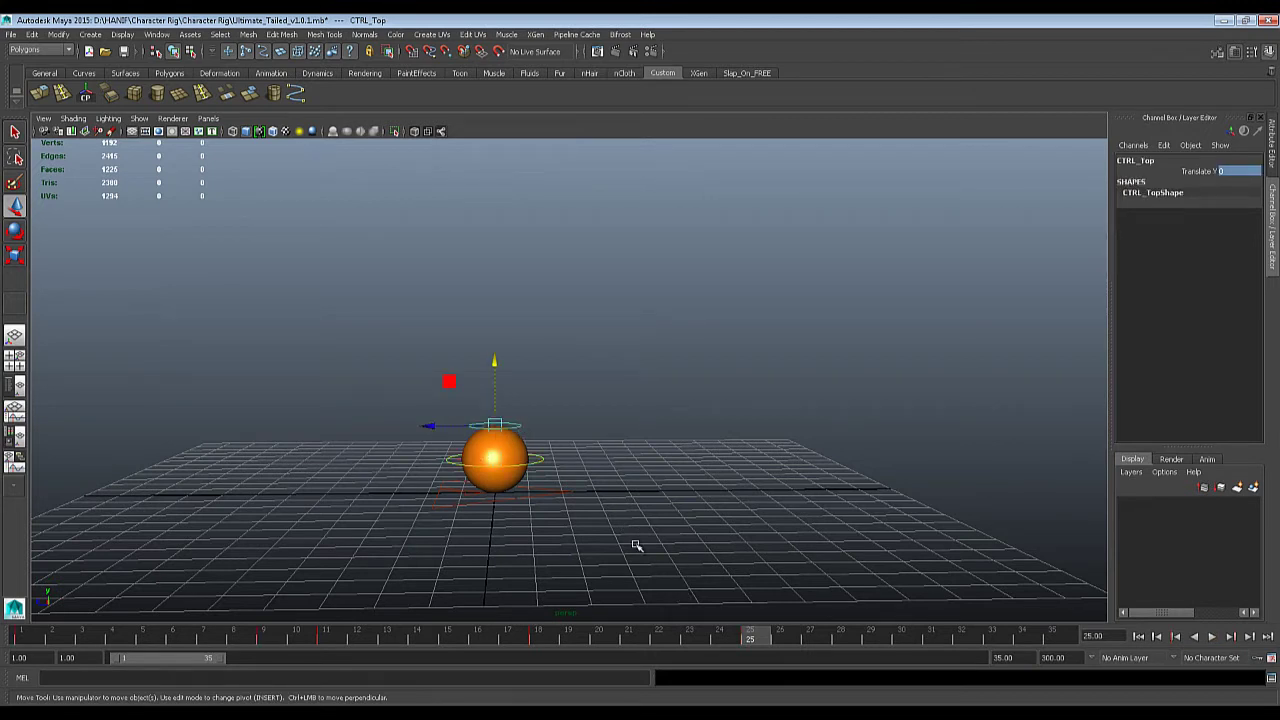
{"action": "key", "text": "alt+v"}
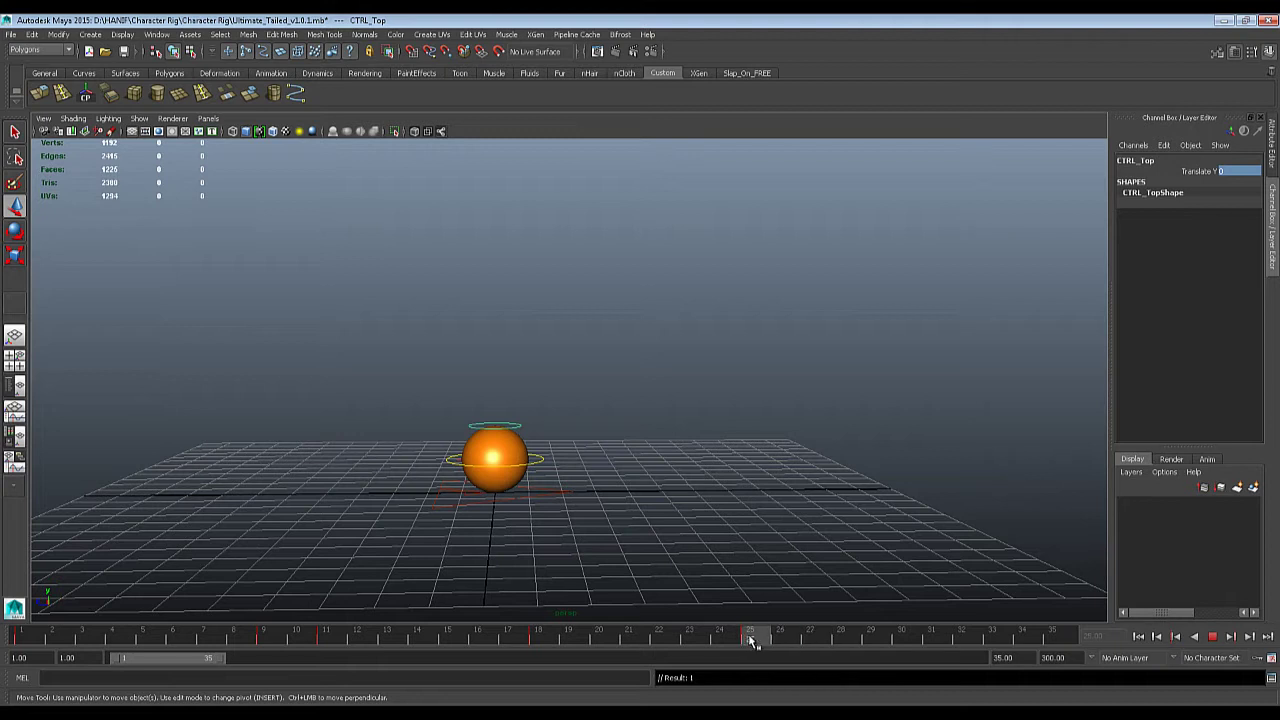
At frame 28, squash the landed ball by lowering the top control to Translate Y about -0.55.
{"action": "left_click", "coordinate": [838, 640]}
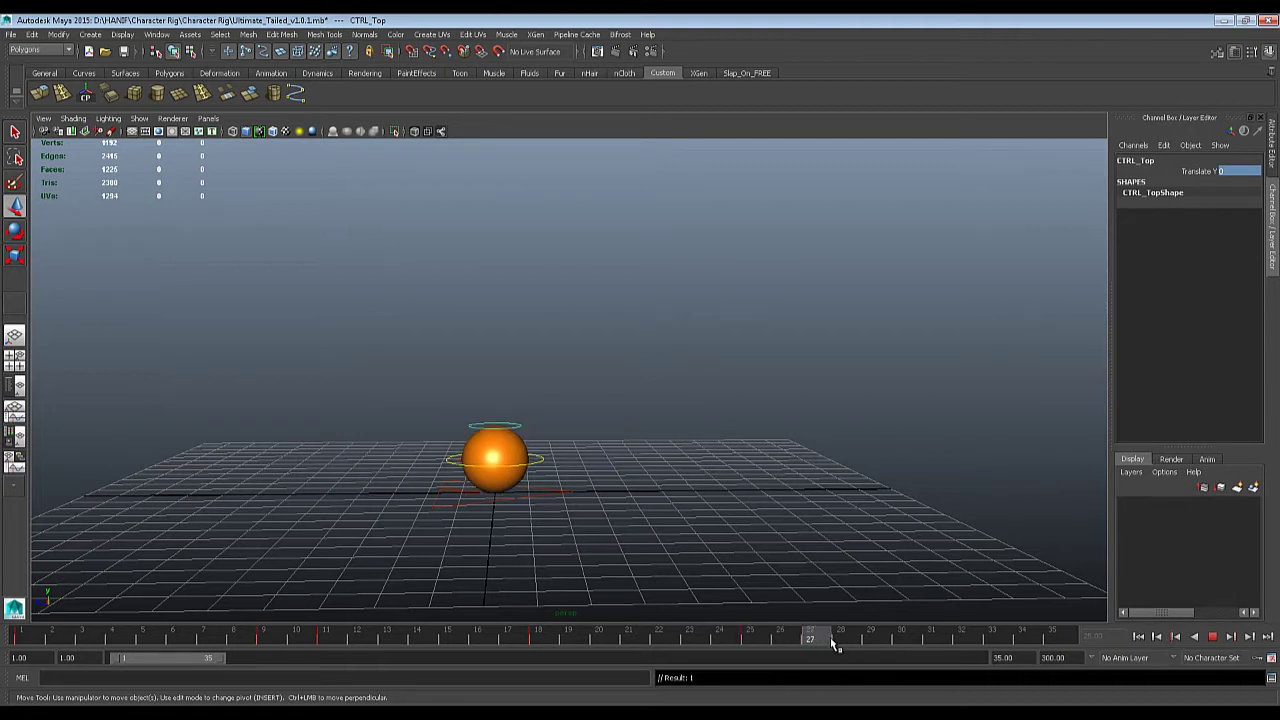
{"action": "left_click_drag", "start_coordinate": [493, 362], "coordinate": [494, 380]}
At frame 31, set the top control's Translate Y to 0 and play the whole bounce from frame 1.
{"action": "left_click_drag", "start_coordinate": [846, 642], "coordinate": [933, 642]}
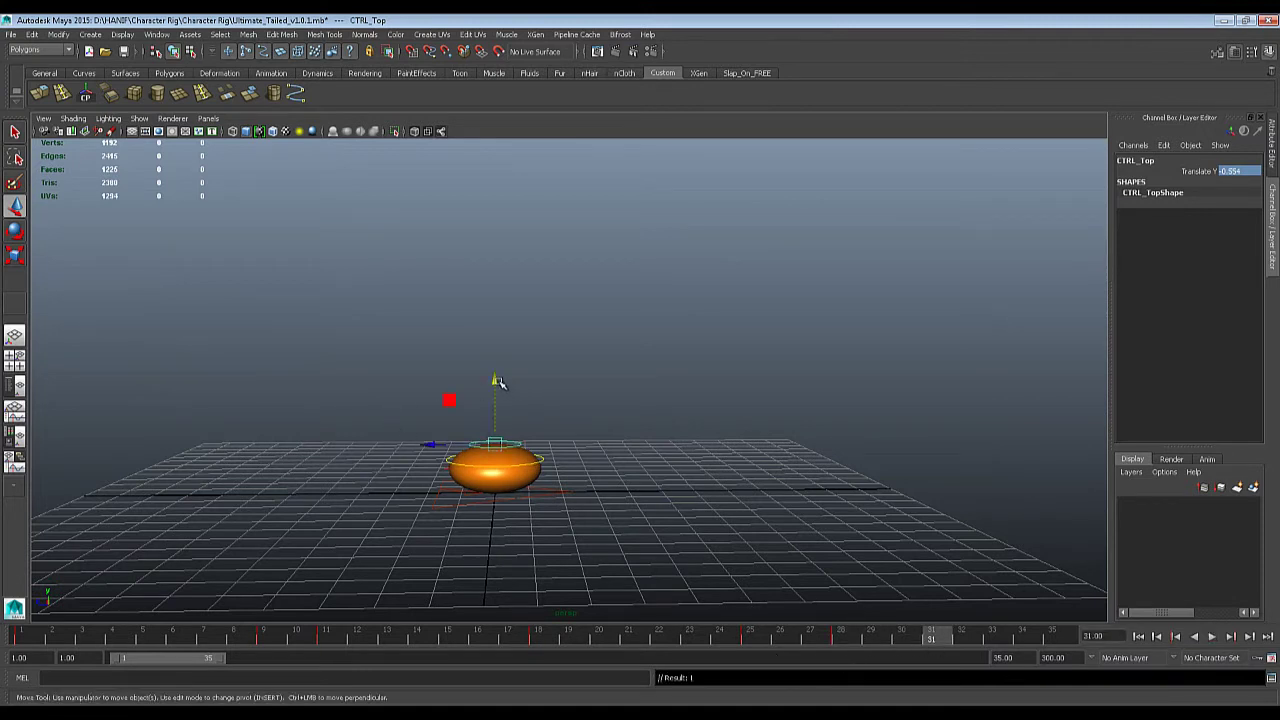
{"action": "left_click_drag", "start_coordinate": [498, 381], "coordinate": [497, 373]}
{"action": "double_click", "coordinate": [1240, 171]}
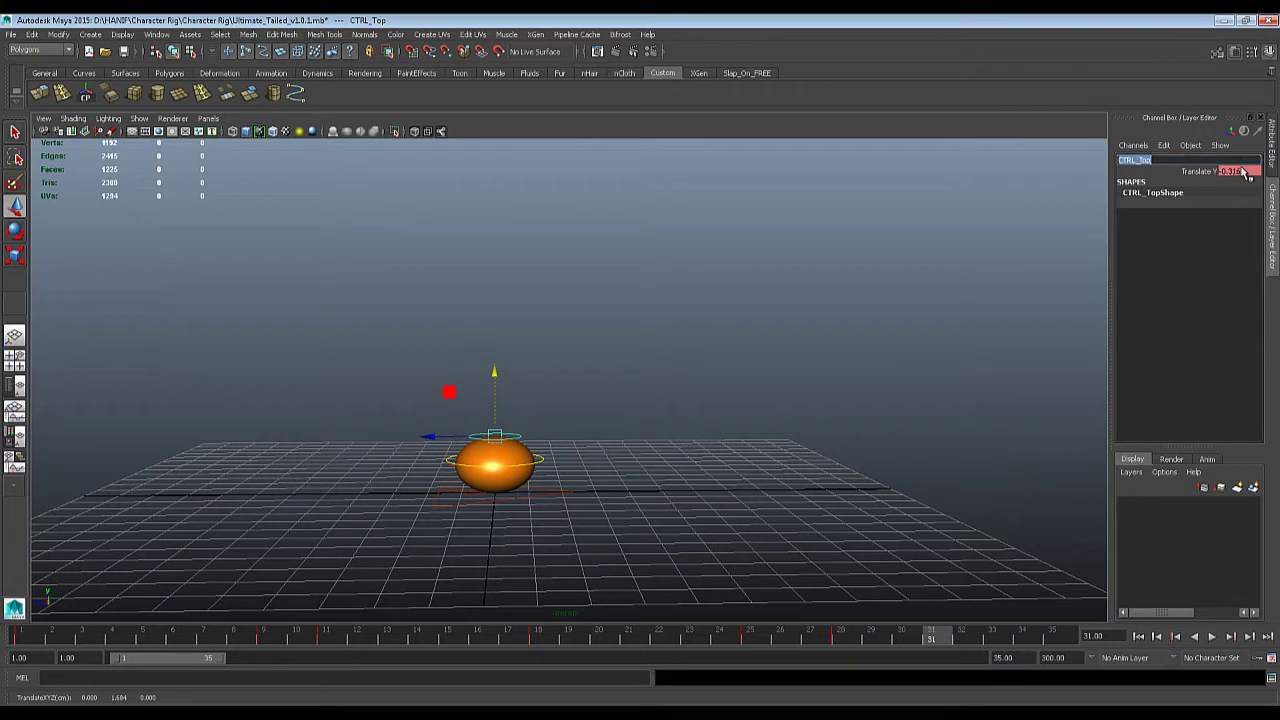
{"action": "key", "text": "Return"}
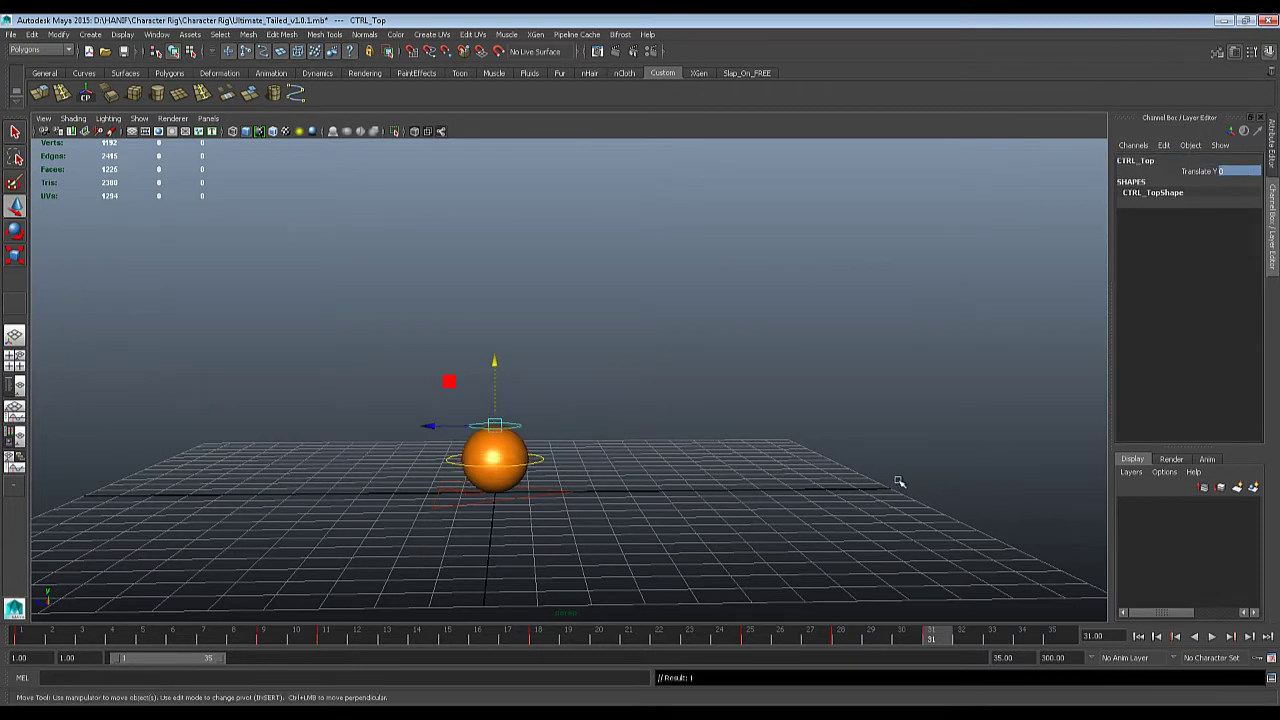
{"action": "key", "text": "alt+v"}
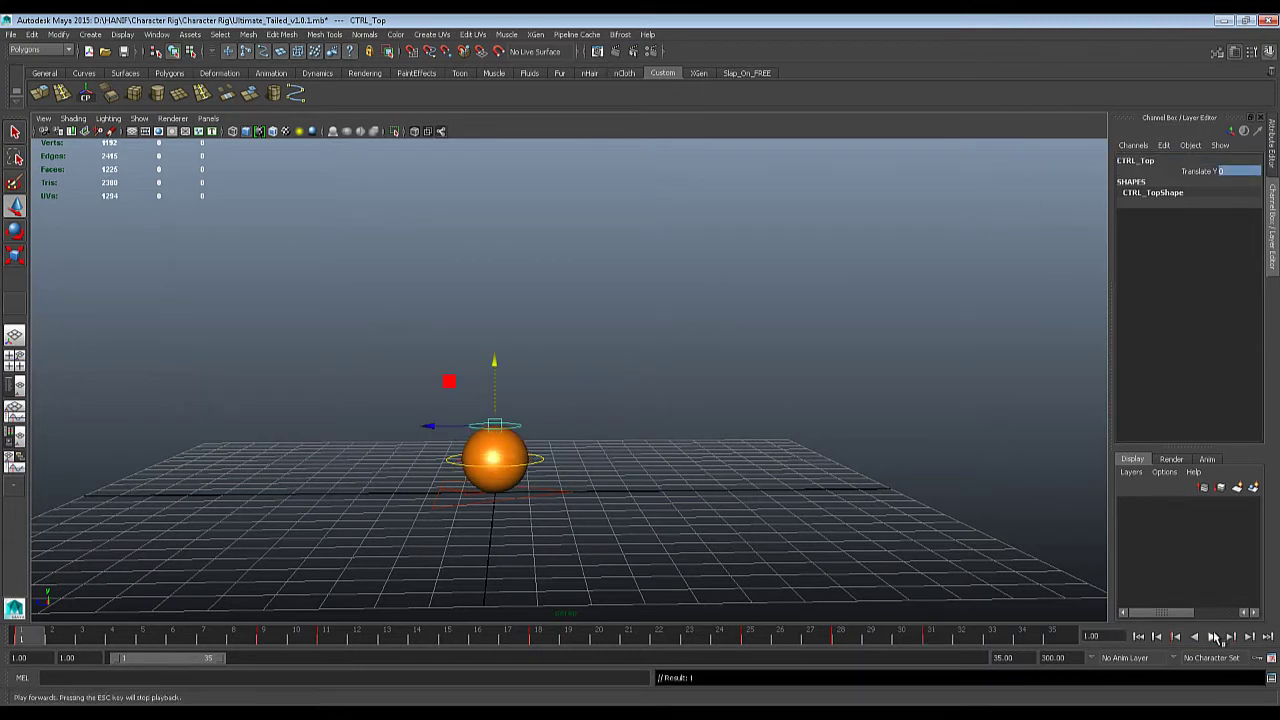
{"action": "scroll", "coordinate": [884, 500], "scroll_direction": "down", "scroll_amount": 4}
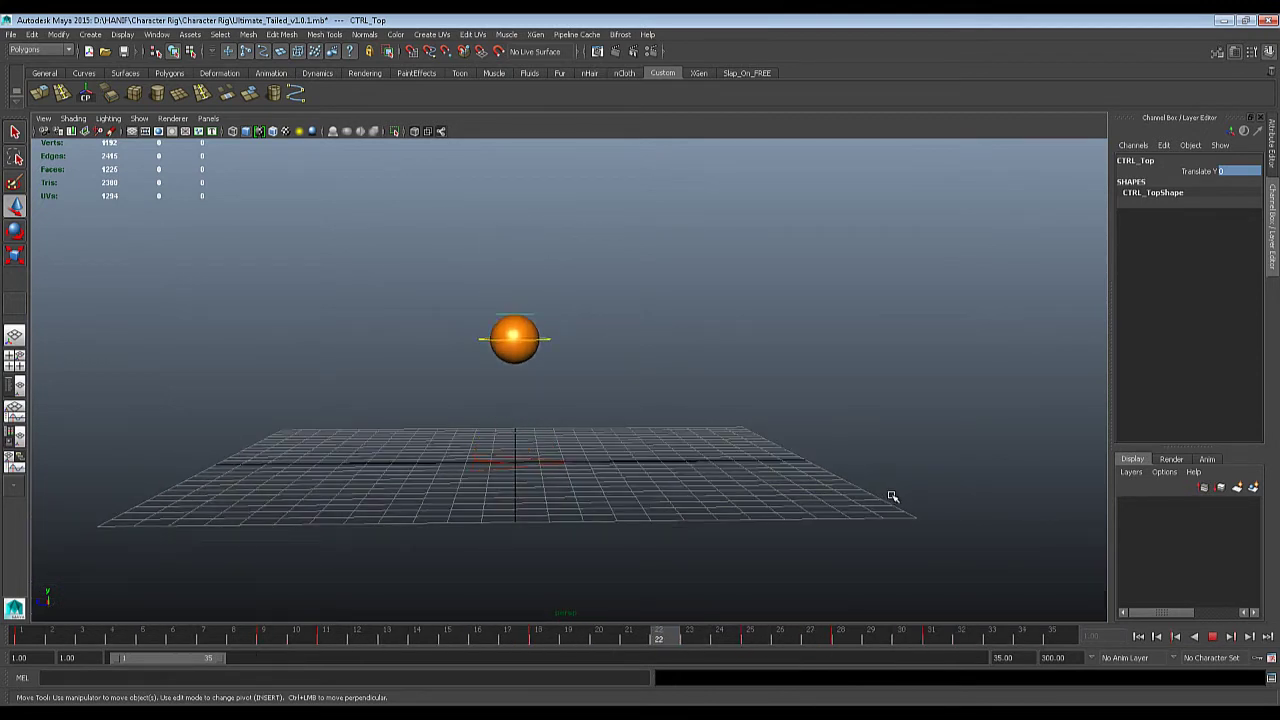
Stop the playback and move to frame 18 at the peak of the bounce.
{"action": "left_click", "coordinate": [1211, 637]}
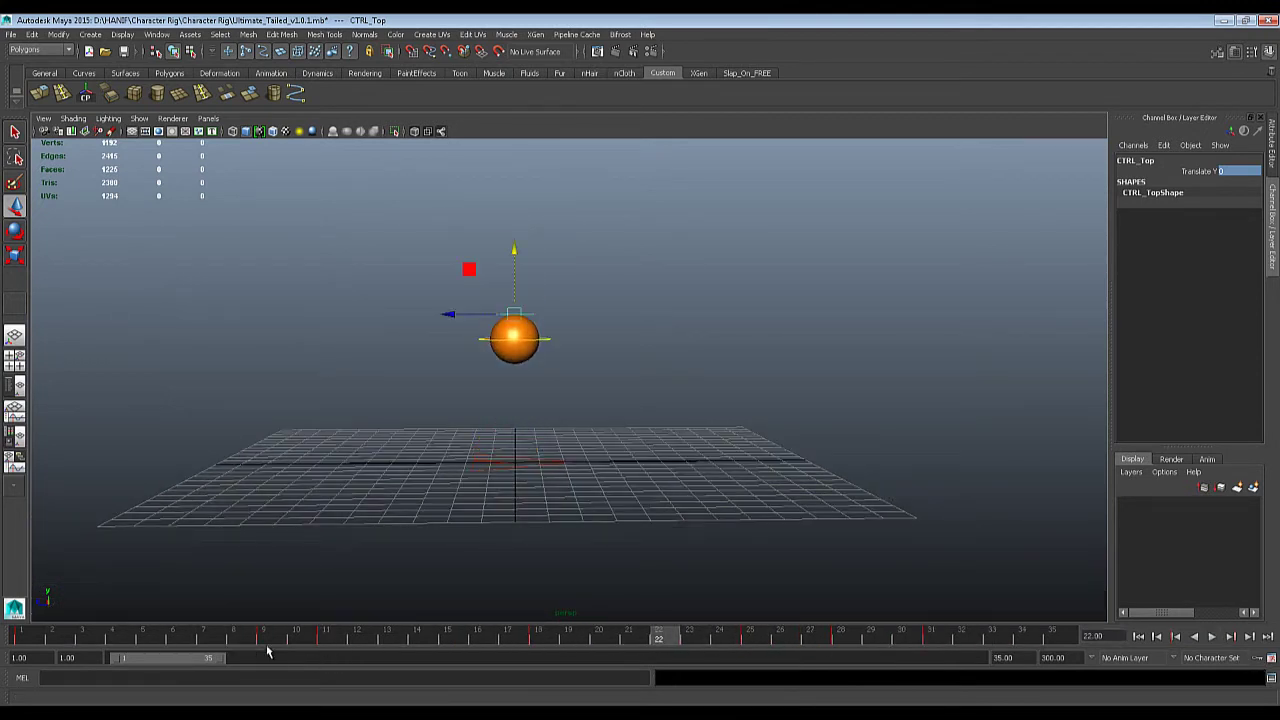
{"action": "left_click_drag", "start_coordinate": [267, 646], "coordinate": [526, 660]}
{"action": "left_click_drag", "start_coordinate": [671, 340], "coordinate": [606, 457], "text": "alt"}
{"action": "left_click", "coordinate": [538, 643]}
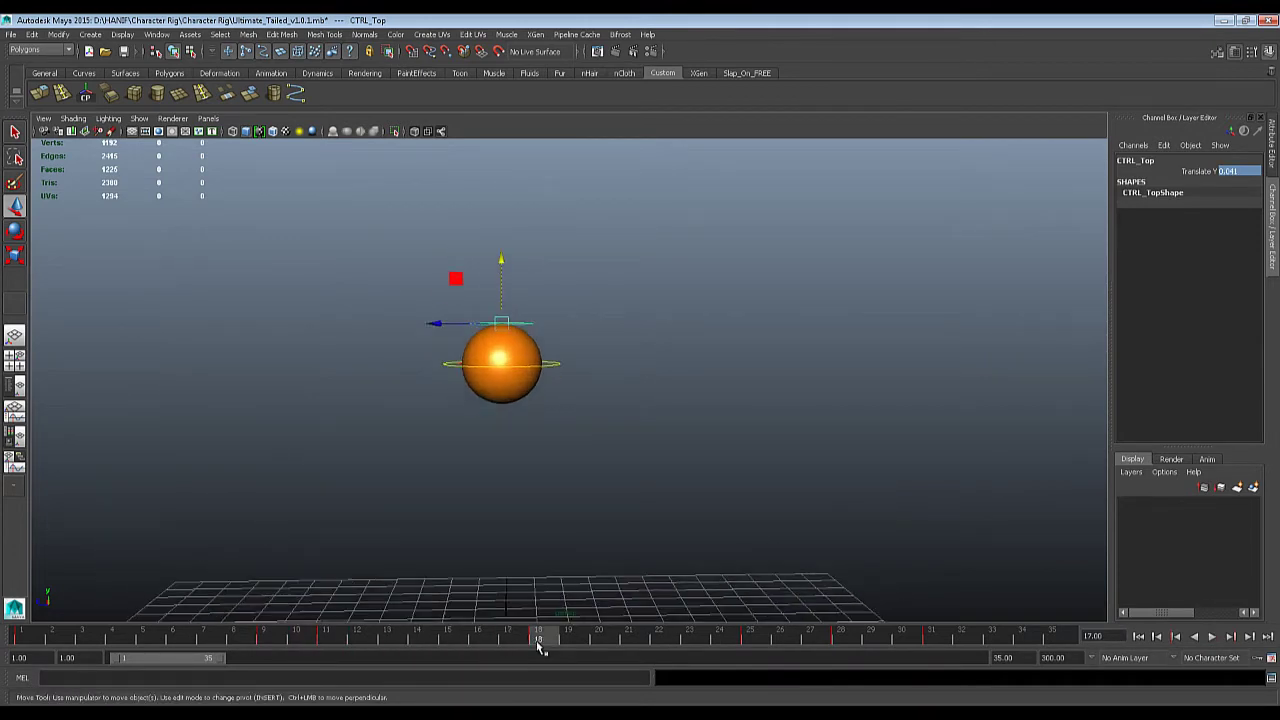
Open the main control's Translate Y curve in the Graph Editor and select its peak key at frame 18.
{"action": "left_click", "coordinate": [557, 361]}
{"action": "left_click", "coordinate": [157, 34]}
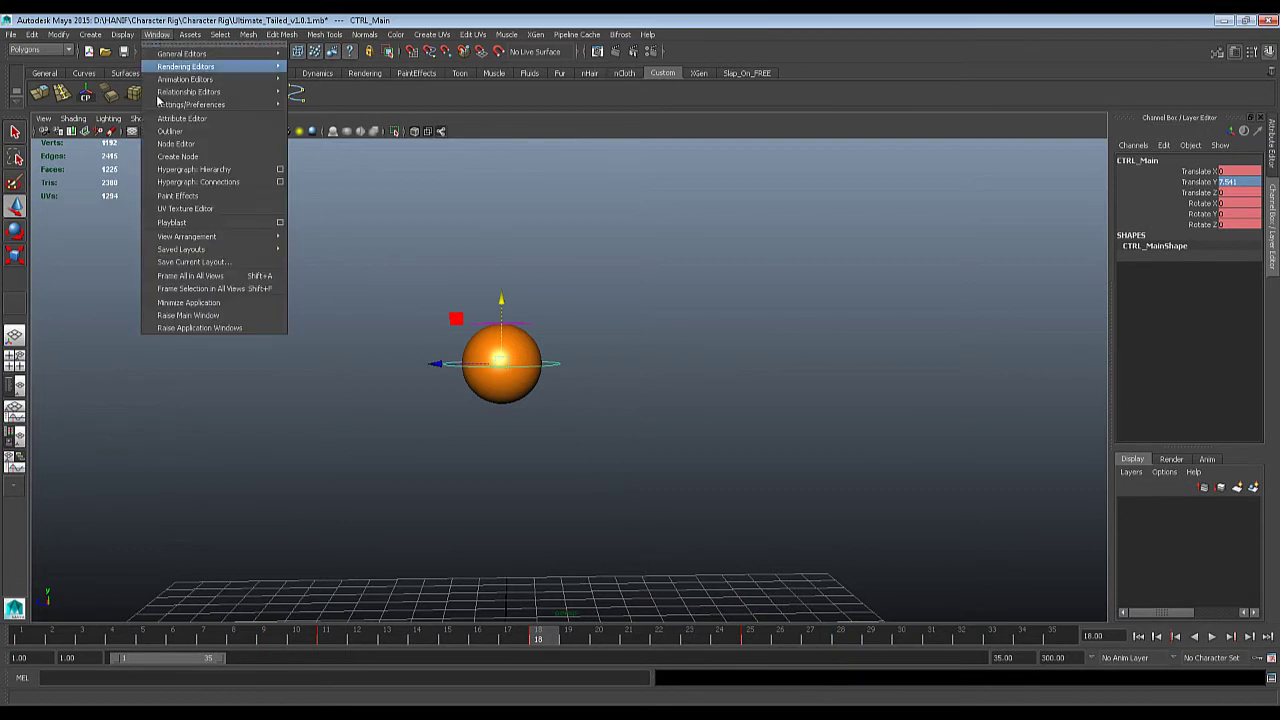
{"action": "mouse_move", "coordinate": [212, 106]}
{"action": "mouse_move", "coordinate": [250, 79]}
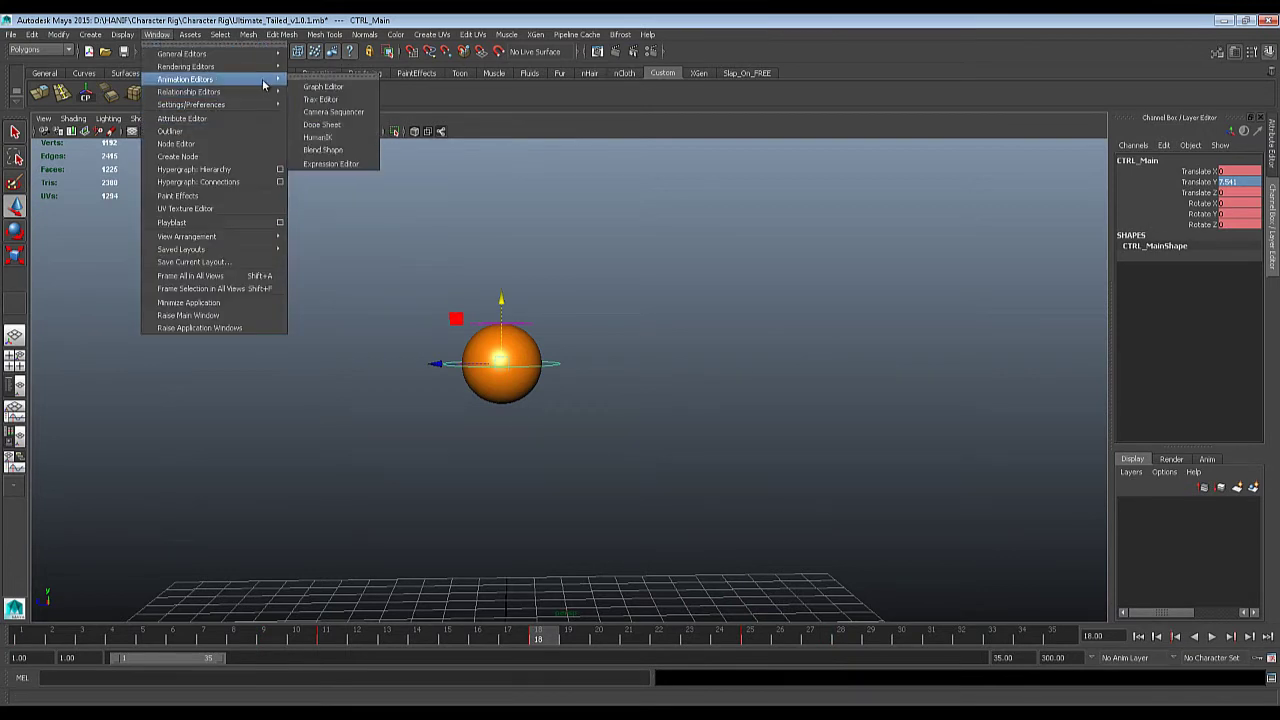
{"action": "left_click", "coordinate": [334, 91]}
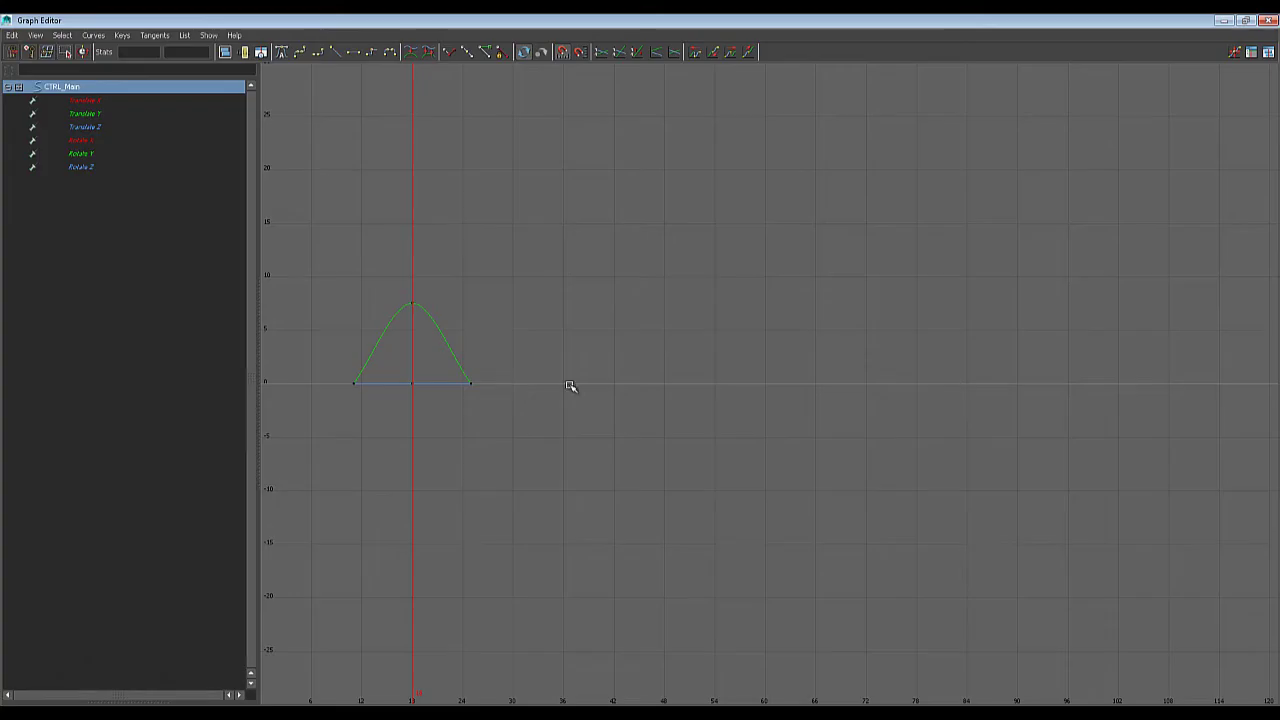
{"action": "left_click", "coordinate": [91, 116]}
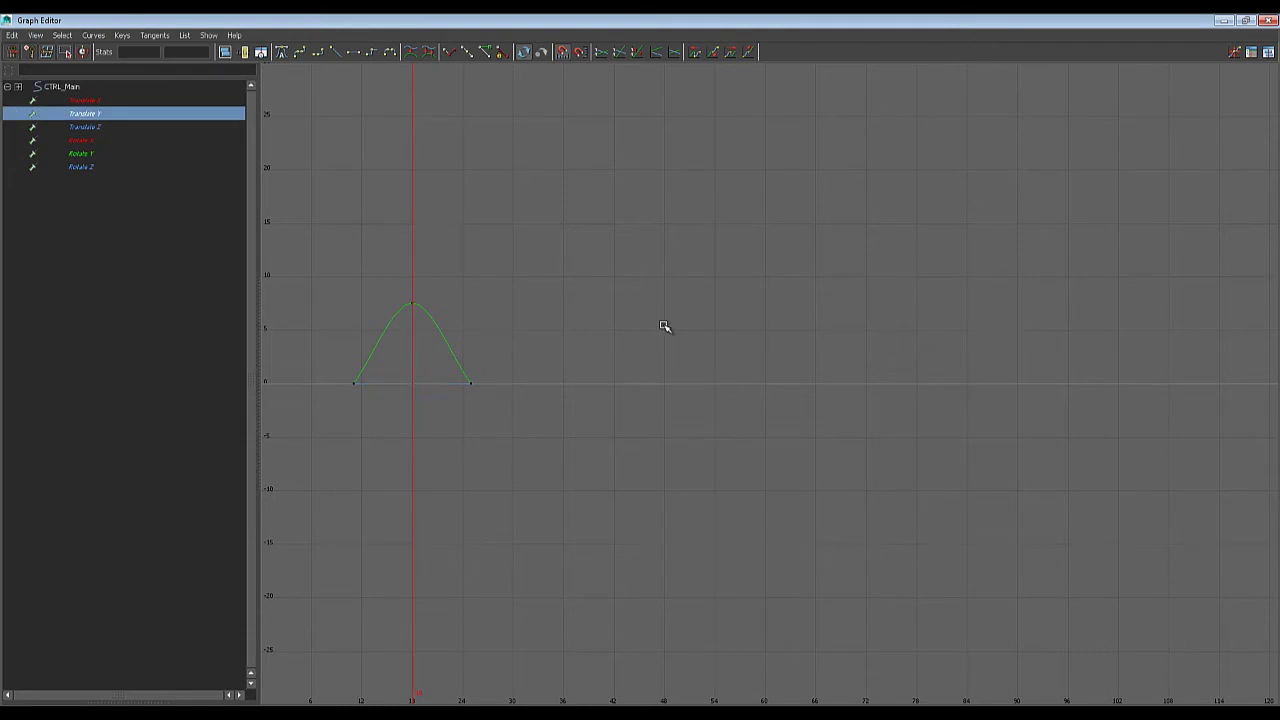
{"action": "key", "text": "f"}
{"action": "left_click_drag", "start_coordinate": [826, 118], "coordinate": [652, 211]}
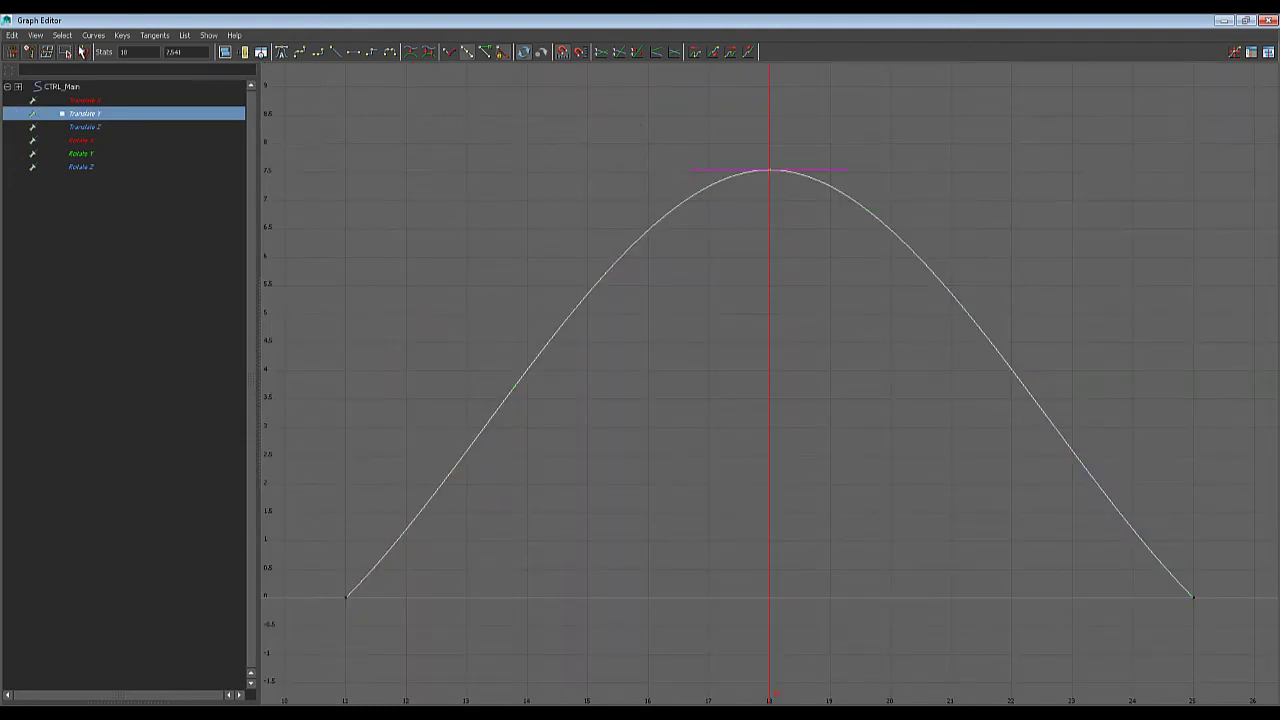
Make the Translate Y curve's tangents weighted, free the peak key's tangent weight, and lengthen its flat handles outward for more hang time.
{"action": "left_click", "coordinate": [100, 36]}
{"action": "left_click", "coordinate": [128, 298]}
{"action": "left_click", "coordinate": [491, 55]}
{"action": "left_click_drag", "start_coordinate": [908, 138], "coordinate": [938, 211]}
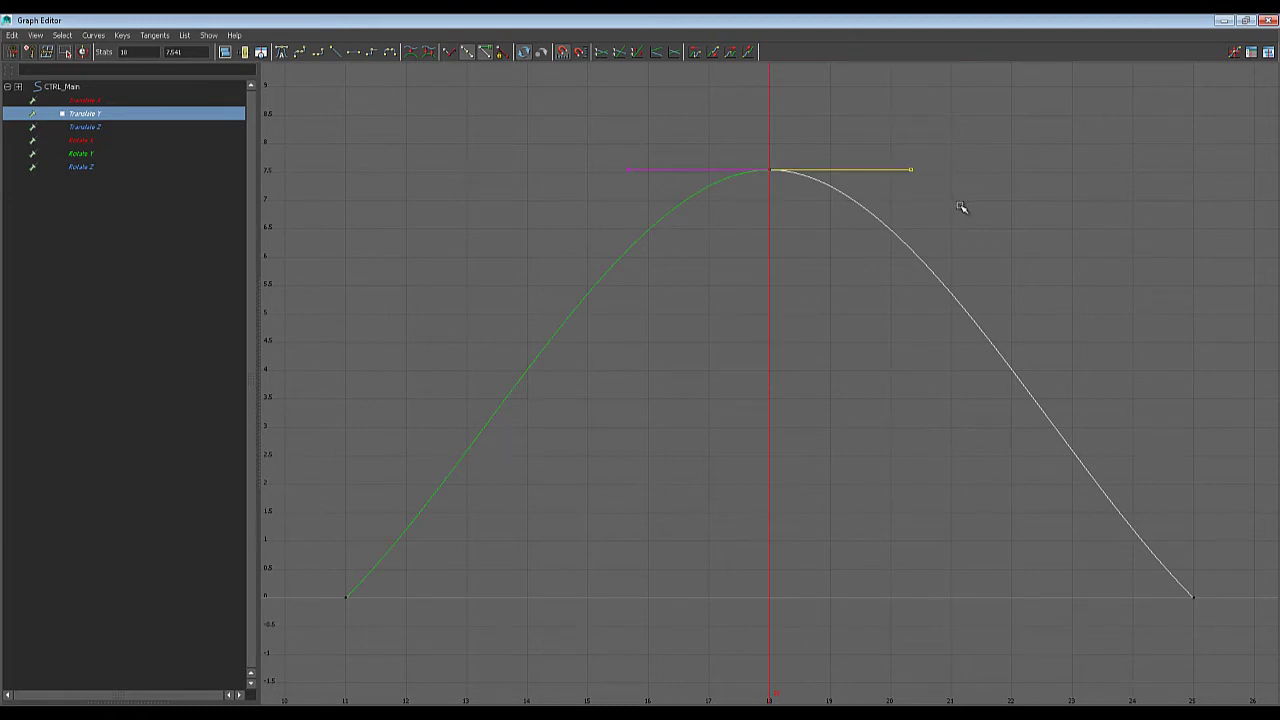
{"action": "middle_click_drag", "start_coordinate": [933, 189], "coordinate": [1073, 217]}
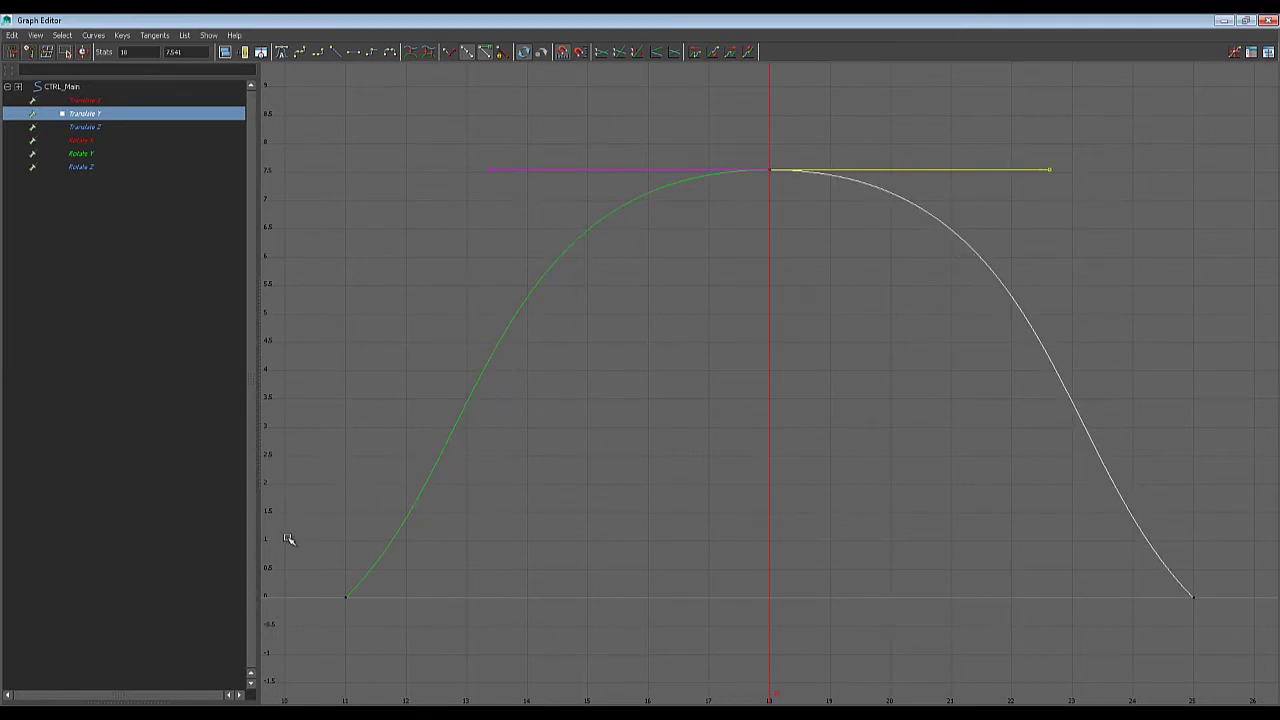
Reshape the Translate Y tangents at frames 11 and 25 for a steeper launch and a fuller descent, and minimize the Graph Editor.
{"action": "left_click_drag", "start_coordinate": [288, 539], "coordinate": [405, 628]}
{"action": "middle_click_drag", "start_coordinate": [389, 463], "coordinate": [488, 482]}
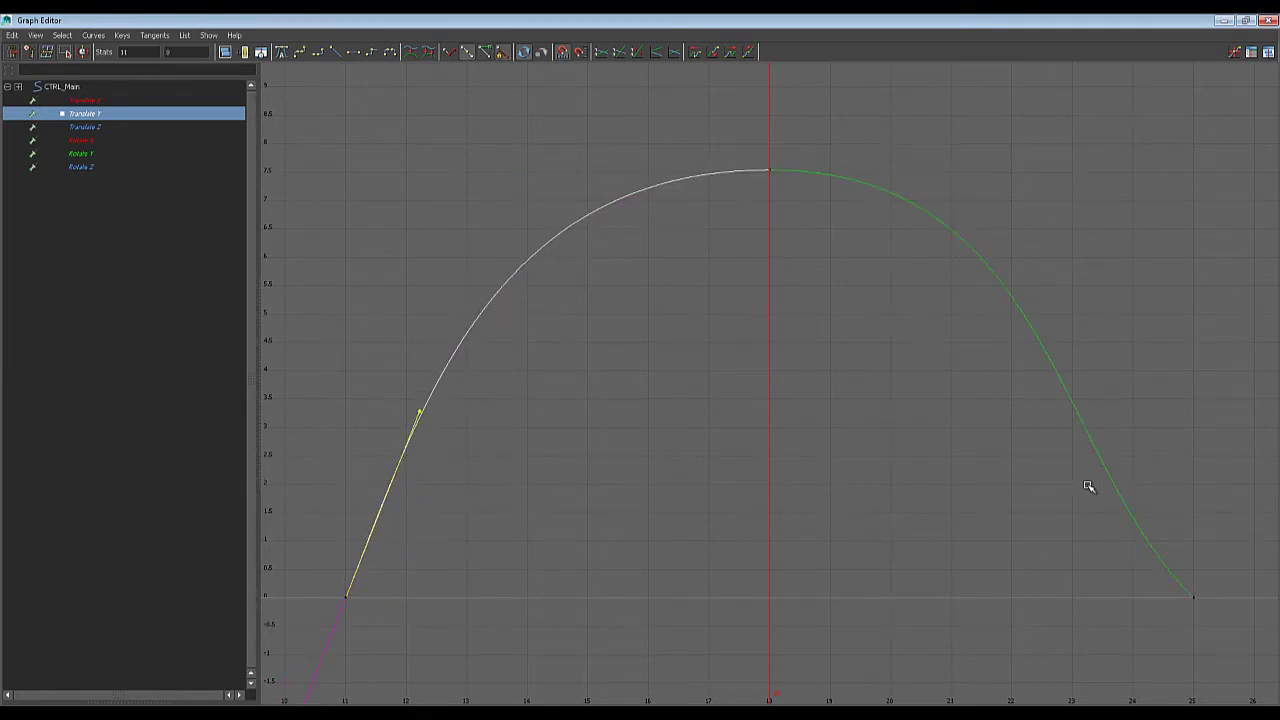
{"action": "left_click_drag", "start_coordinate": [1213, 505], "coordinate": [1170, 618]}
{"action": "left_click_drag", "start_coordinate": [1060, 420], "coordinate": [1025, 490]}
{"action": "middle_click_drag", "start_coordinate": [1030, 547], "coordinate": [1075, 525]}
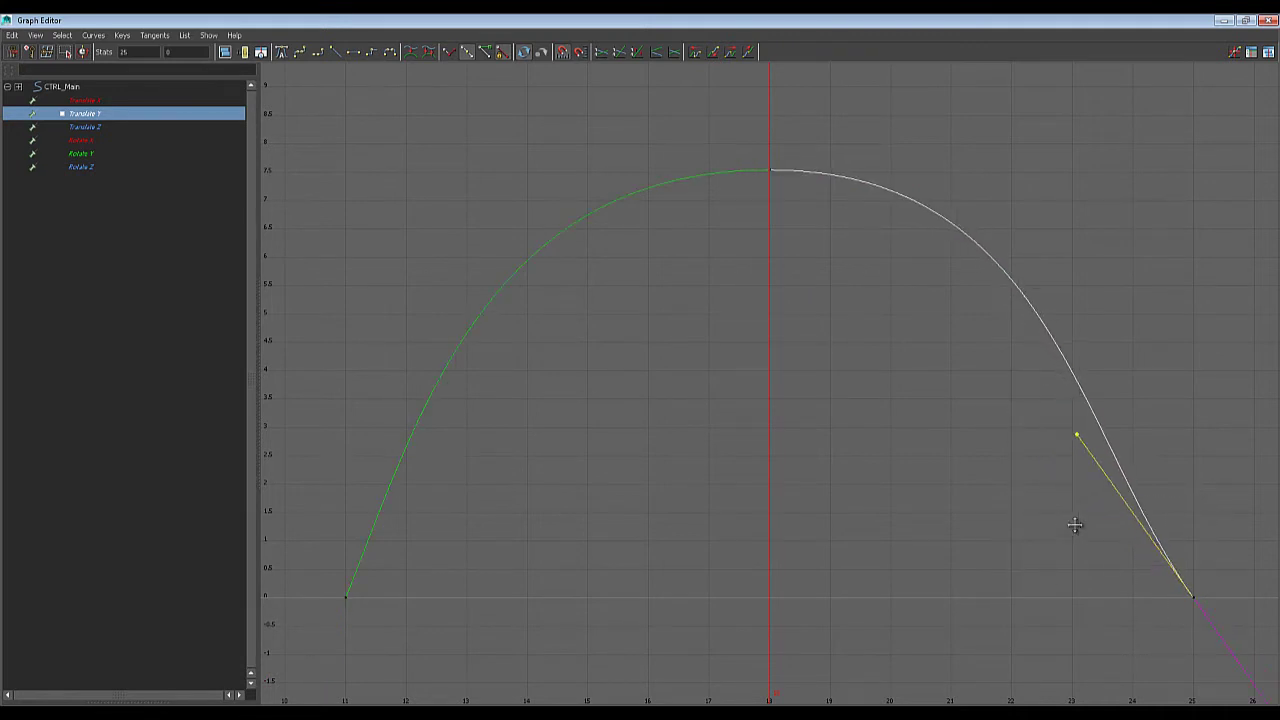
{"action": "left_click", "coordinate": [1257, 120]}
{"action": "left_click", "coordinate": [1224, 20]}
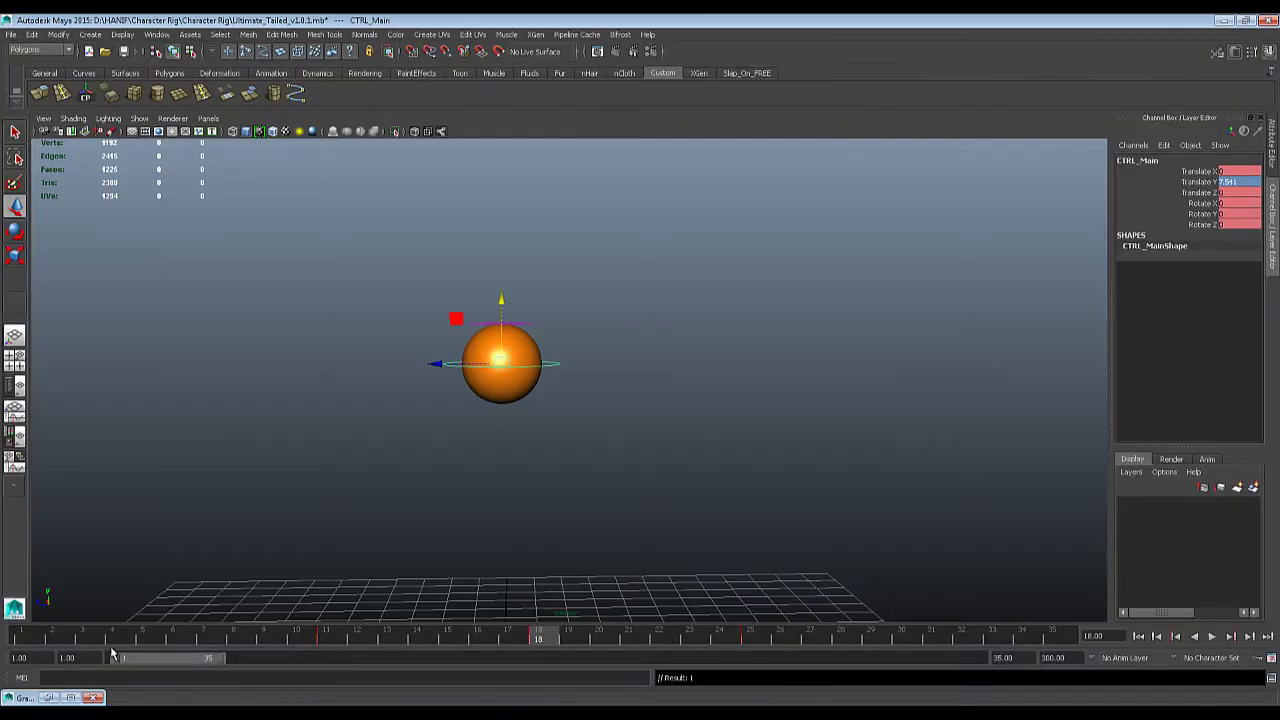
Play the bounce from frame 1 to check the timing produced by the reshaped Translate Y curve.
{"action": "left_click_drag", "start_coordinate": [112, 638], "coordinate": [6, 638]}
{"action": "middle_click_drag", "start_coordinate": [749, 506], "coordinate": [706, 386], "text": "alt"}
{"action": "left_click_drag", "start_coordinate": [706, 386], "coordinate": [718, 390], "text": "alt"}
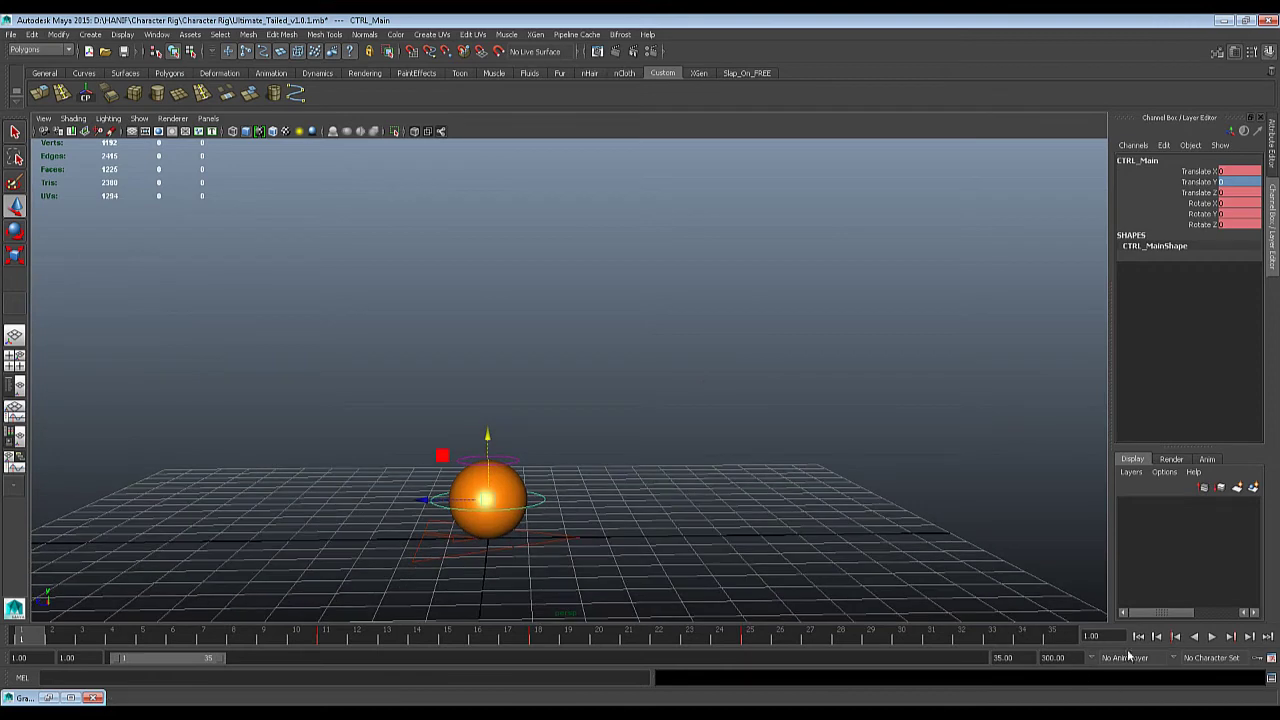
{"action": "left_click", "coordinate": [1212, 636]}
{"action": "left_click_drag", "start_coordinate": [920, 506], "coordinate": [806, 457], "text": "alt"}
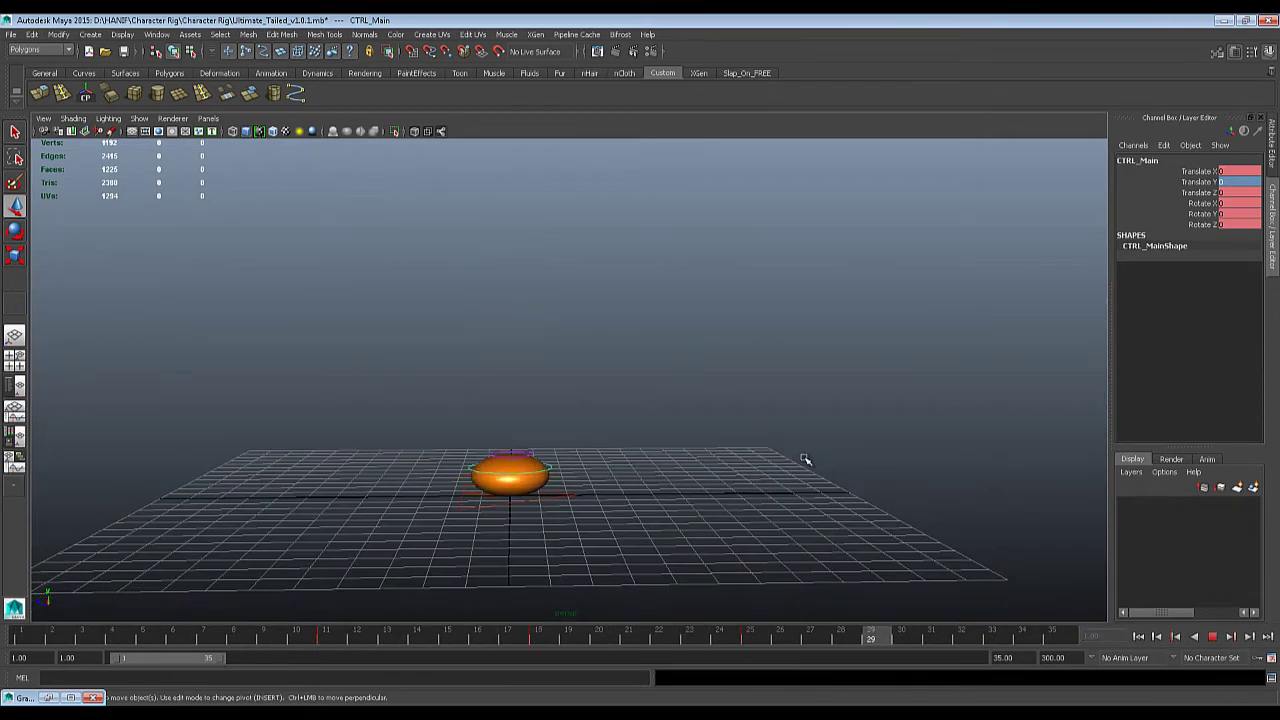
{"action": "scroll", "coordinate": [806, 459], "scroll_direction": "up", "scroll_amount": 1}
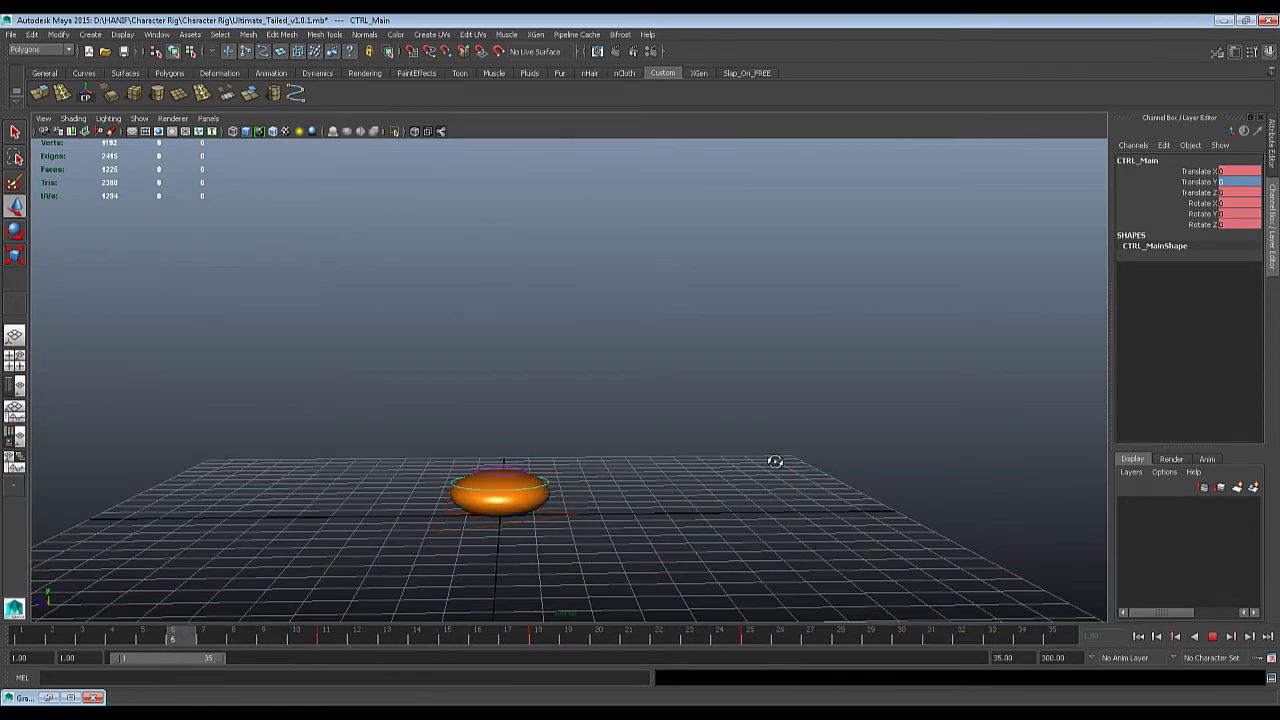
{"action": "left_click_drag", "start_coordinate": [775, 462], "coordinate": [800, 451], "text": "alt"}
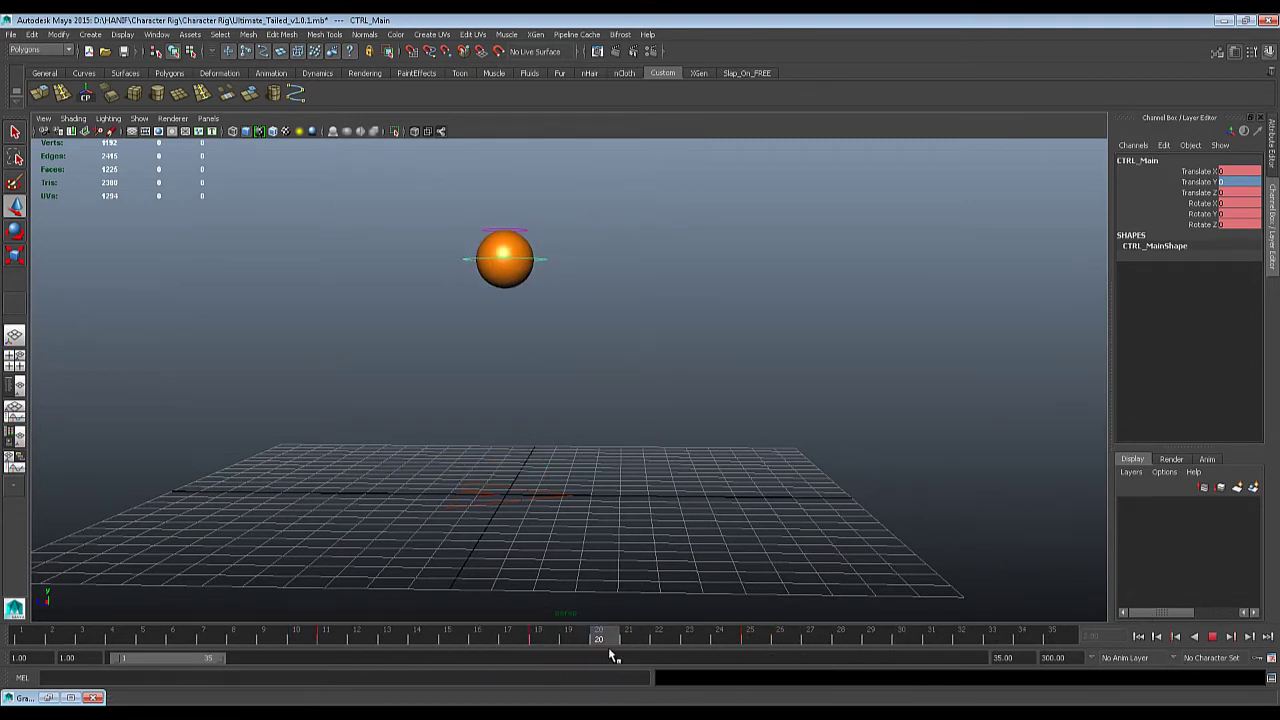
At frame 21, stretch the falling ball by raising the top control to Translate Y about 0.2 and key it.
{"action": "key", "text": "Escape"}
{"action": "left_click_drag", "start_coordinate": [553, 642], "coordinate": [628, 636]}
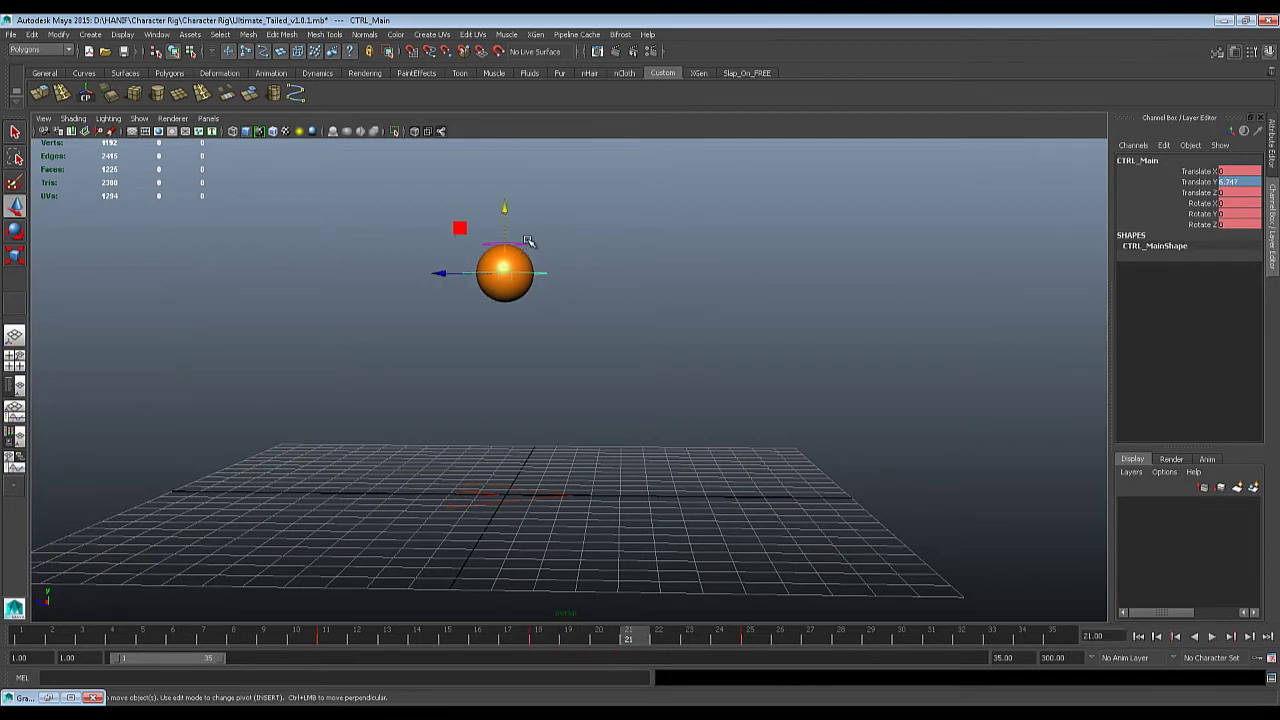
{"action": "left_click", "coordinate": [528, 241]}
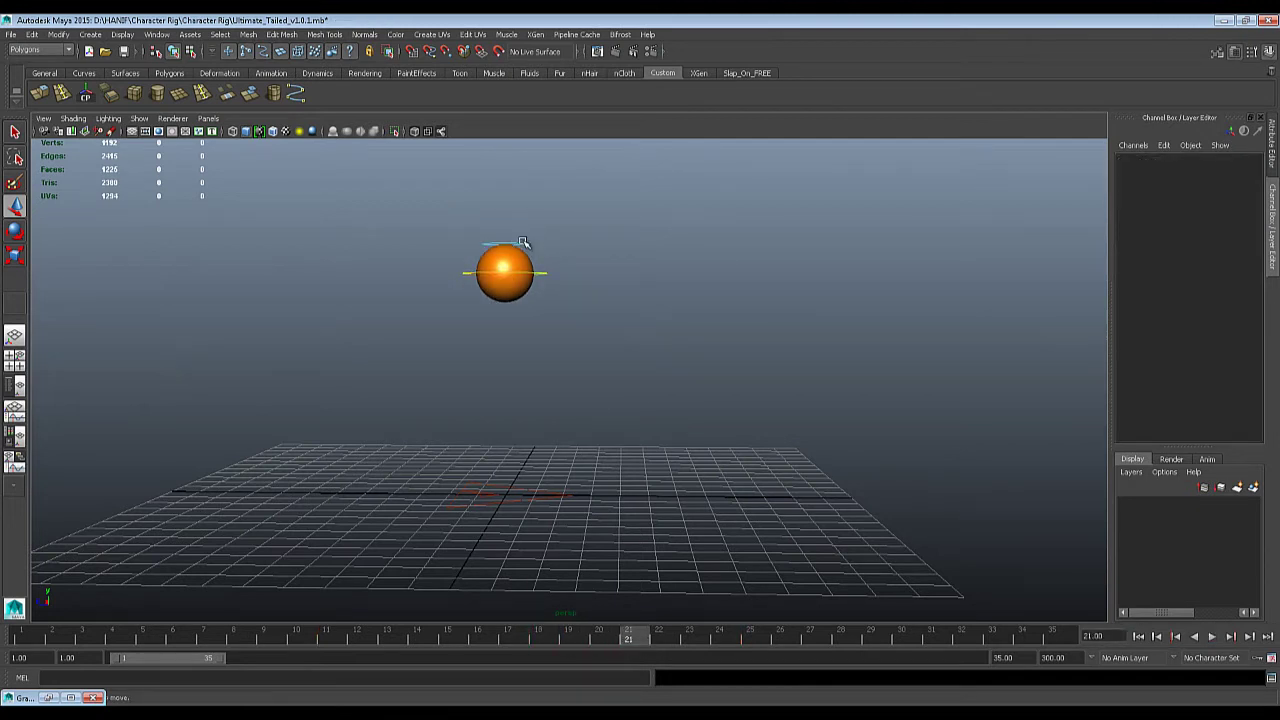
{"action": "left_click", "coordinate": [522, 242]}
{"action": "left_click_drag", "start_coordinate": [508, 181], "coordinate": [506, 171]}
{"action": "key", "text": "s"}
Play the bounce from frame 1 to review the stretch added during the fall.
{"action": "key", "text": "alt+v"}
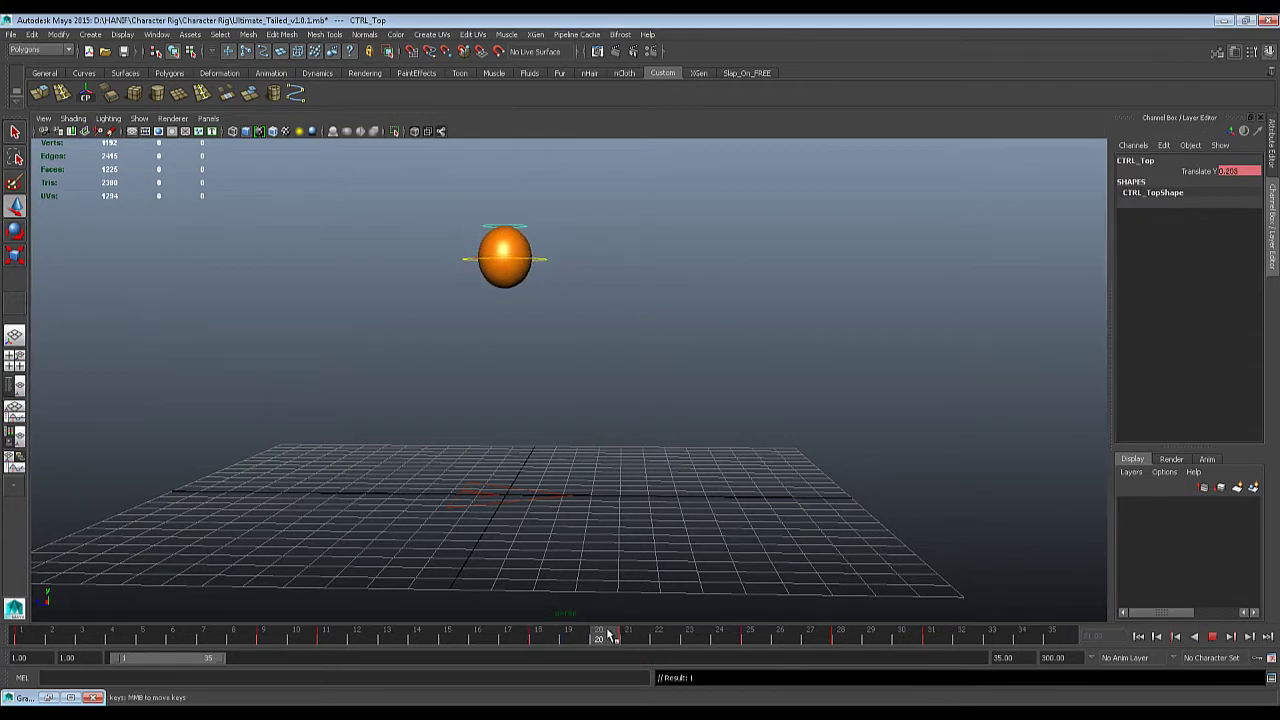
{"action": "left_click_drag", "start_coordinate": [614, 641], "coordinate": [784, 623]}
{"action": "key", "text": "alt+v"}
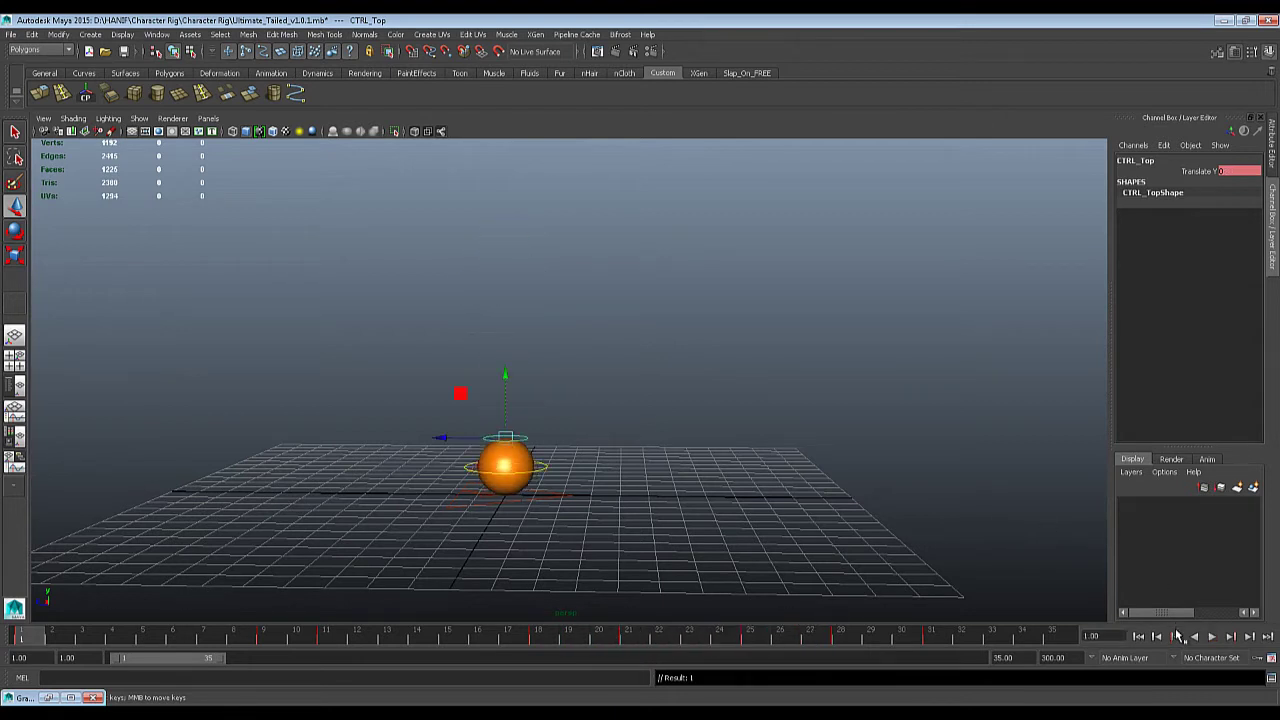
{"action": "left_click", "coordinate": [1211, 636]}
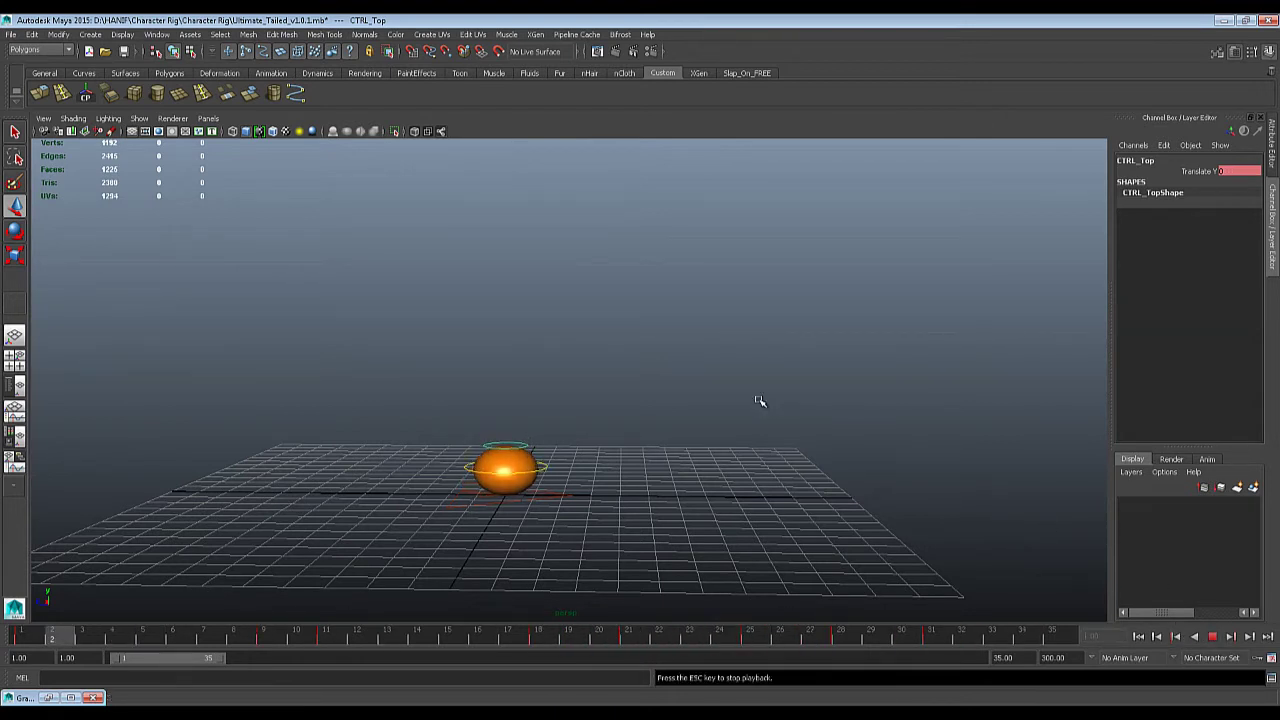
{"action": "left_click_drag", "start_coordinate": [760, 401], "coordinate": [820, 380], "text": "alt"}
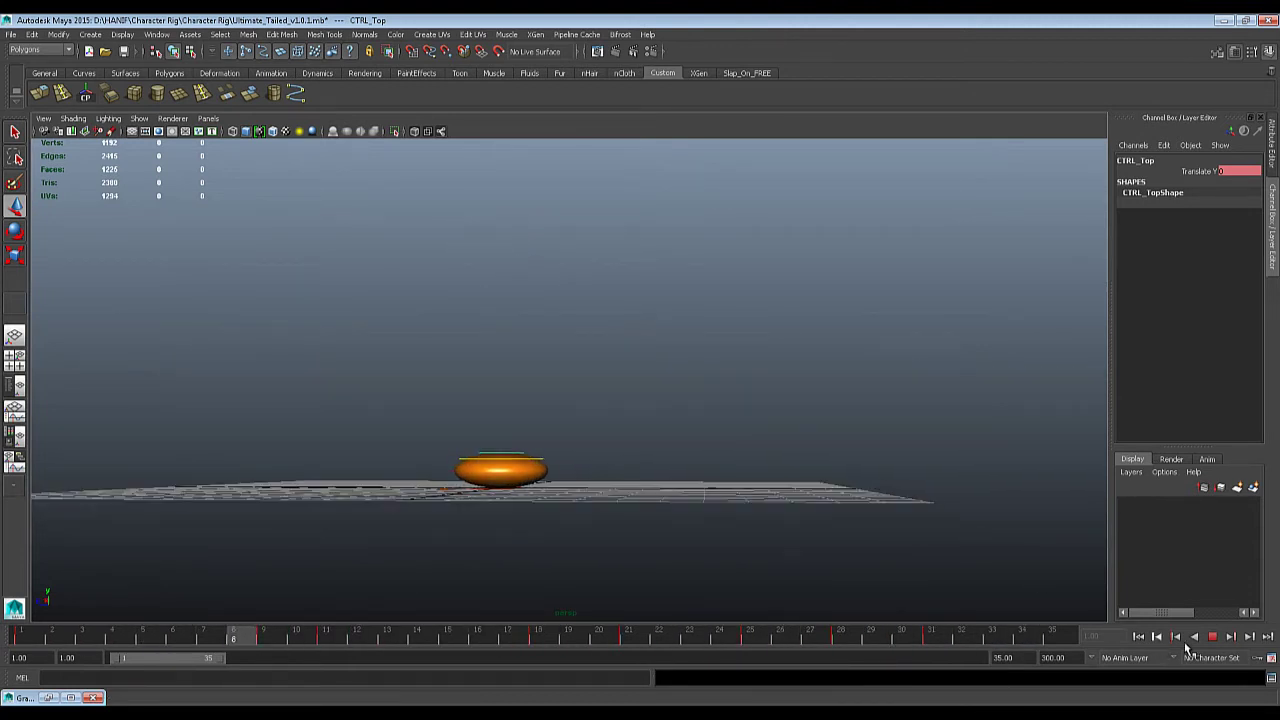
{"action": "left_click", "coordinate": [1212, 636]}
{"action": "key", "text": "alt+v"}
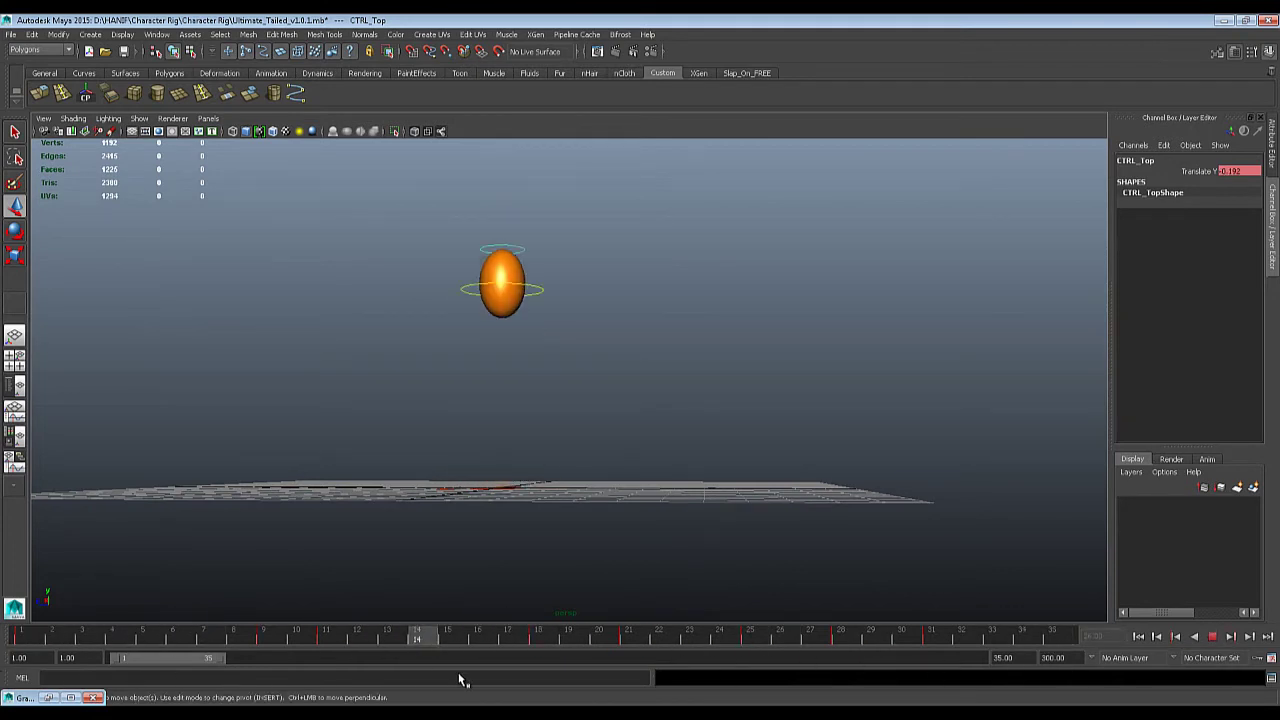
Return to frame 1, select the root control, and set its Tail attribute to On.
{"action": "left_click_drag", "start_coordinate": [440, 505], "coordinate": [500, 551], "text": "alt"}
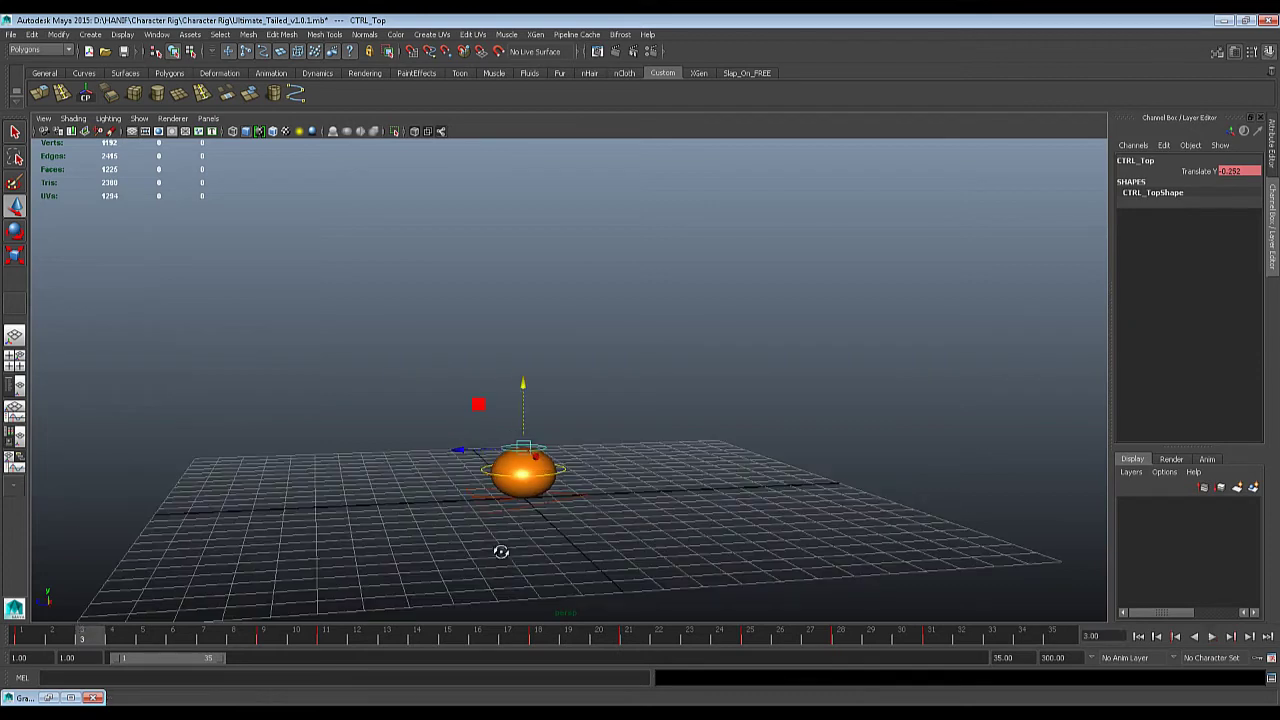
{"action": "scroll", "coordinate": [494, 560], "scroll_direction": "up", "scroll_amount": 2}
{"action": "middle_click_drag", "start_coordinate": [466, 551], "coordinate": [461, 532], "text": "alt"}
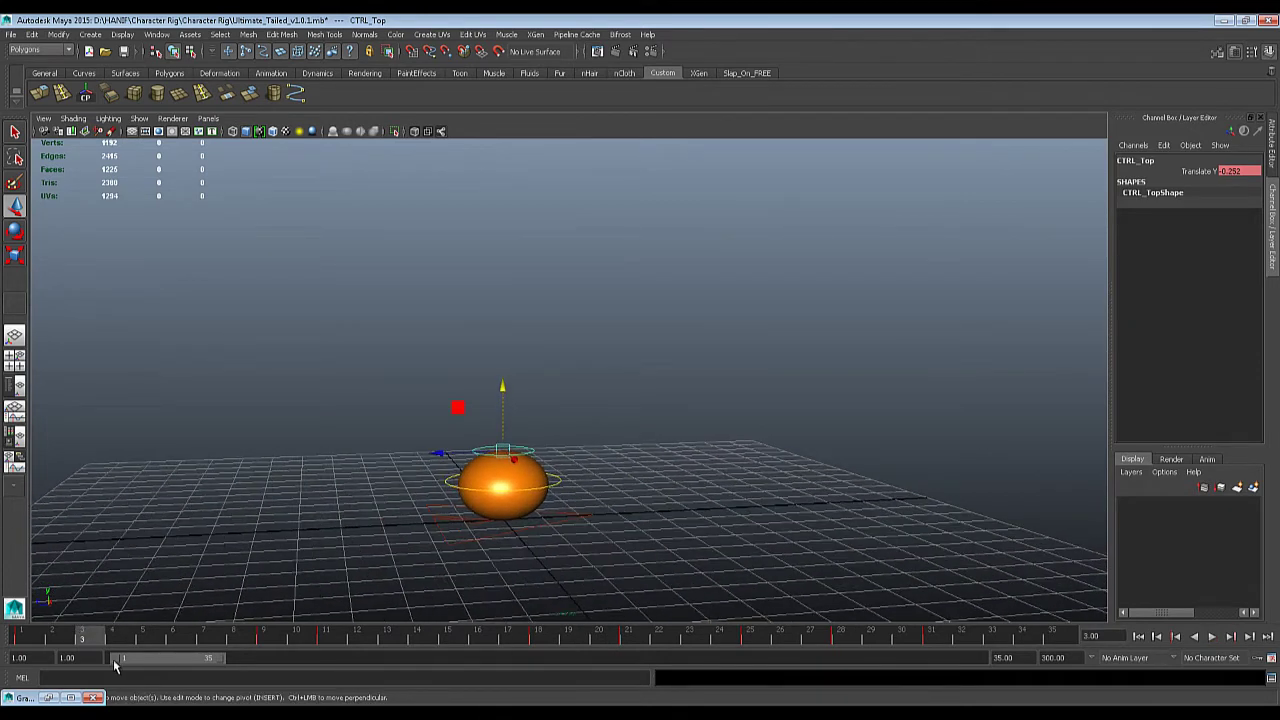
{"action": "left_click", "coordinate": [22, 638]}
{"action": "left_click", "coordinate": [579, 514]}
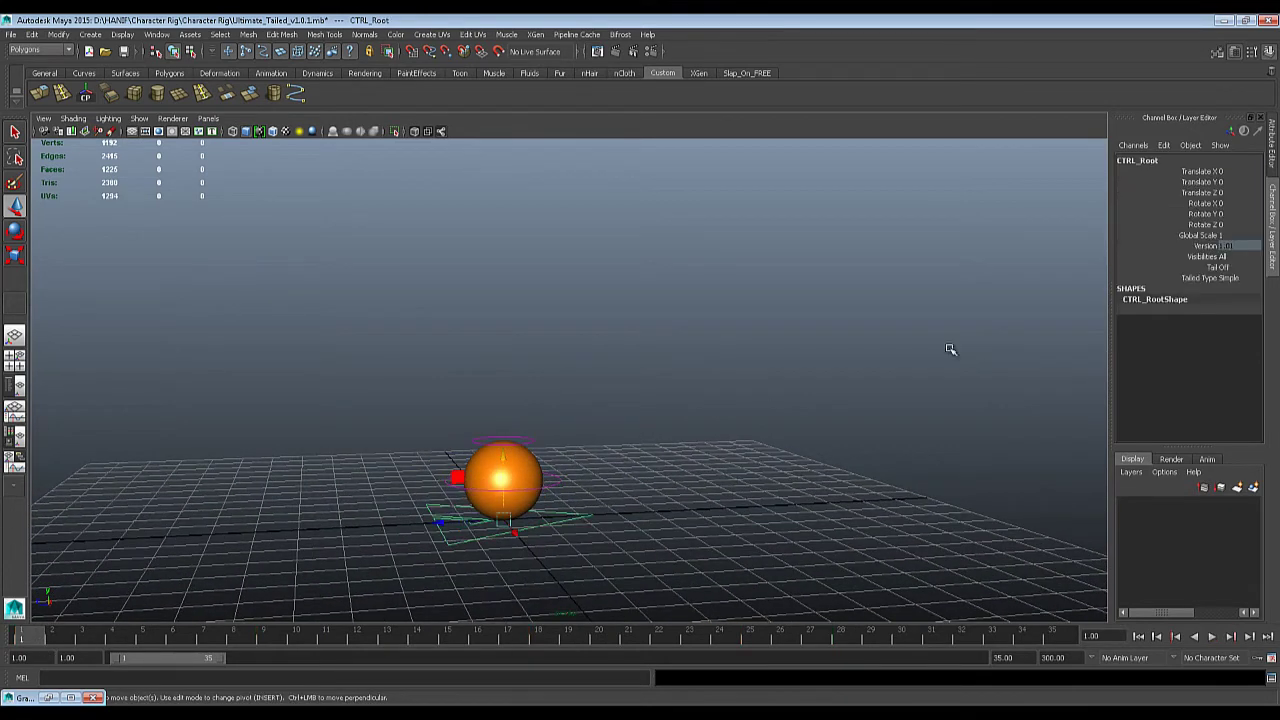
{"action": "left_click", "coordinate": [1220, 268]}
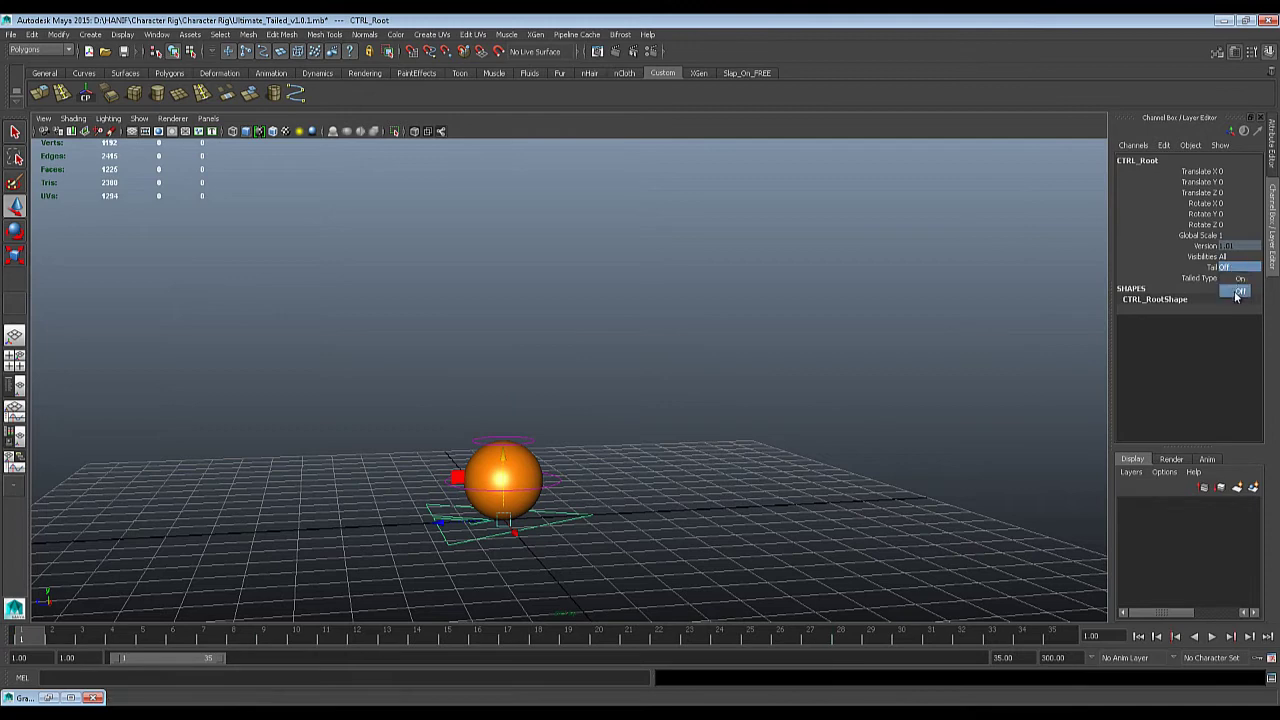
{"action": "left_click", "coordinate": [1237, 292]}
{"action": "left_click", "coordinate": [1240, 272]}
{"action": "left_click", "coordinate": [1236, 291]}
Select all four tail controls together, from the ball's side to the tip, and activate the Rotate tool.
{"action": "left_click_drag", "start_coordinate": [631, 434], "coordinate": [523, 449], "text": "alt"}
{"action": "scroll", "coordinate": [500, 474], "scroll_direction": "up", "scroll_amount": 3}
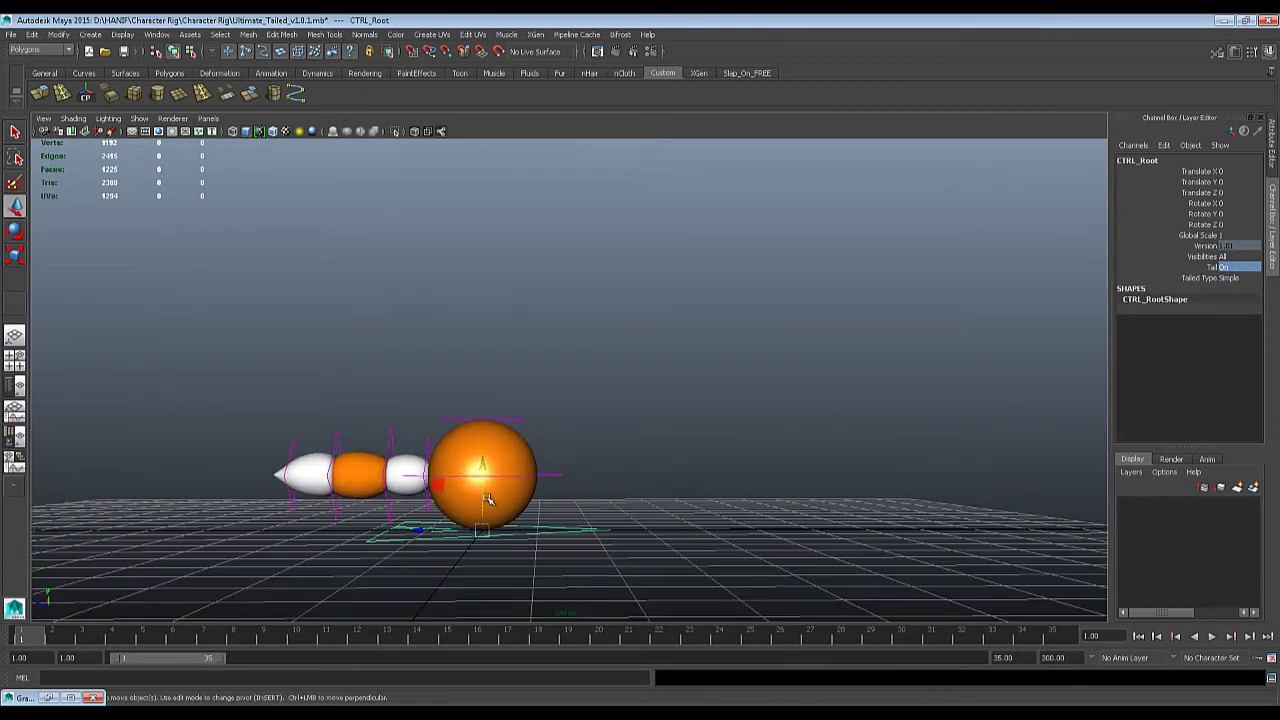
{"action": "middle_click_drag", "start_coordinate": [489, 499], "coordinate": [560, 442], "text": "alt"}
{"action": "left_click_drag", "start_coordinate": [47, 641], "coordinate": [4, 653]}
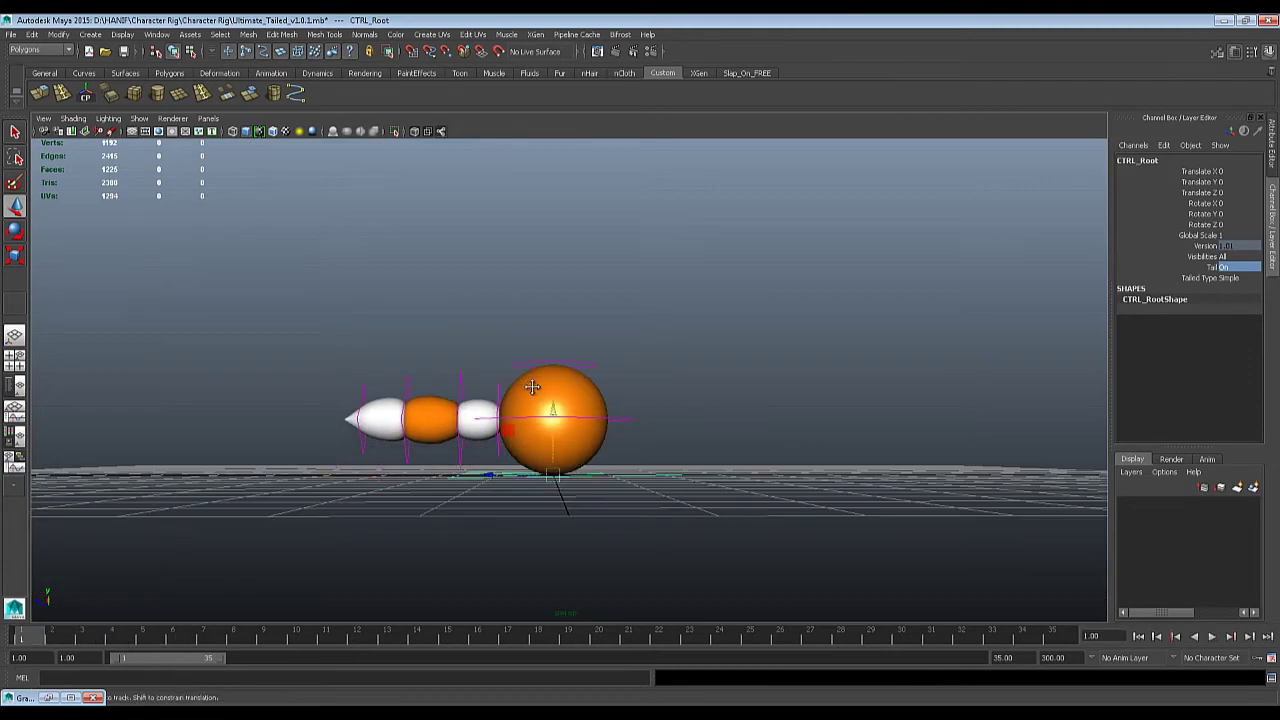
{"action": "left_click_drag", "start_coordinate": [532, 387], "coordinate": [479, 440], "text": "alt"}
{"action": "left_click_drag", "start_coordinate": [556, 443], "coordinate": [563, 446], "text": "alt"}
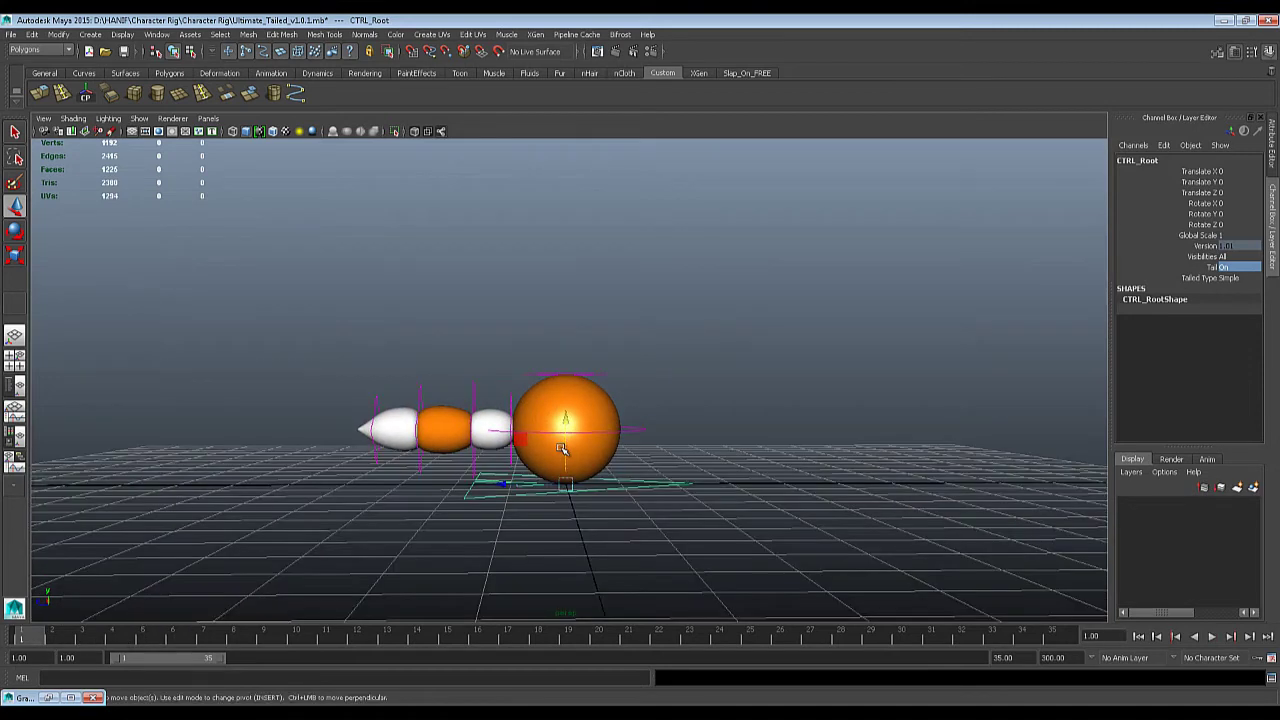
{"action": "scroll", "coordinate": [564, 446], "scroll_direction": "up", "scroll_amount": 3}
{"action": "left_click", "coordinate": [531, 376]}
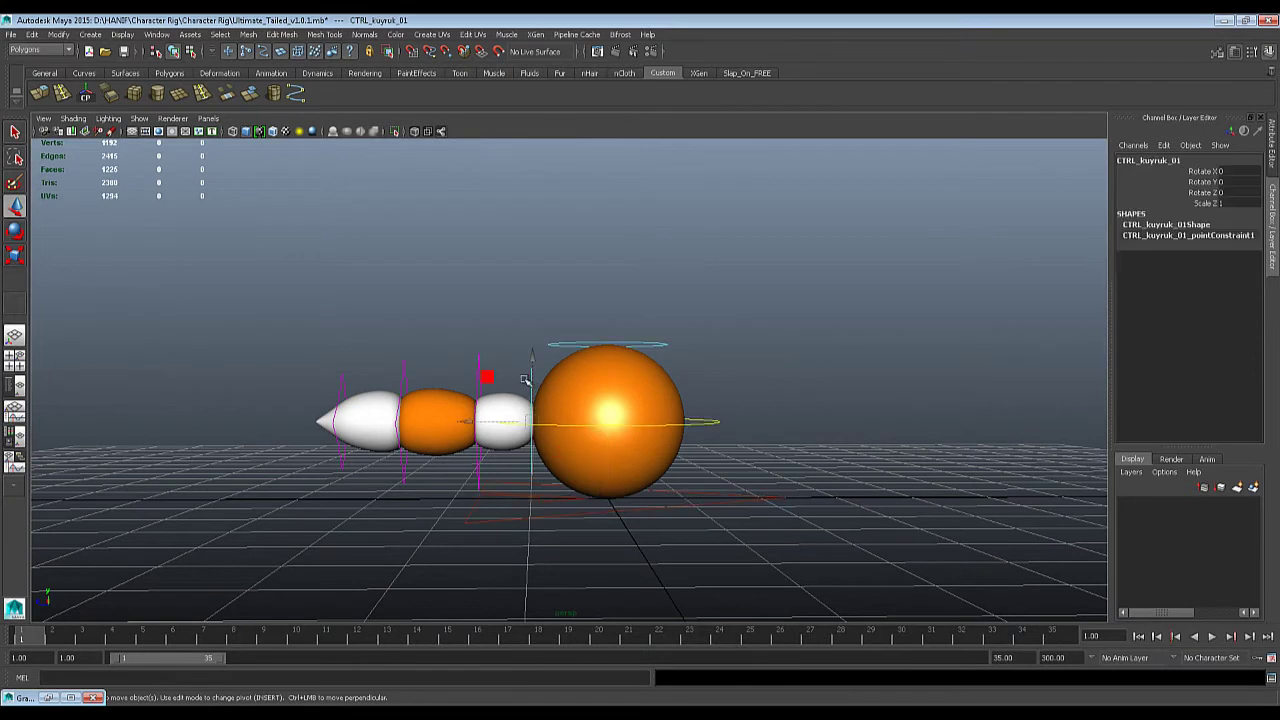
{"action": "left_click", "coordinate": [478, 368]}
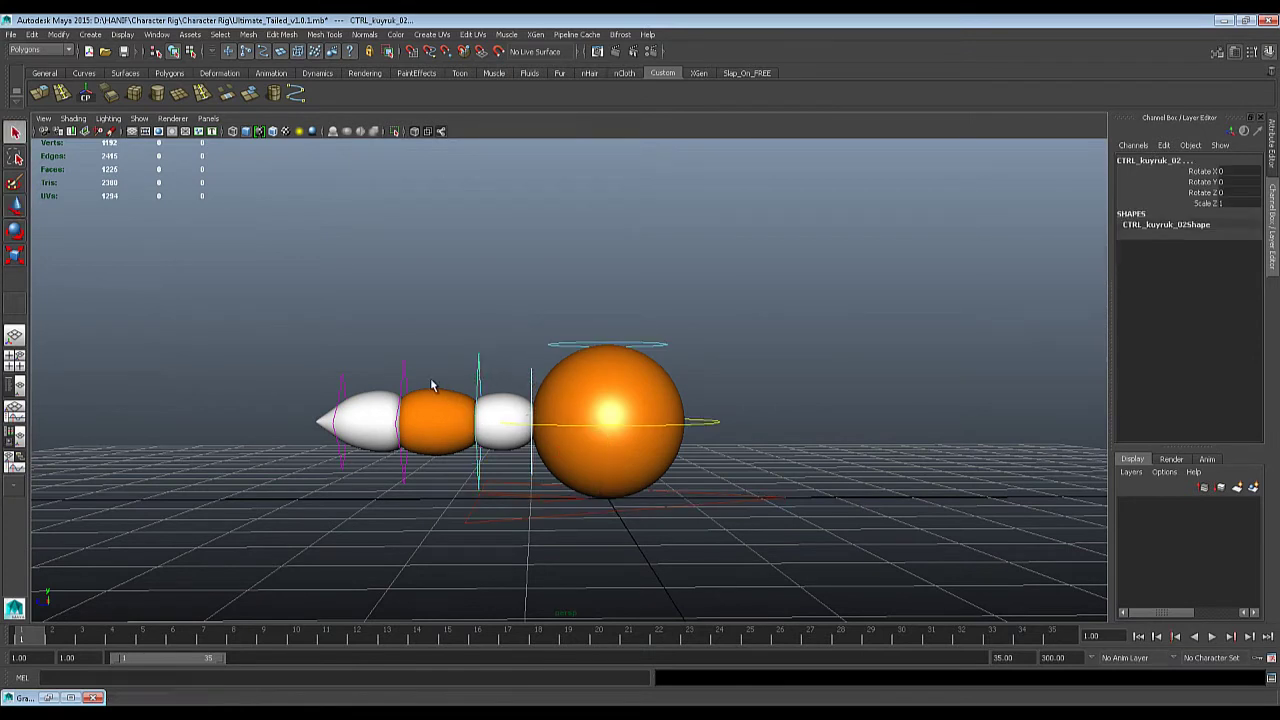
{"action": "left_click", "coordinate": [405, 372]}
{"action": "left_click", "coordinate": [345, 382]}
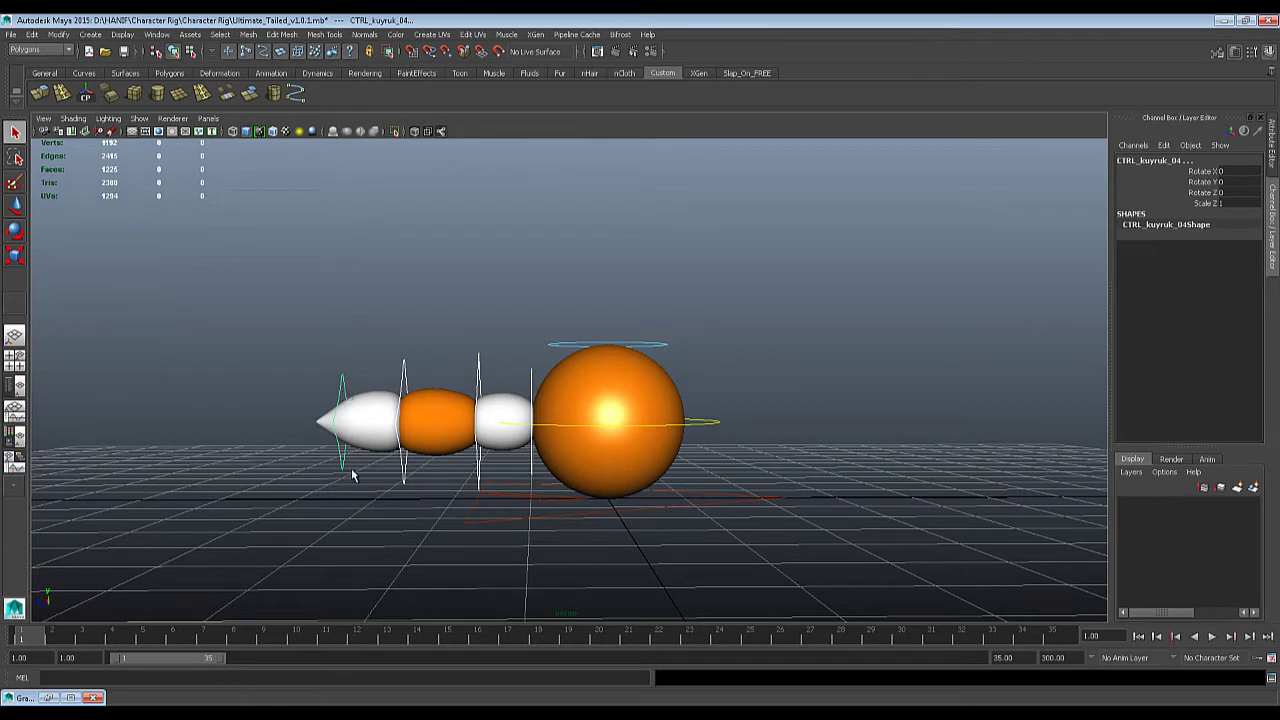
{"action": "key", "text": "e"}
{"action": "scroll", "coordinate": [416, 454], "scroll_direction": "down", "scroll_amount": 1}
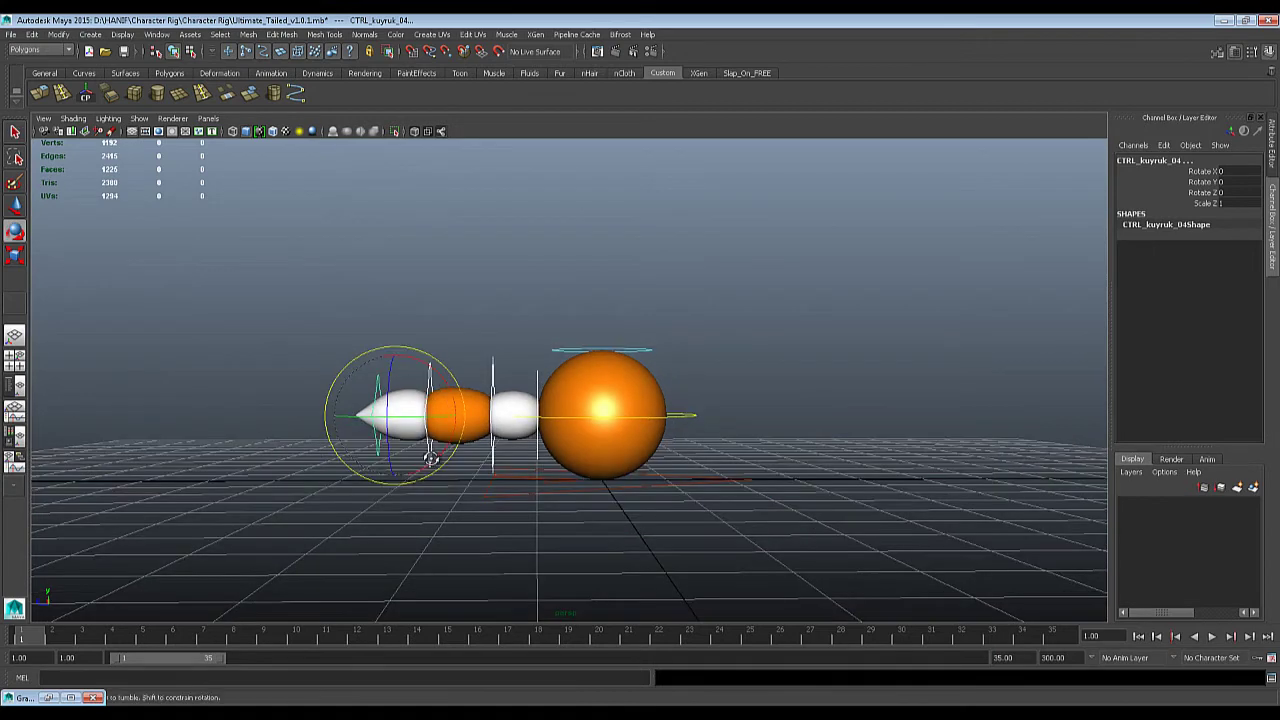
{"action": "left_click_drag", "start_coordinate": [428, 453], "coordinate": [466, 471], "text": "alt"}
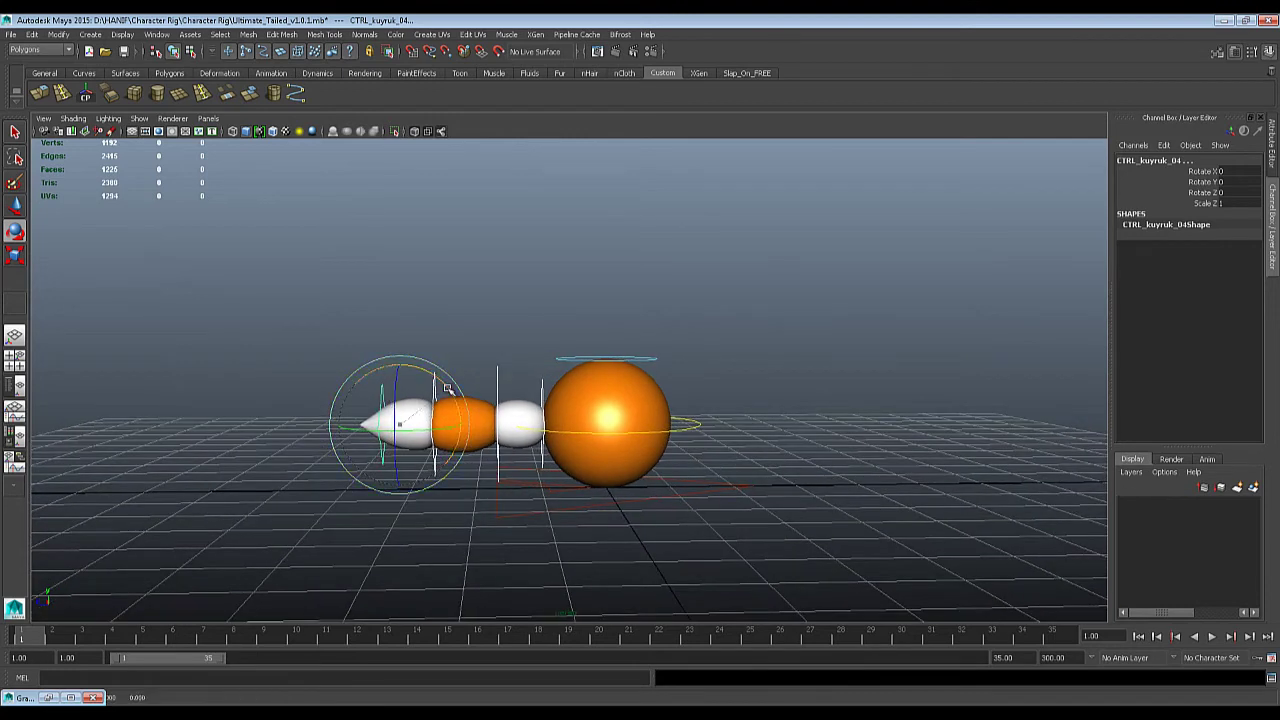
{"action": "left_click_drag", "start_coordinate": [460, 395], "coordinate": [437, 385]}
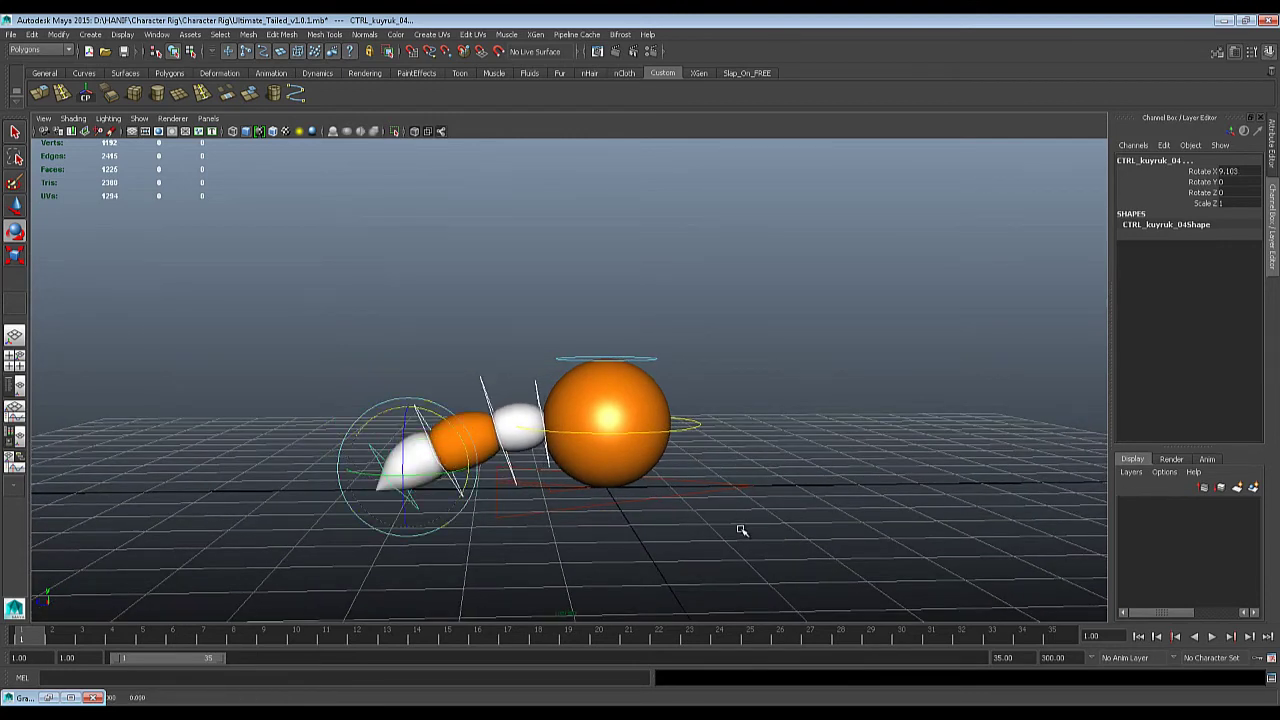
{"action": "left_click_drag", "start_coordinate": [740, 528], "coordinate": [729, 514], "text": "alt"}
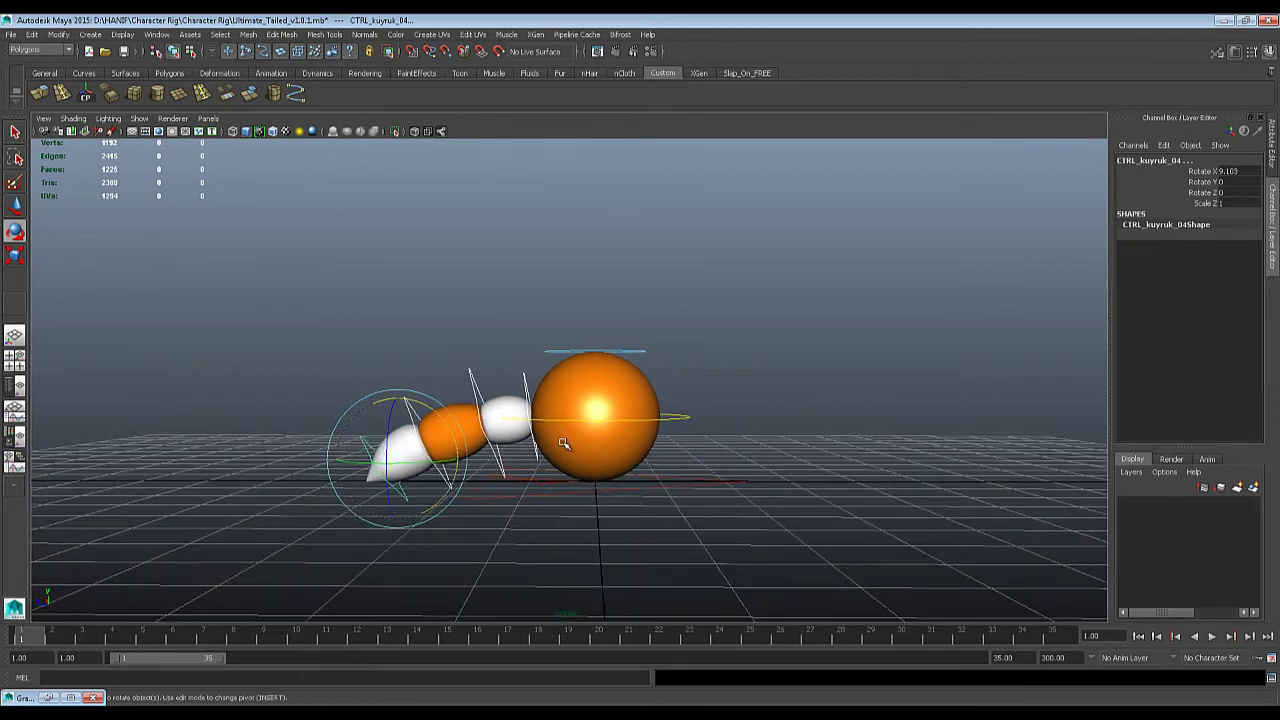
{"action": "key", "text": "ctrl+z"}
At frame 1, bend the tail slightly downward by rotating its controls to Rotate X about 7.6 and key the pose.
{"action": "left_click_drag", "start_coordinate": [600, 494], "coordinate": [603, 496], "text": "alt"}
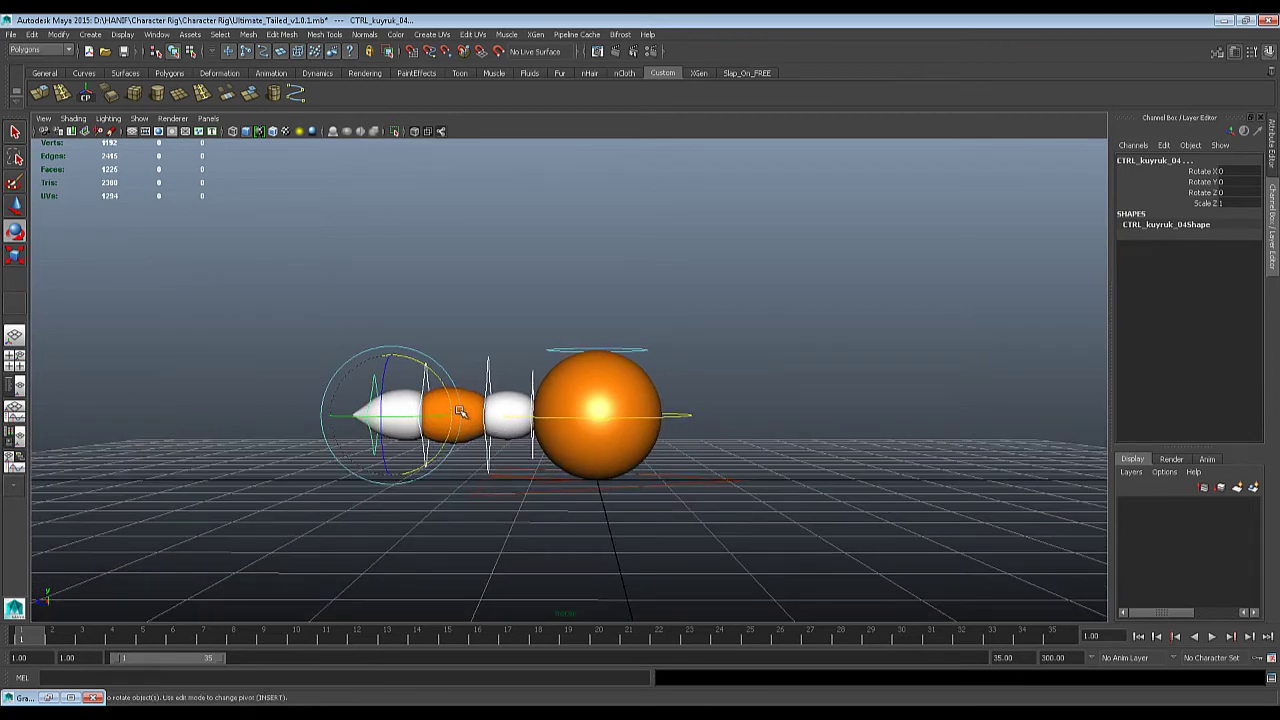
{"action": "left_click_drag", "start_coordinate": [443, 386], "coordinate": [435, 380]}
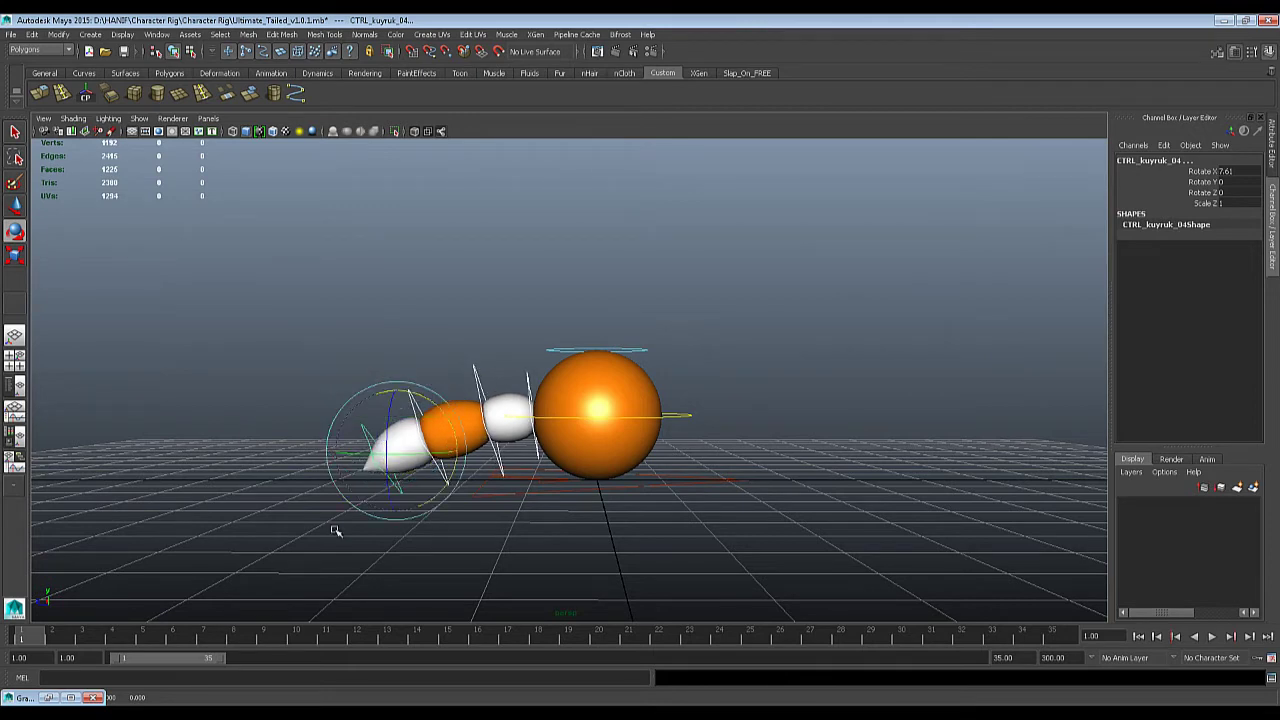
{"action": "key", "text": "s"}
{"action": "scroll", "coordinate": [229, 472], "scroll_direction": "down", "scroll_amount": 2}
{"action": "left_click_drag", "start_coordinate": [229, 472], "coordinate": [223, 480], "text": "alt"}
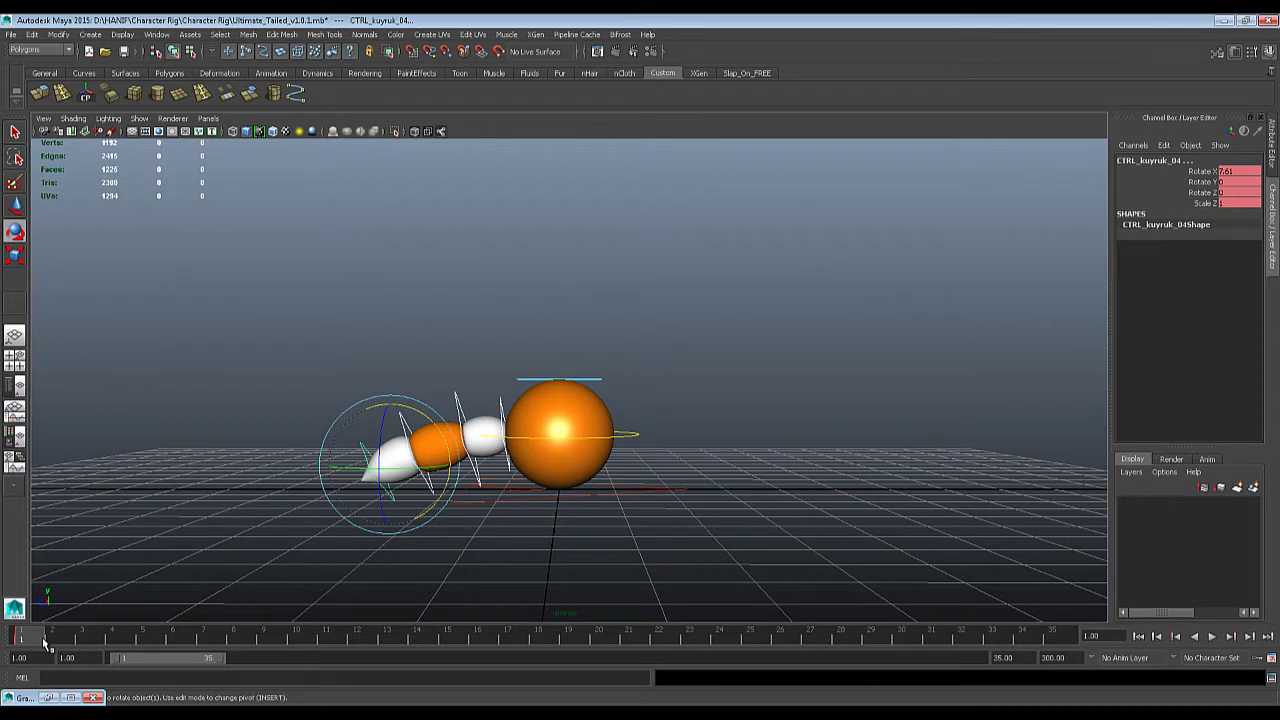
At frame 9, curl the tail up over the squashed ball with Rotate X about -55.9 and key it.
{"action": "key", "text": "alt+v"}
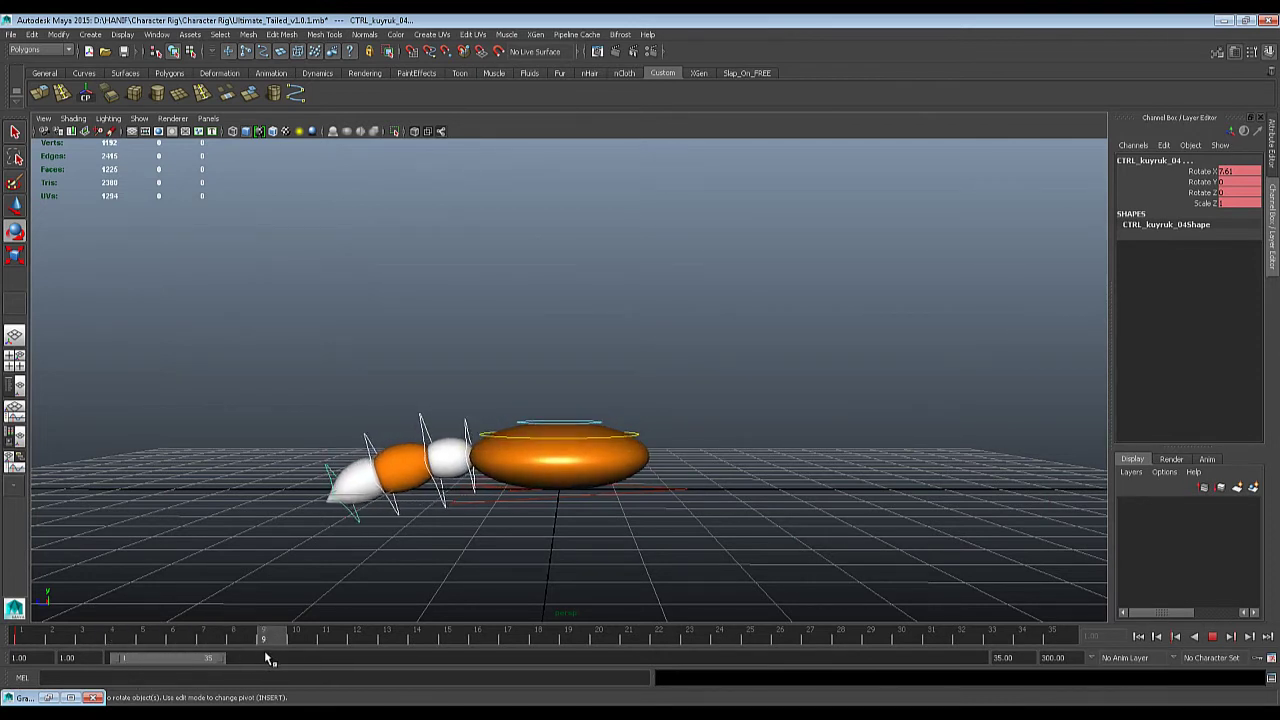
{"action": "mouse_move", "coordinate": [21, 651]}
{"action": "left_mouse_down"}
{"action": "mouse_move", "coordinate": [261, 640]}
{"action": "mouse_move", "coordinate": [22, 647]}
{"action": "left_mouse_up"}
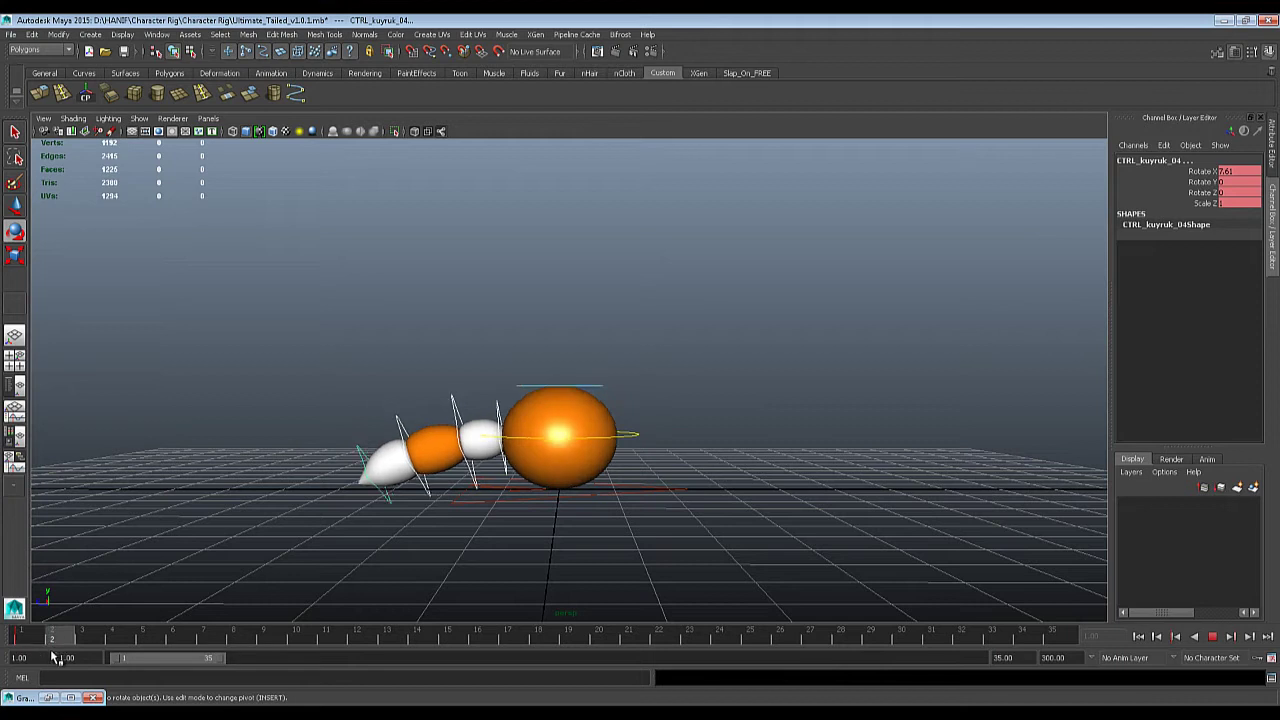
{"action": "mouse_move", "coordinate": [60, 649]}
{"action": "left_mouse_down"}
{"action": "mouse_move", "coordinate": [215, 648]}
{"action": "mouse_move", "coordinate": [40, 648]}
{"action": "mouse_move", "coordinate": [273, 655]}
{"action": "left_mouse_up"}
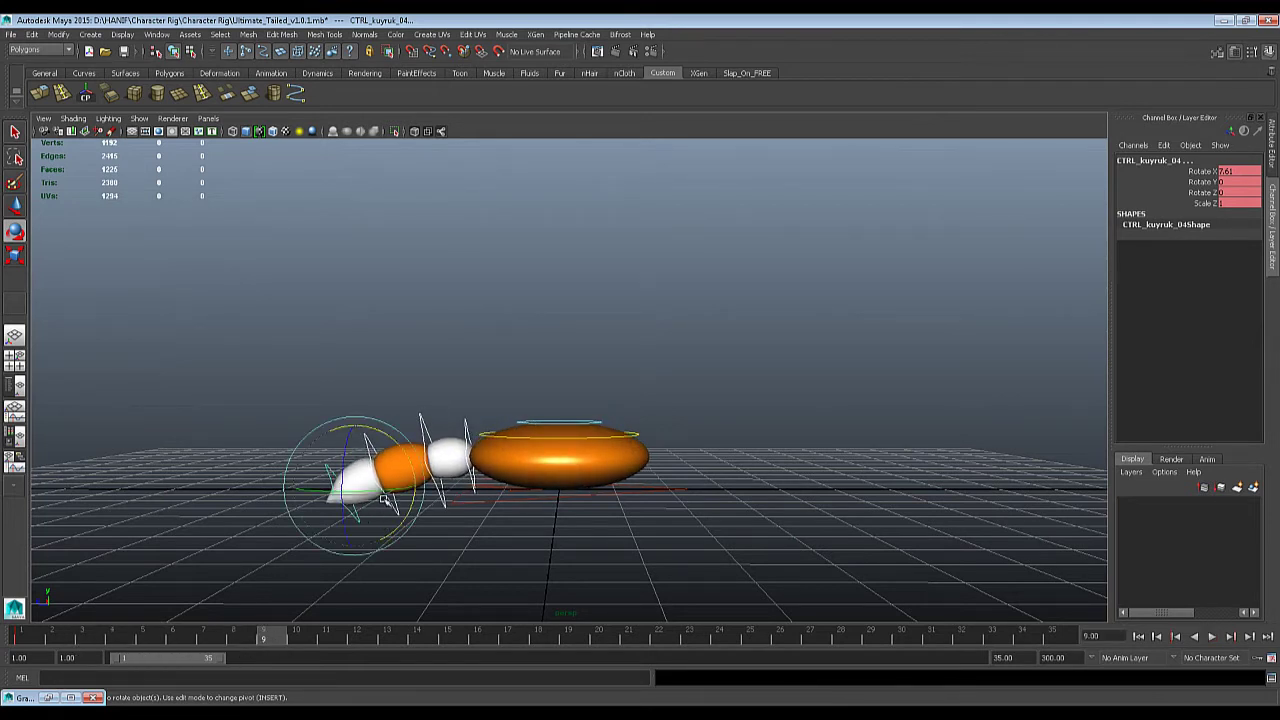
{"action": "left_click_drag", "start_coordinate": [394, 442], "coordinate": [490, 508]}
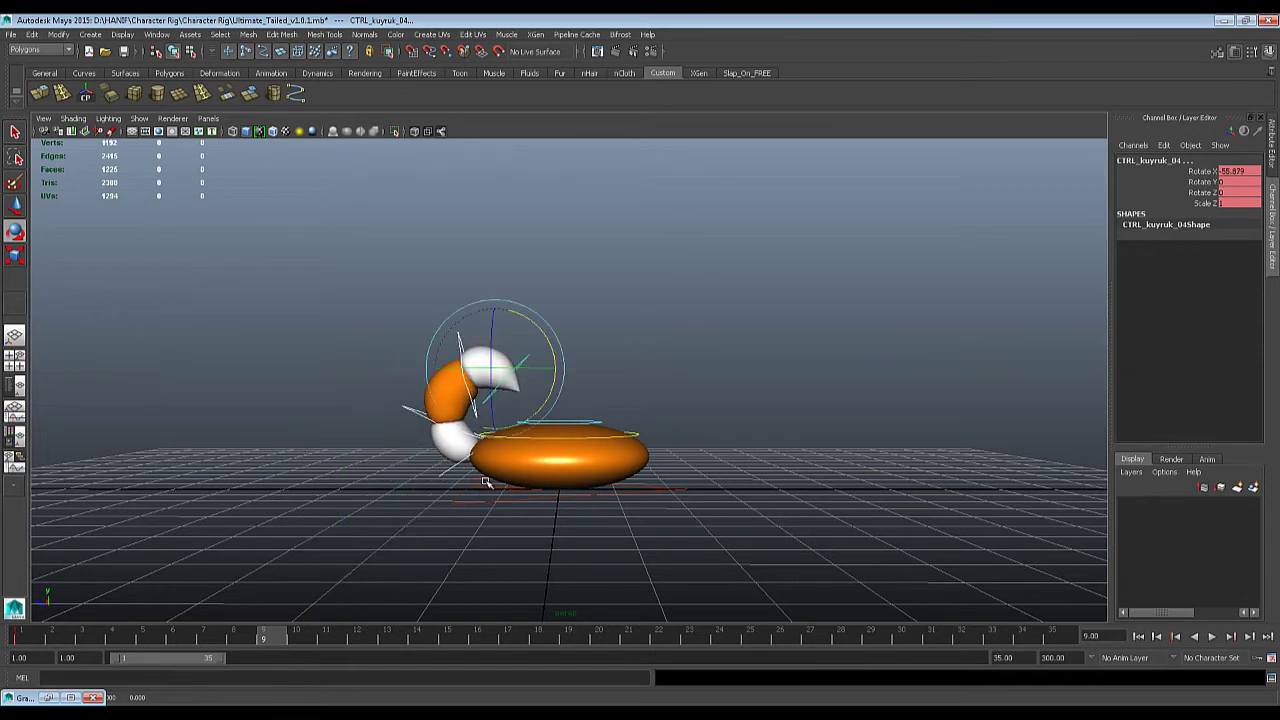
{"action": "key", "text": "alt+v"}
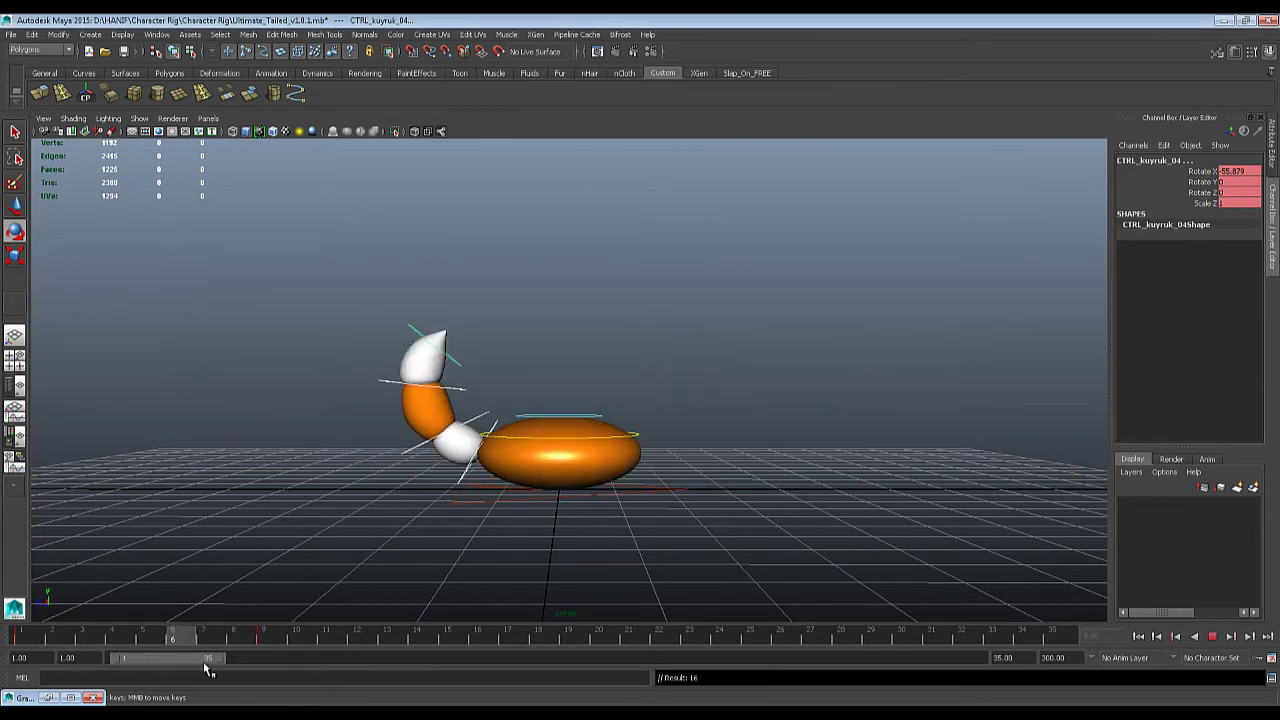
{"action": "key", "text": "alt+v"}
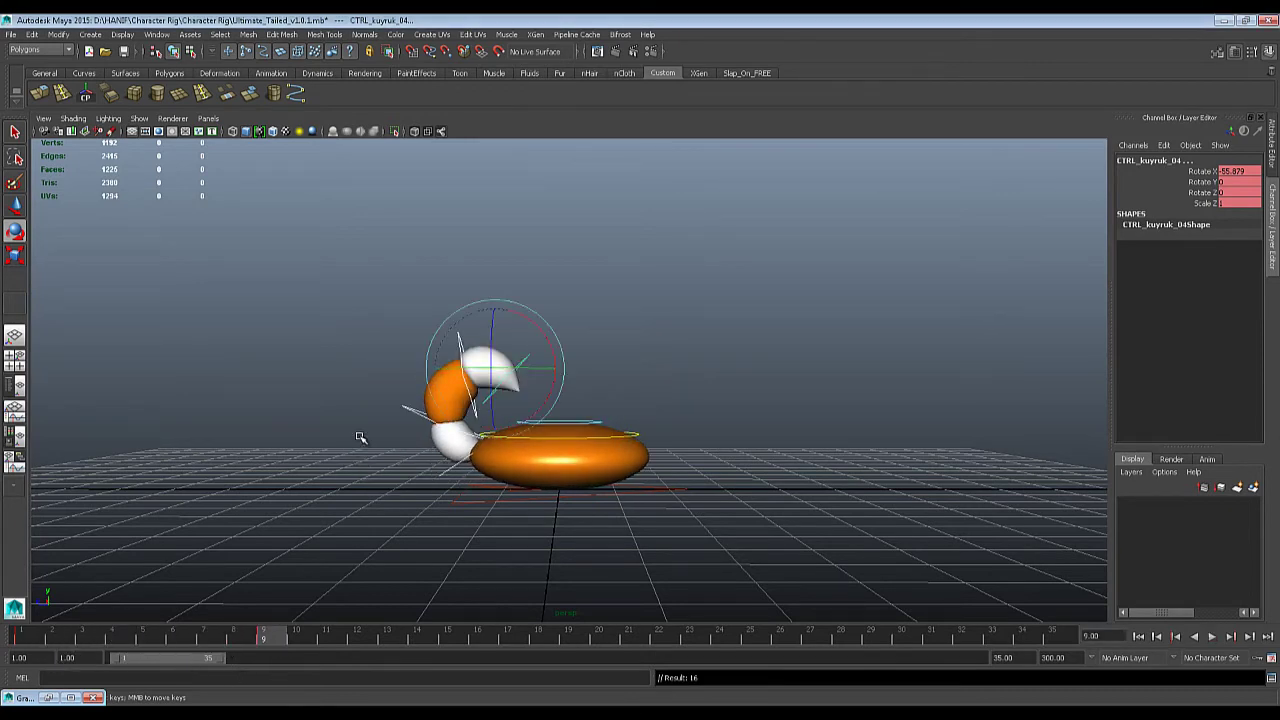
Go to frame 18 at the top of the bounce and reselect all four tail controls.
{"action": "left_click_drag", "start_coordinate": [361, 438], "coordinate": [257, 561], "text": "alt"}
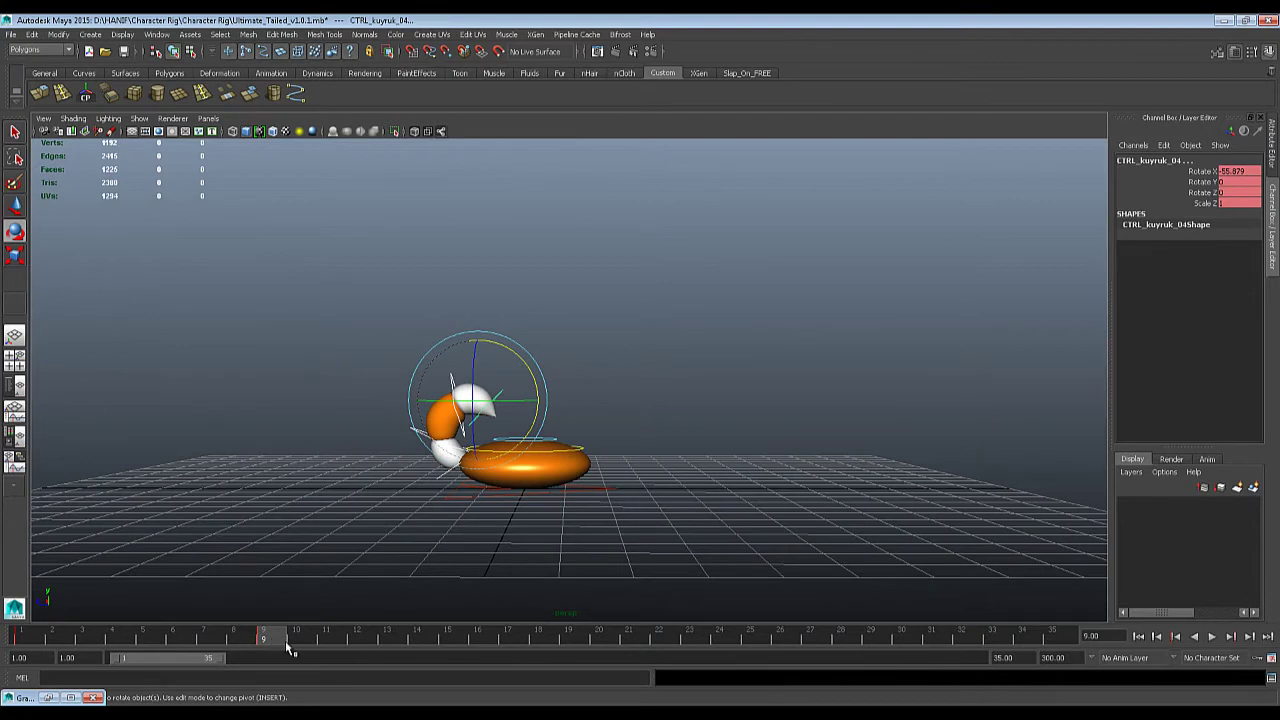
{"action": "left_click_drag", "start_coordinate": [287, 648], "coordinate": [416, 640]}
{"action": "left_click_drag", "start_coordinate": [580, 409], "coordinate": [580, 297], "text": "alt"}
{"action": "left_click", "coordinate": [573, 298]}
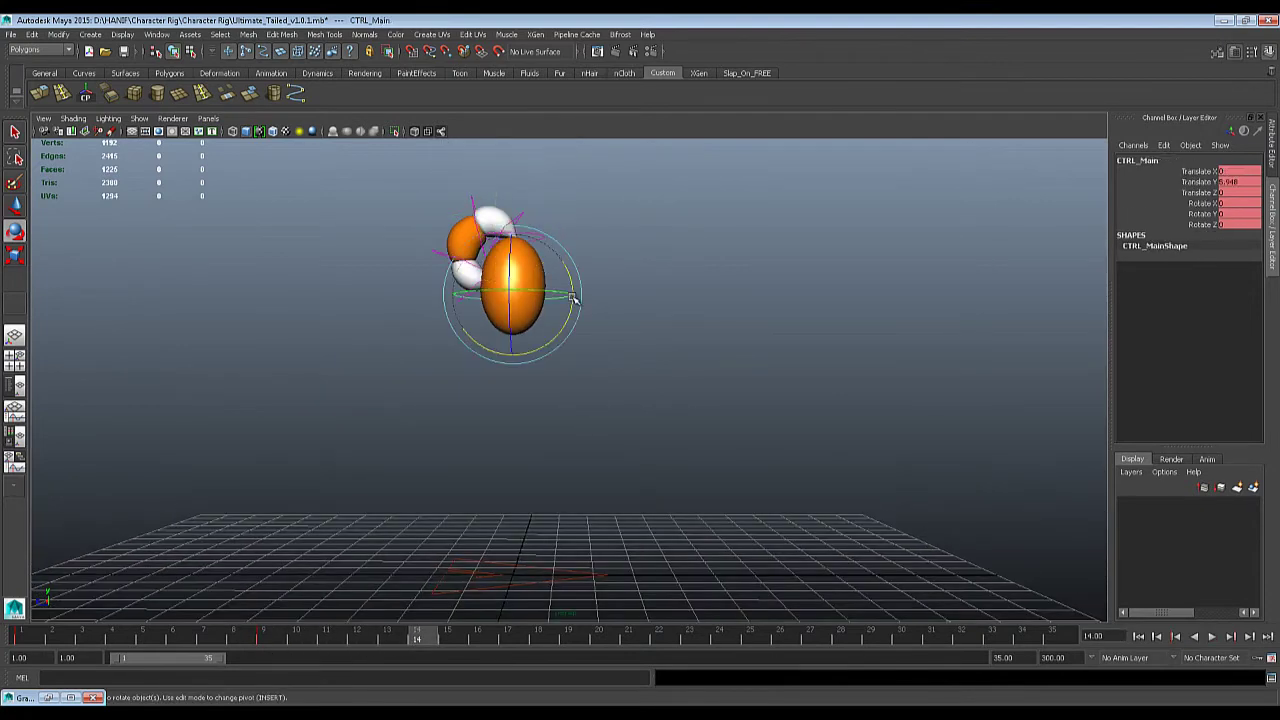
{"action": "left_click_drag", "start_coordinate": [470, 637], "coordinate": [536, 655]}
{"action": "middle_click_drag", "start_coordinate": [562, 326], "coordinate": [595, 444], "text": "alt"}
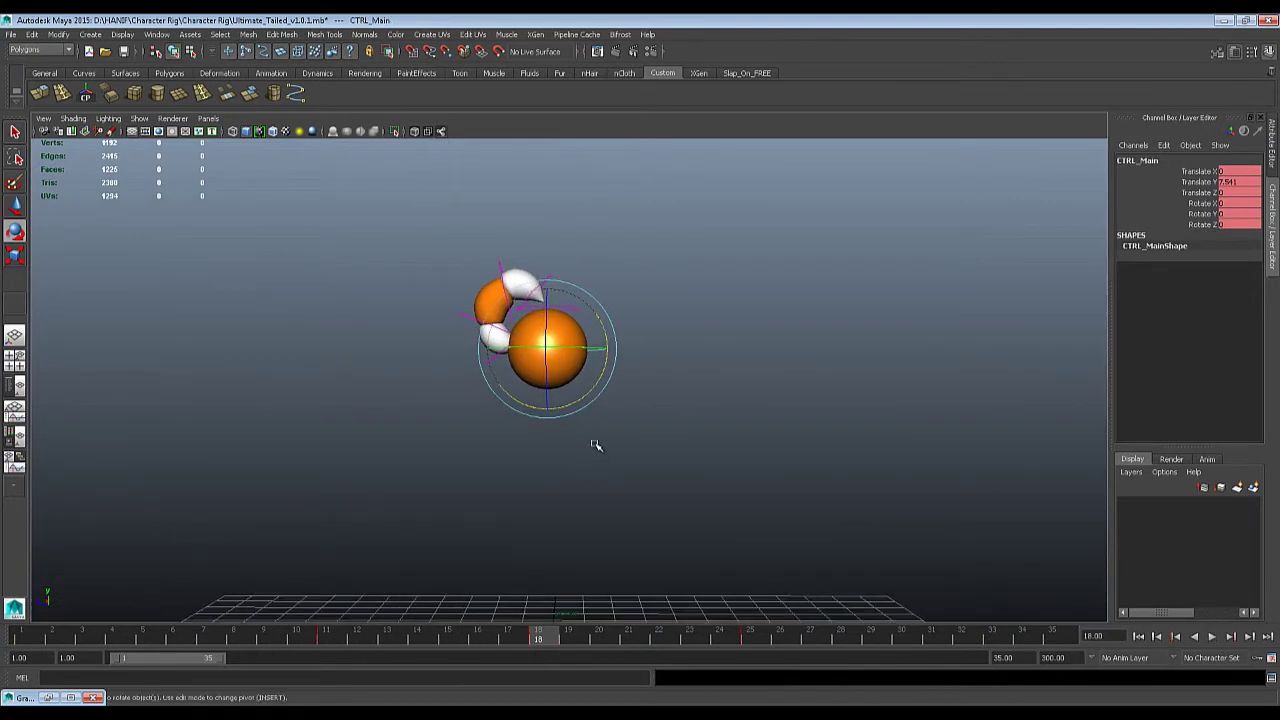
{"action": "key", "text": "q"}
{"action": "left_click", "coordinate": [546, 287]}
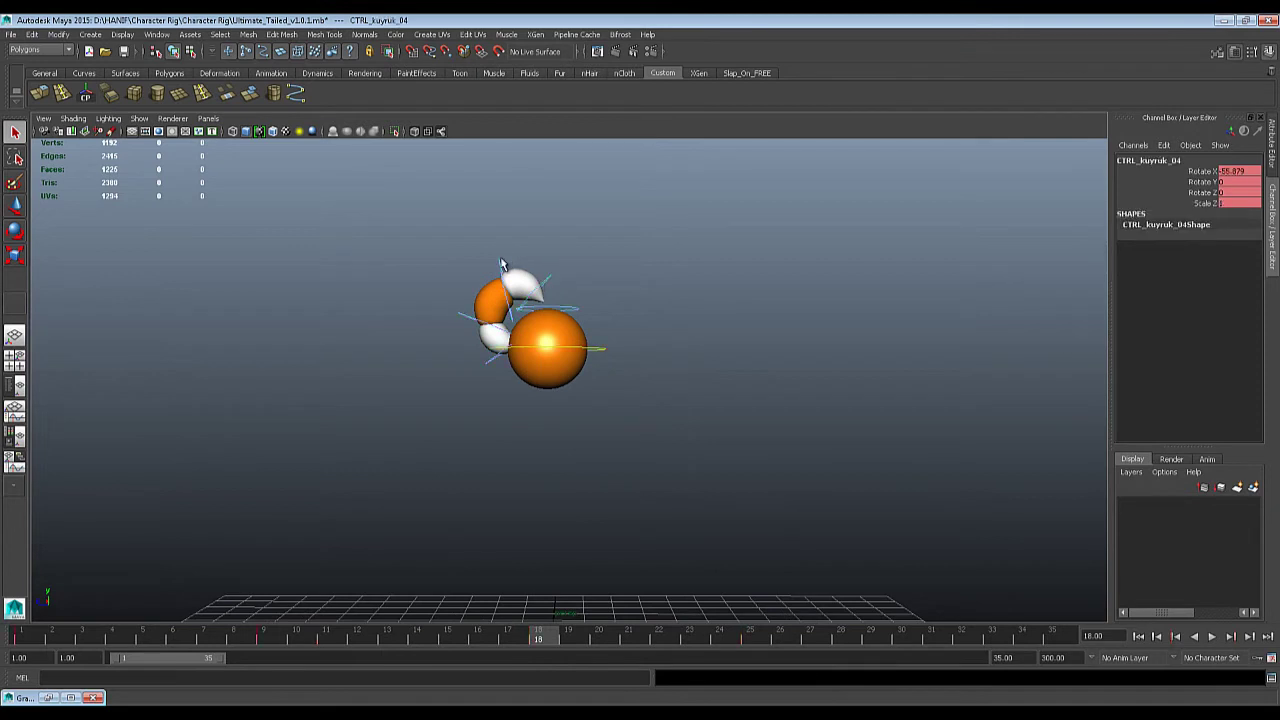
{"action": "left_click", "coordinate": [465, 318]}
{"action": "left_click_drag", "start_coordinate": [514, 421], "coordinate": [550, 284], "text": "alt"}
Curl the tail down beneath the ball at frame 18 with Rotate X about 54 and key the pose.
{"action": "key", "text": "e"}
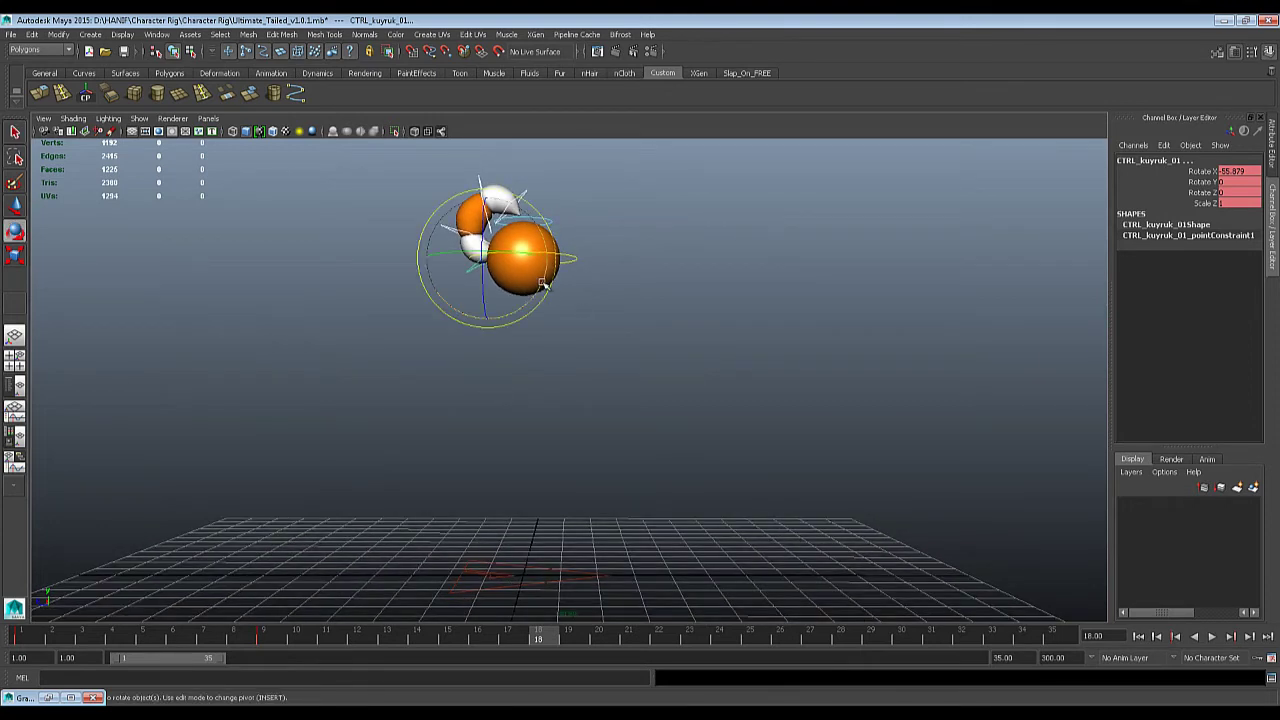
{"action": "left_click_drag", "start_coordinate": [602, 348], "coordinate": [614, 349], "text": "alt"}
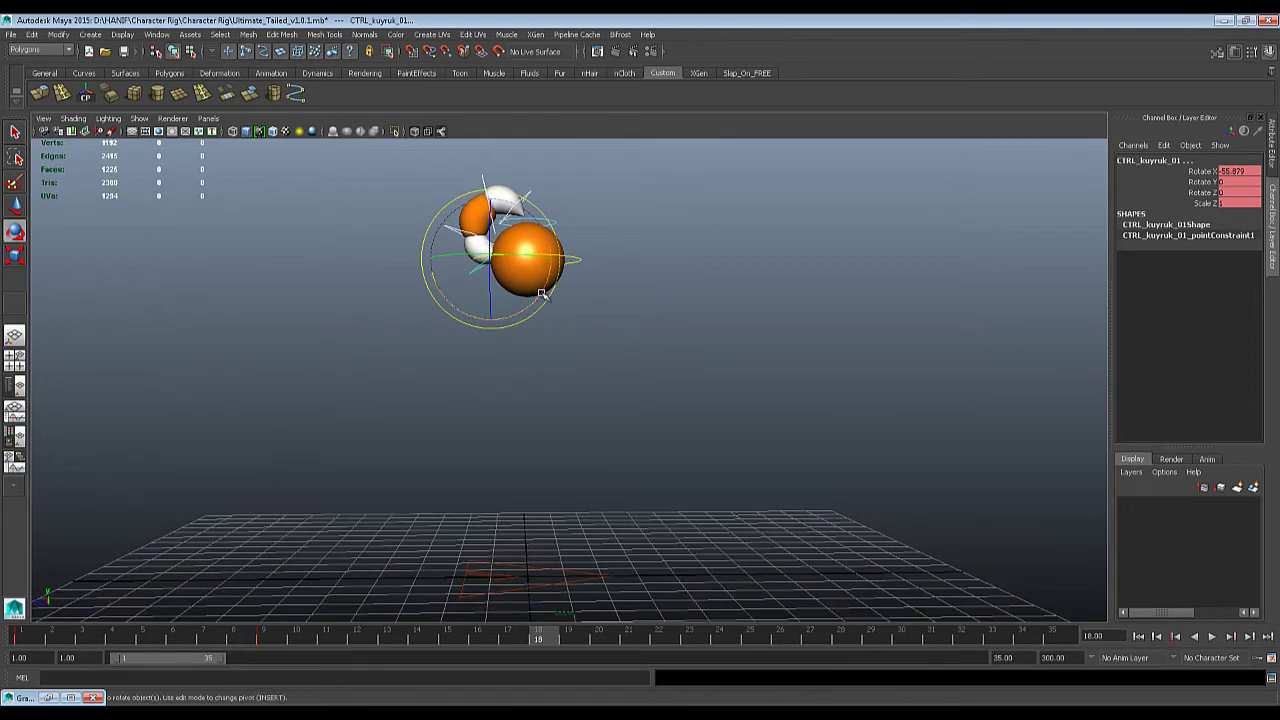
{"action": "left_click_drag", "start_coordinate": [541, 294], "coordinate": [501, 212]}
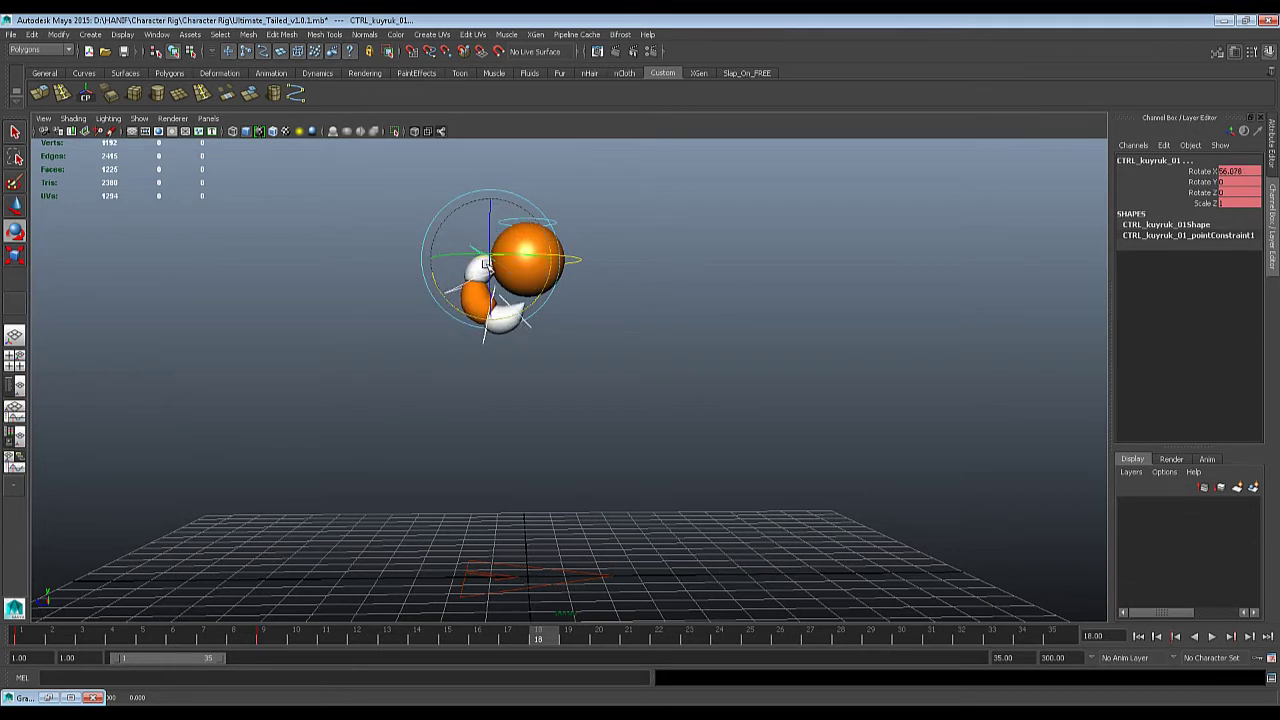
{"action": "key", "text": "s"}
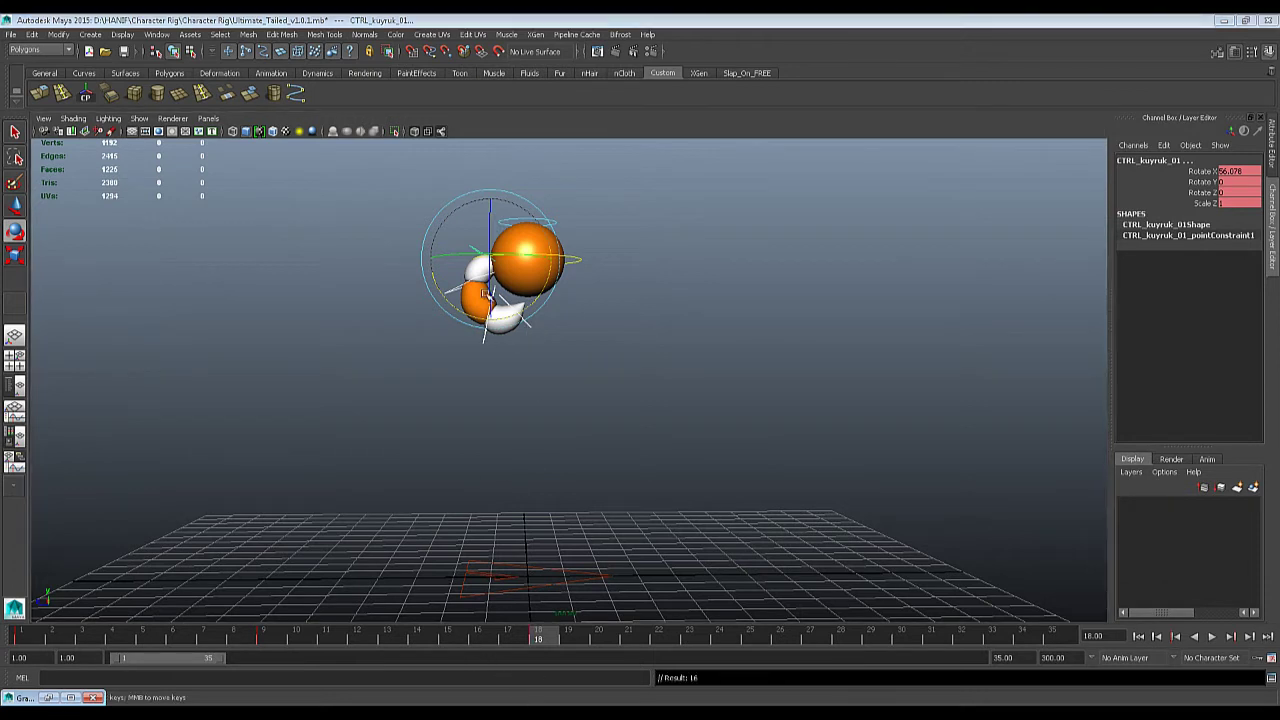
{"action": "left_click_drag", "start_coordinate": [555, 268], "coordinate": [546, 297]}
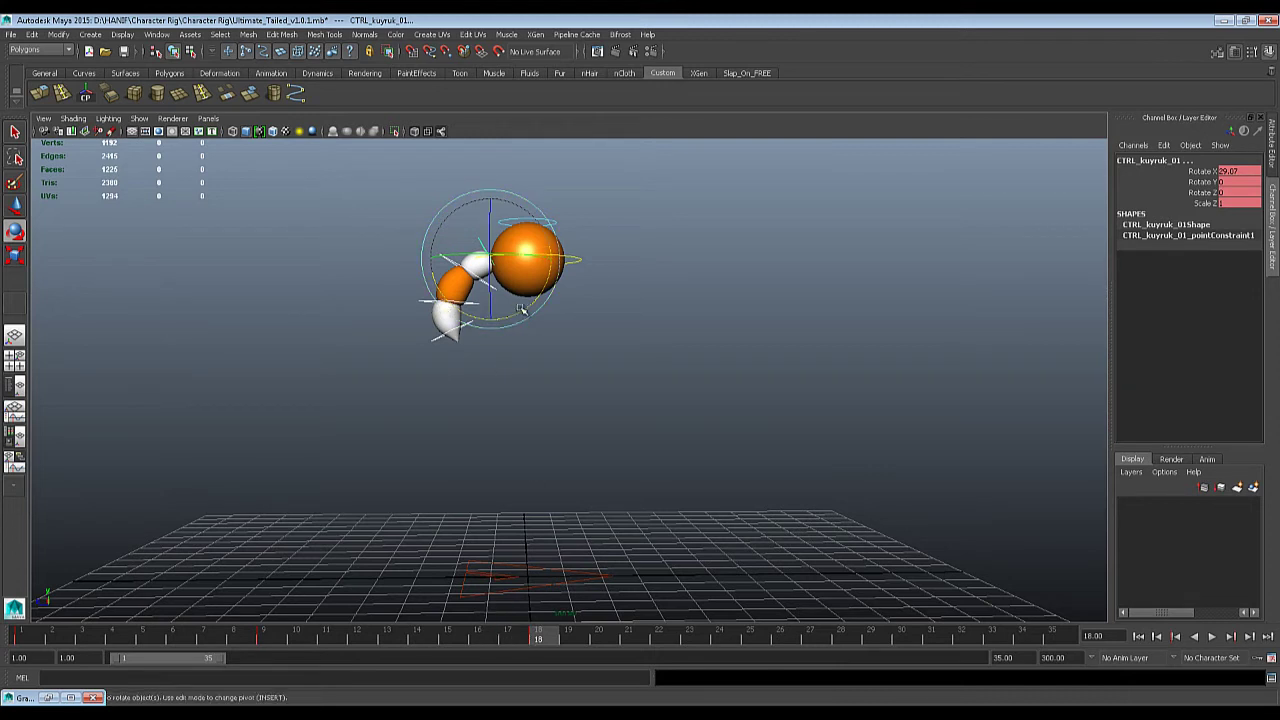
{"action": "left_click_drag", "start_coordinate": [521, 309], "coordinate": [551, 300]}
{"action": "mouse_move", "coordinate": [430, 632]}
{"action": "left_mouse_down"}
{"action": "mouse_move", "coordinate": [386, 634]}
{"action": "mouse_move", "coordinate": [458, 655]}
{"action": "mouse_move", "coordinate": [539, 656]}
{"action": "left_mouse_up"}
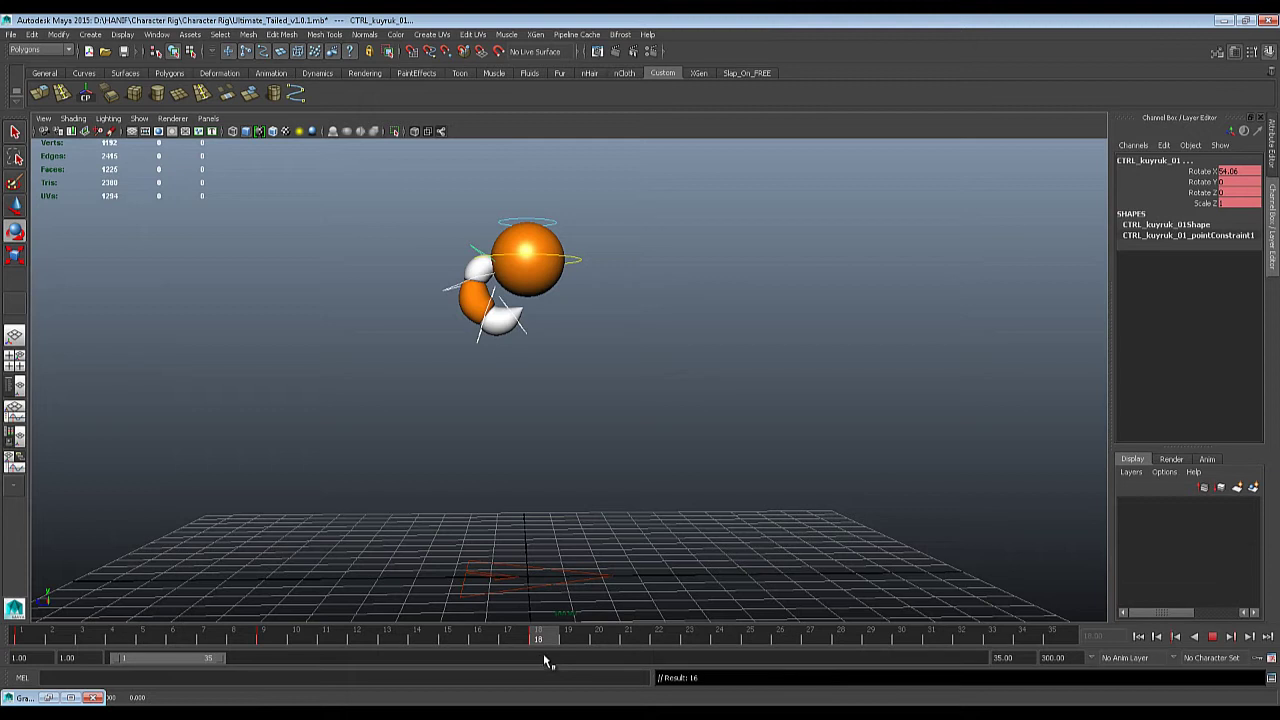
At frame 25, curl the tail up above the landing ball with Rotate X about -55 and key it.
{"action": "left_click_drag", "start_coordinate": [549, 652], "coordinate": [754, 645]}
{"action": "right_click_drag", "start_coordinate": [498, 414], "coordinate": [690, 475], "text": "alt"}
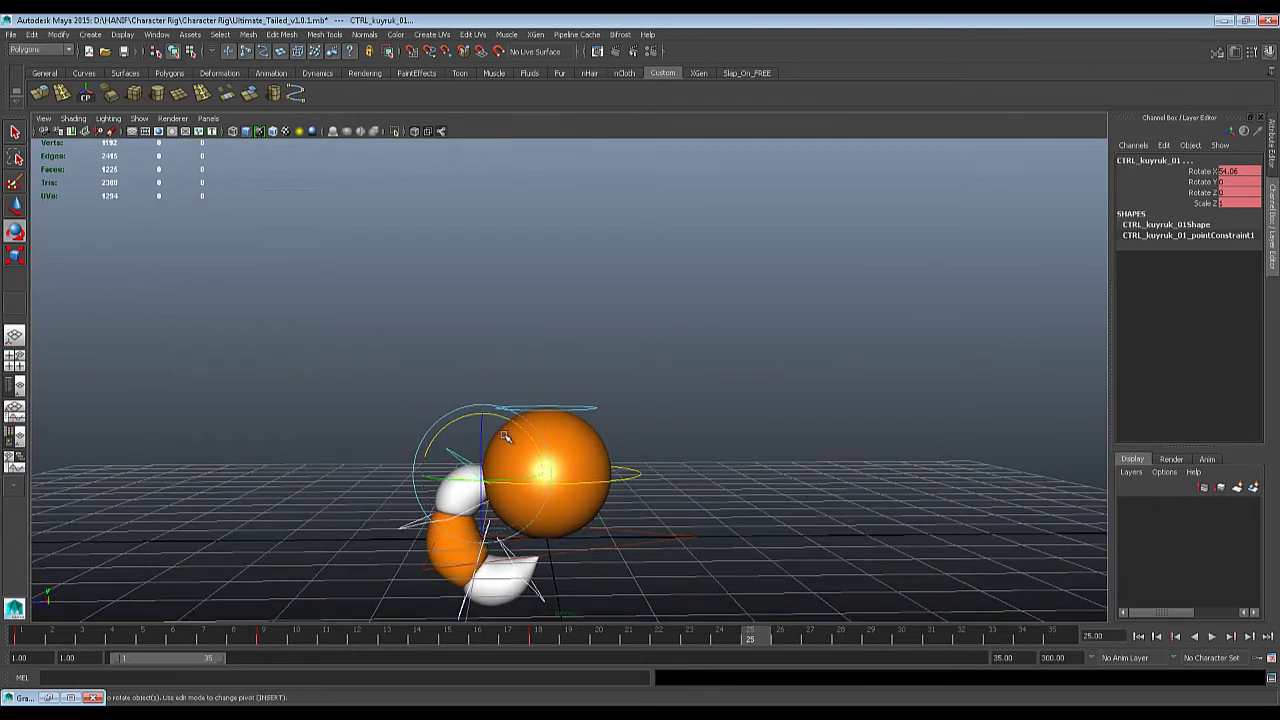
{"action": "left_click_drag", "start_coordinate": [505, 417], "coordinate": [541, 514]}
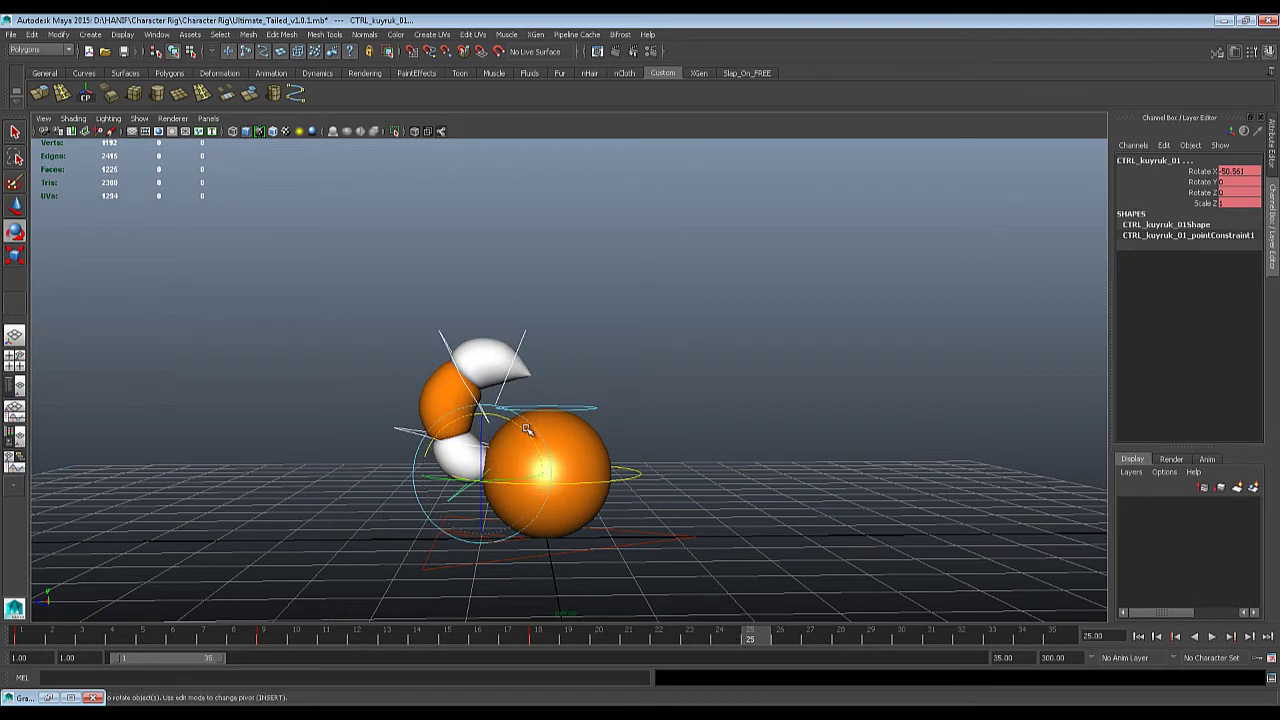
{"action": "left_click_drag", "start_coordinate": [520, 428], "coordinate": [528, 430]}
At frame 31, settle the tail slightly downward with Rotate X about 9.9 and key the pose.
{"action": "left_click_drag", "start_coordinate": [630, 636], "coordinate": [934, 648]}
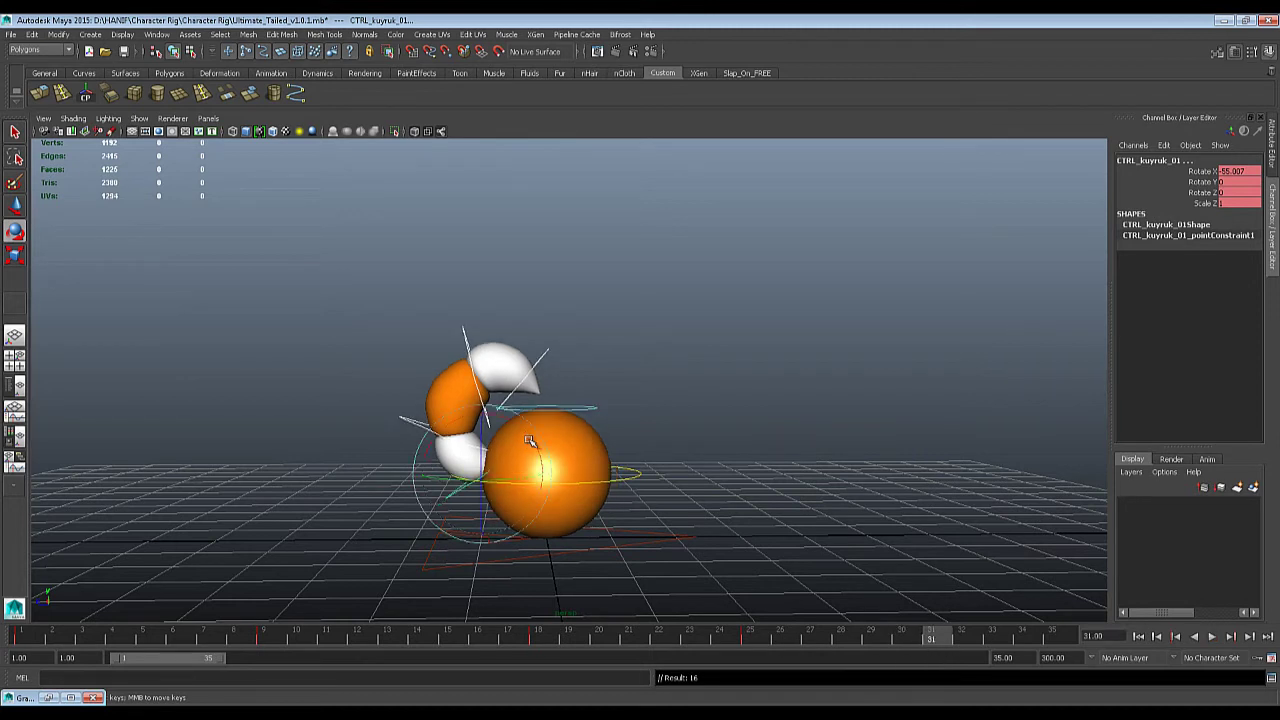
{"action": "left_click_drag", "start_coordinate": [530, 441], "coordinate": [470, 412]}
{"action": "scroll", "coordinate": [470, 412], "scroll_direction": "down", "scroll_amount": 3}
{"action": "key", "text": "s"}
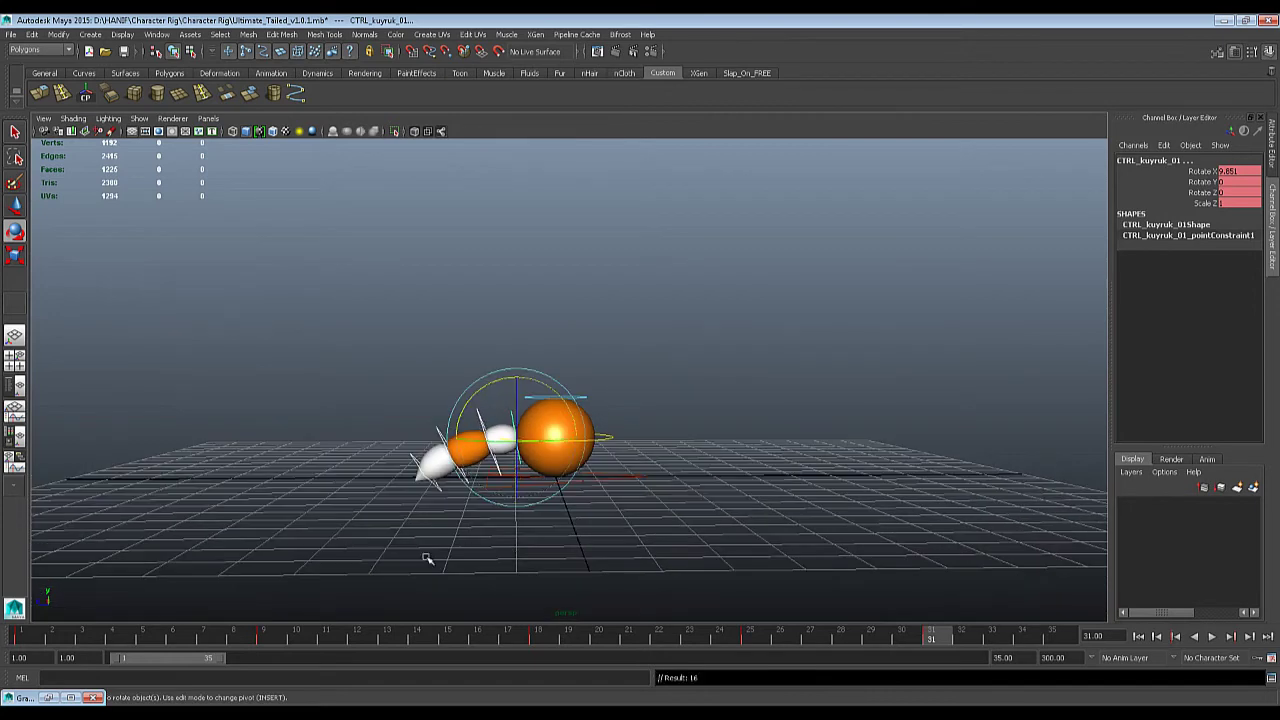
Play the animation from frame 1 and review the tail's motion from an angled view.
{"action": "left_click", "coordinate": [30, 635]}
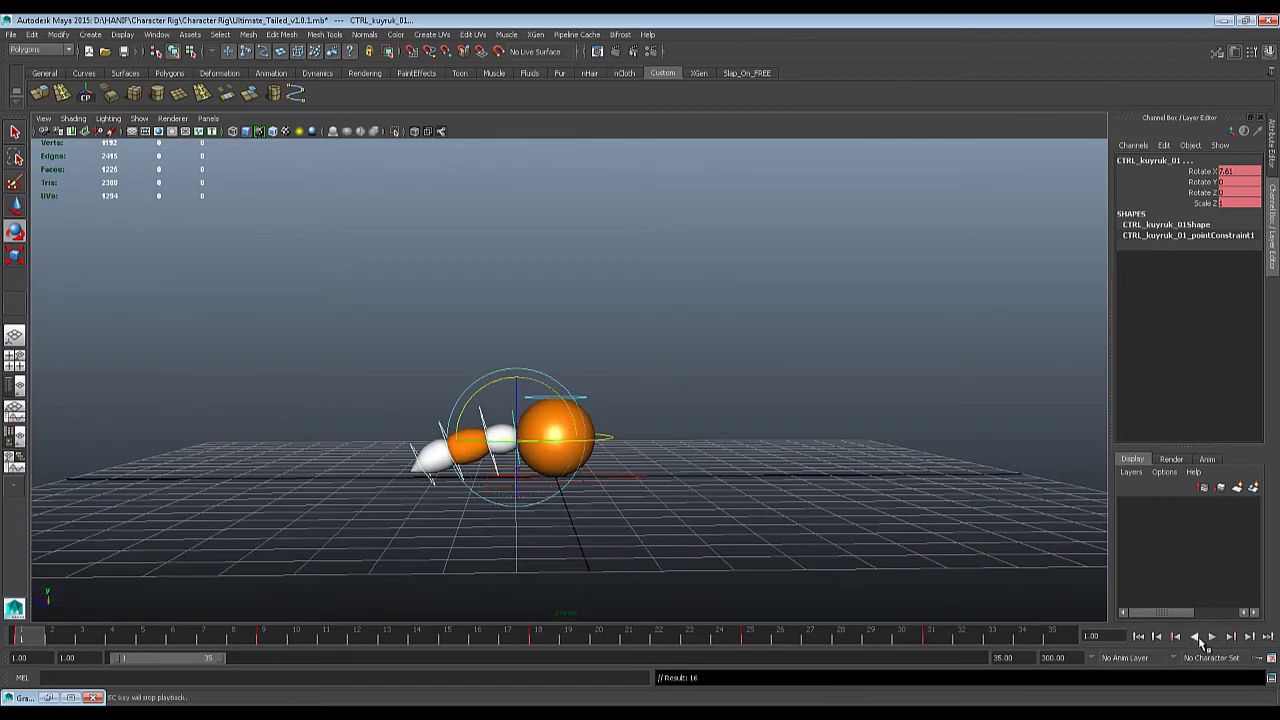
{"action": "left_click", "coordinate": [1215, 640]}
{"action": "left_click_drag", "start_coordinate": [871, 374], "coordinate": [820, 400], "text": "alt"}
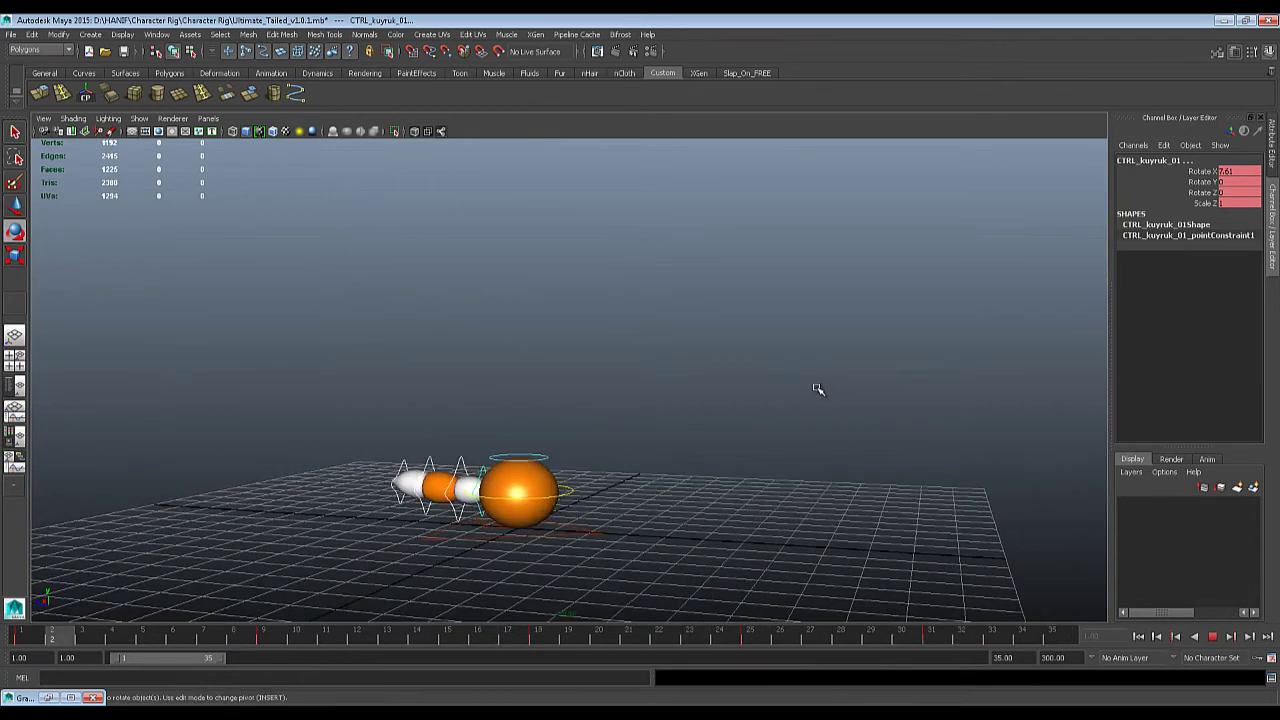
Hide the rig's control curves in the viewport and play the animation to review the tail's motion.
{"action": "left_click", "coordinate": [650, 376]}
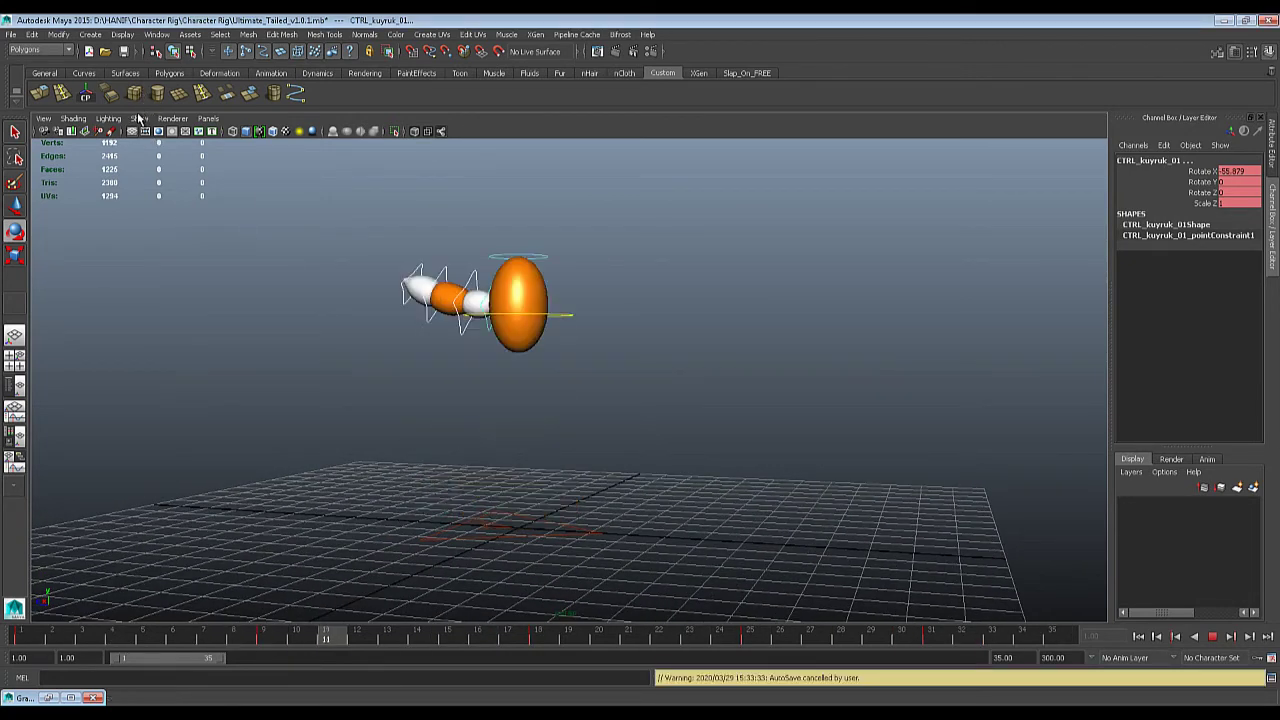
{"action": "left_click", "coordinate": [139, 118]}
{"action": "left_click", "coordinate": [160, 178]}
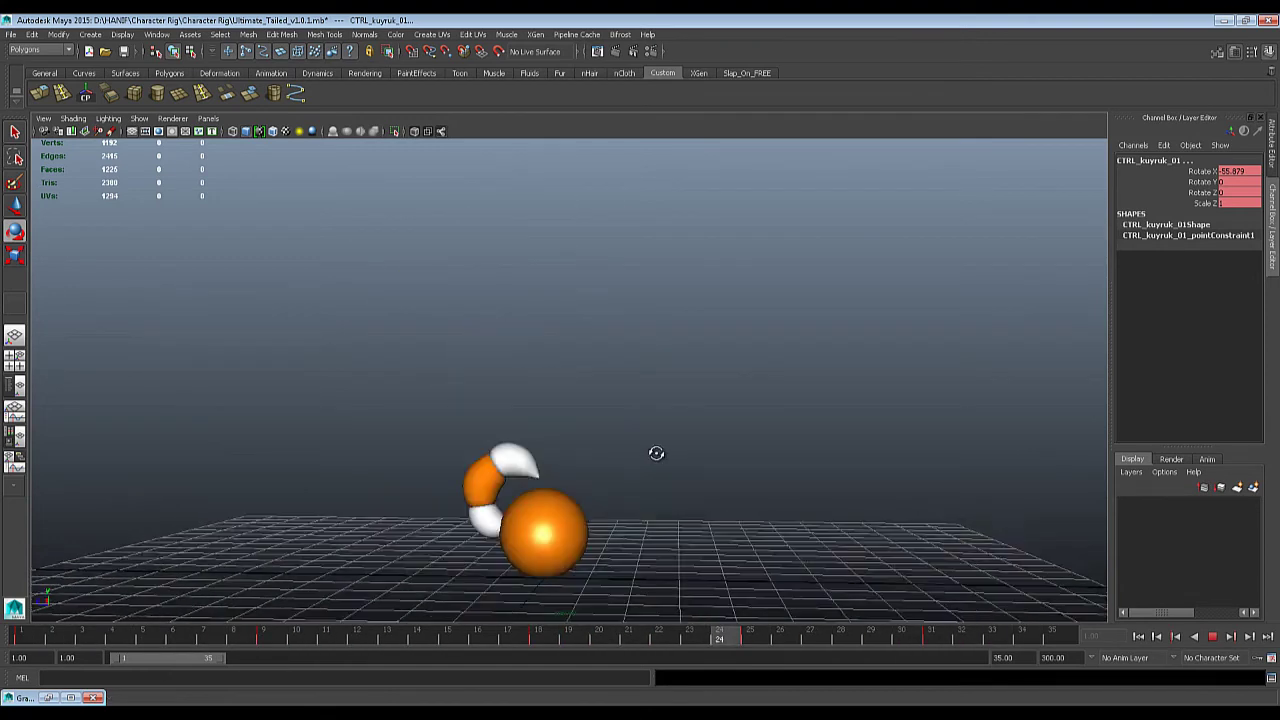
{"action": "left_click", "coordinate": [1212, 637]}
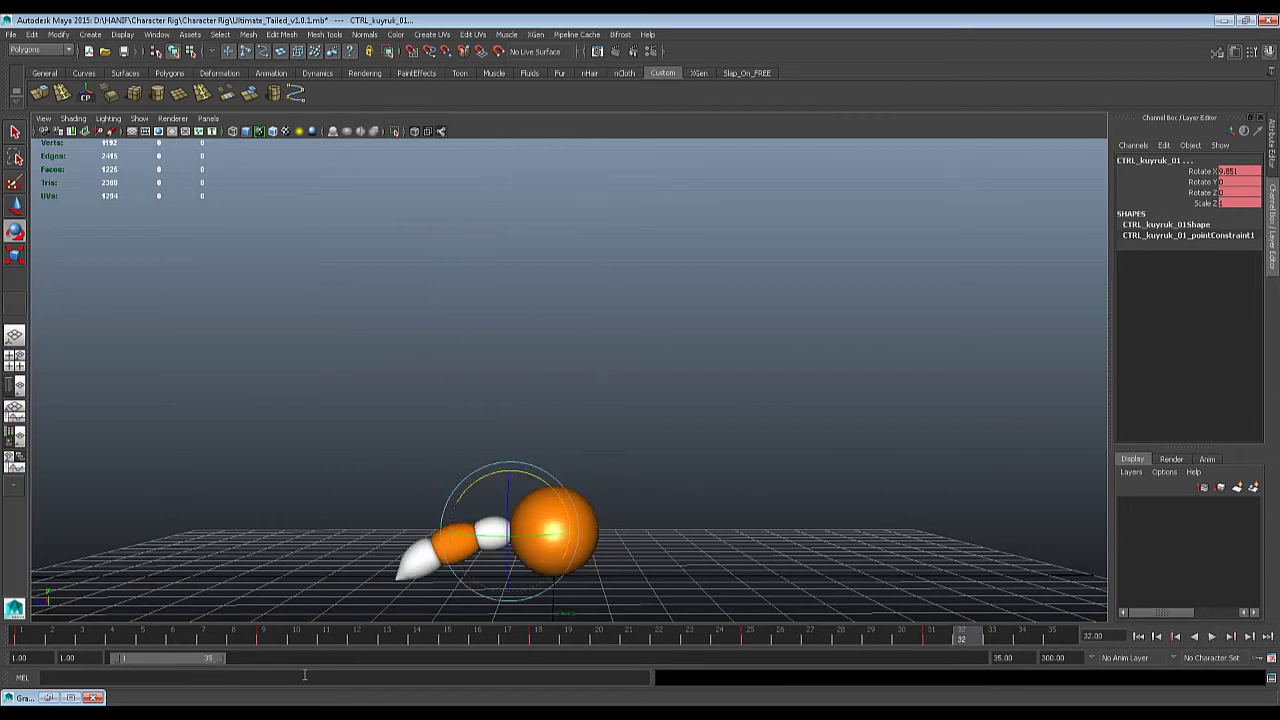
{"action": "left_click_drag", "start_coordinate": [66, 638], "coordinate": [77, 638]}
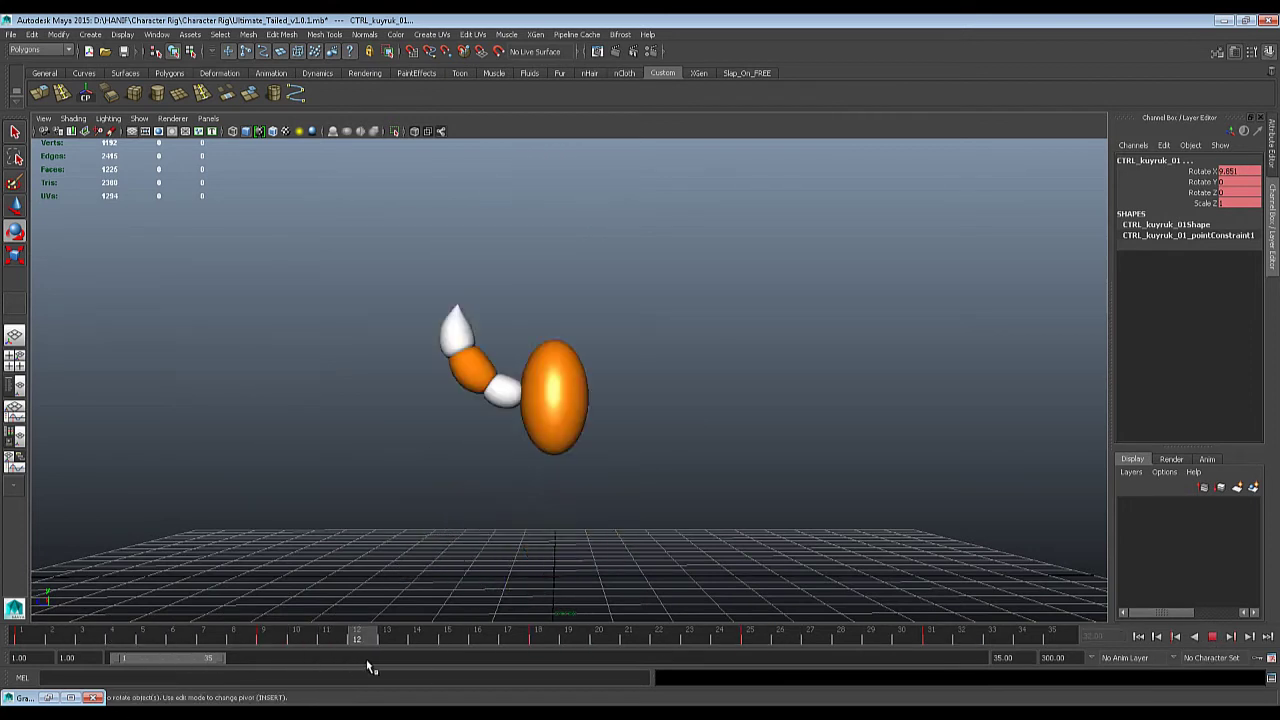
{"action": "left_click_drag", "start_coordinate": [480, 659], "coordinate": [961, 642]}
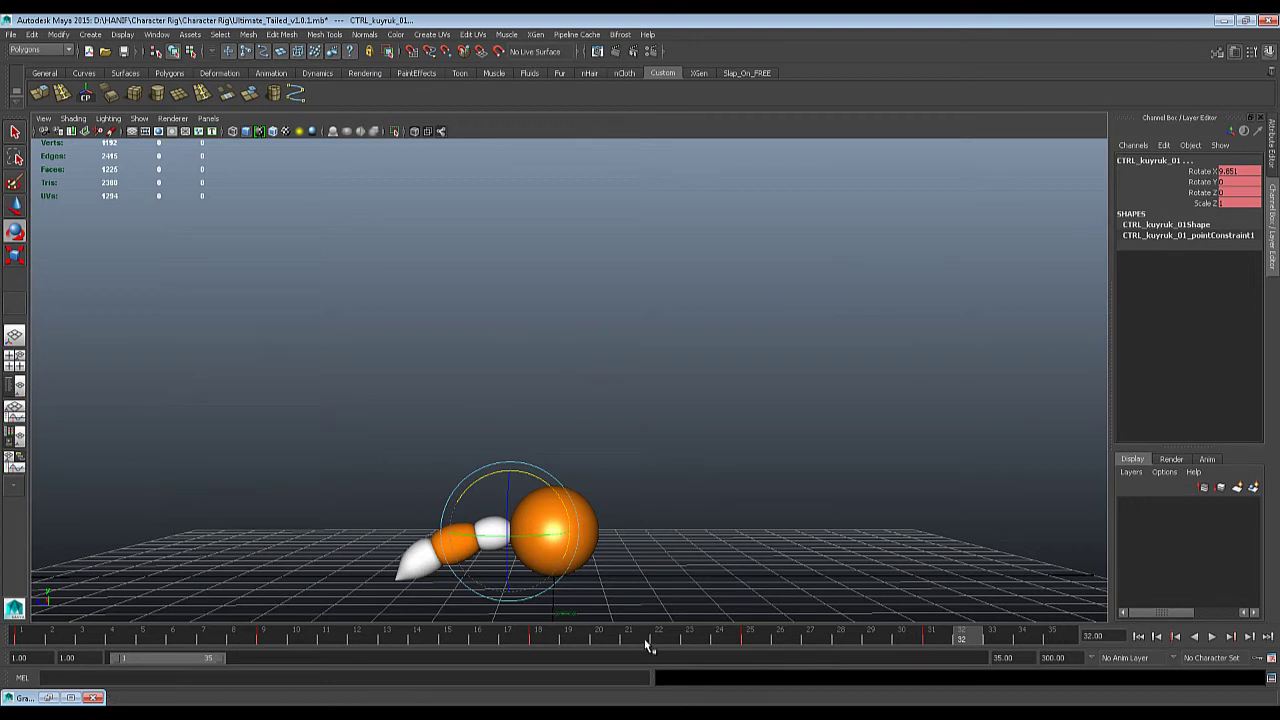
{"action": "key", "text": "alt+v"}
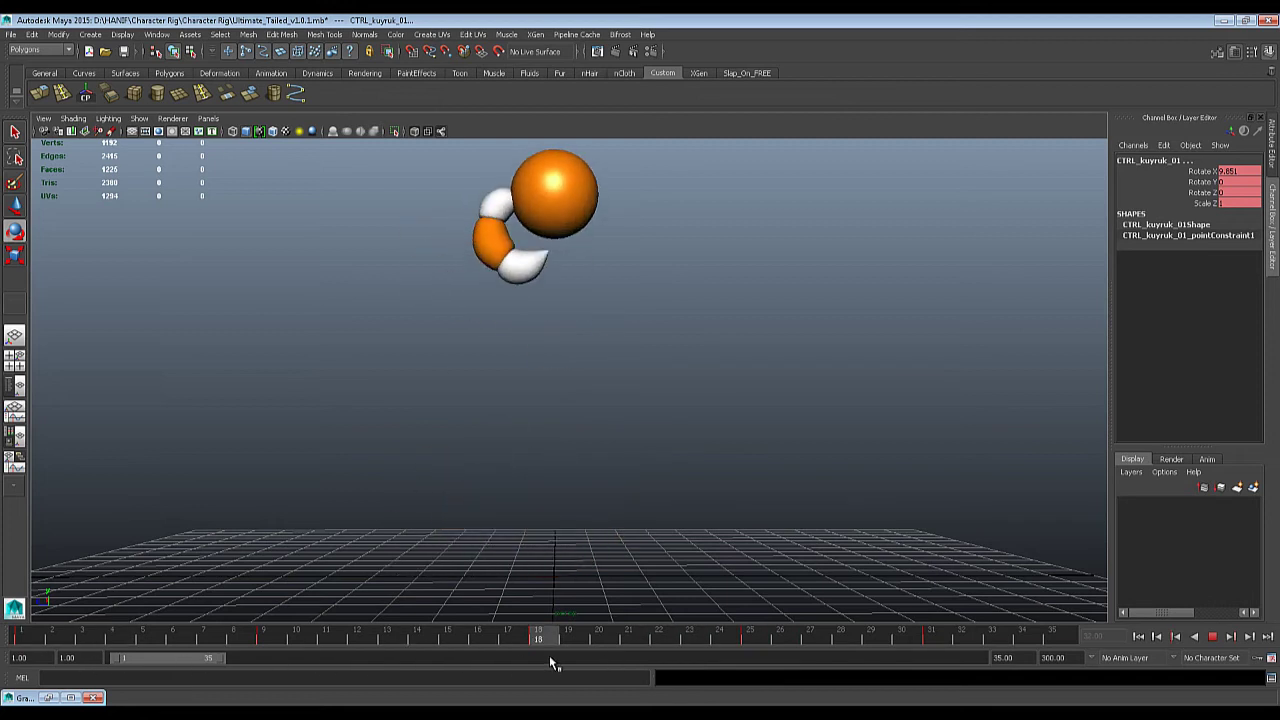
{"action": "key", "text": "alt+v"}
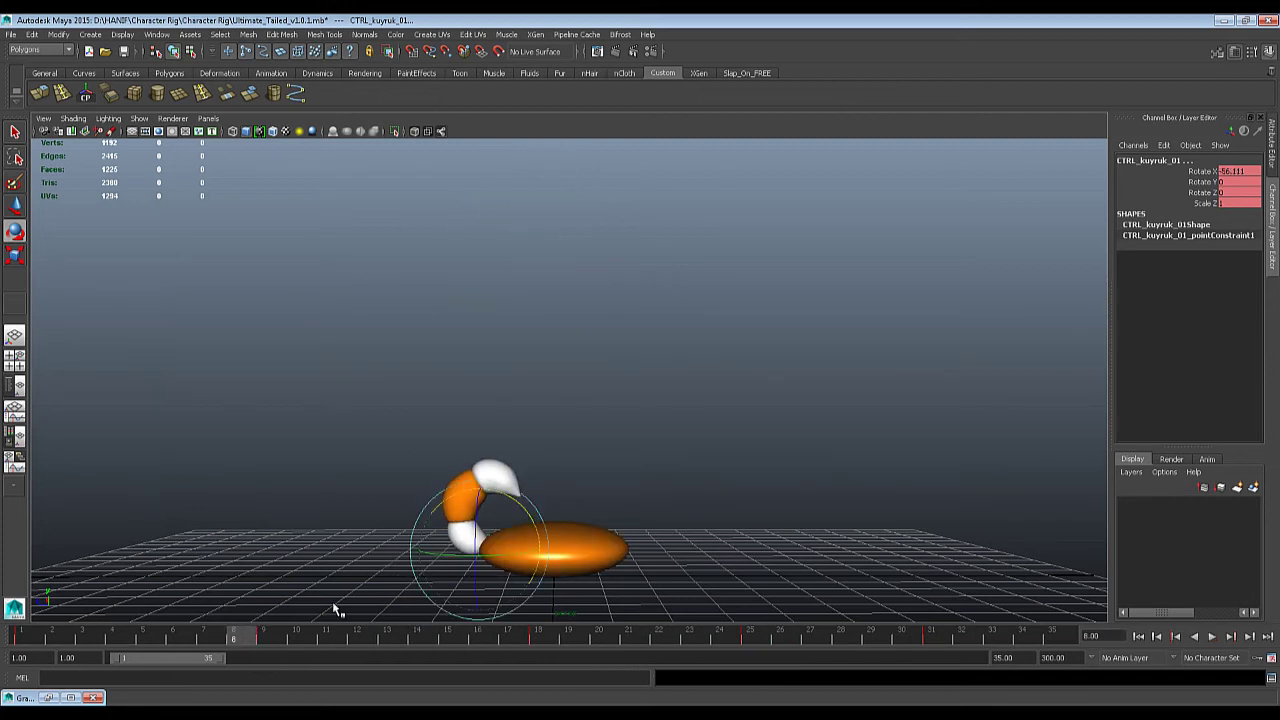
Show the rig's control curves again in the viewport and return to the Select tool.
{"action": "left_click", "coordinate": [139, 118]}
{"action": "left_click", "coordinate": [160, 178]}
{"action": "key", "text": "q"}
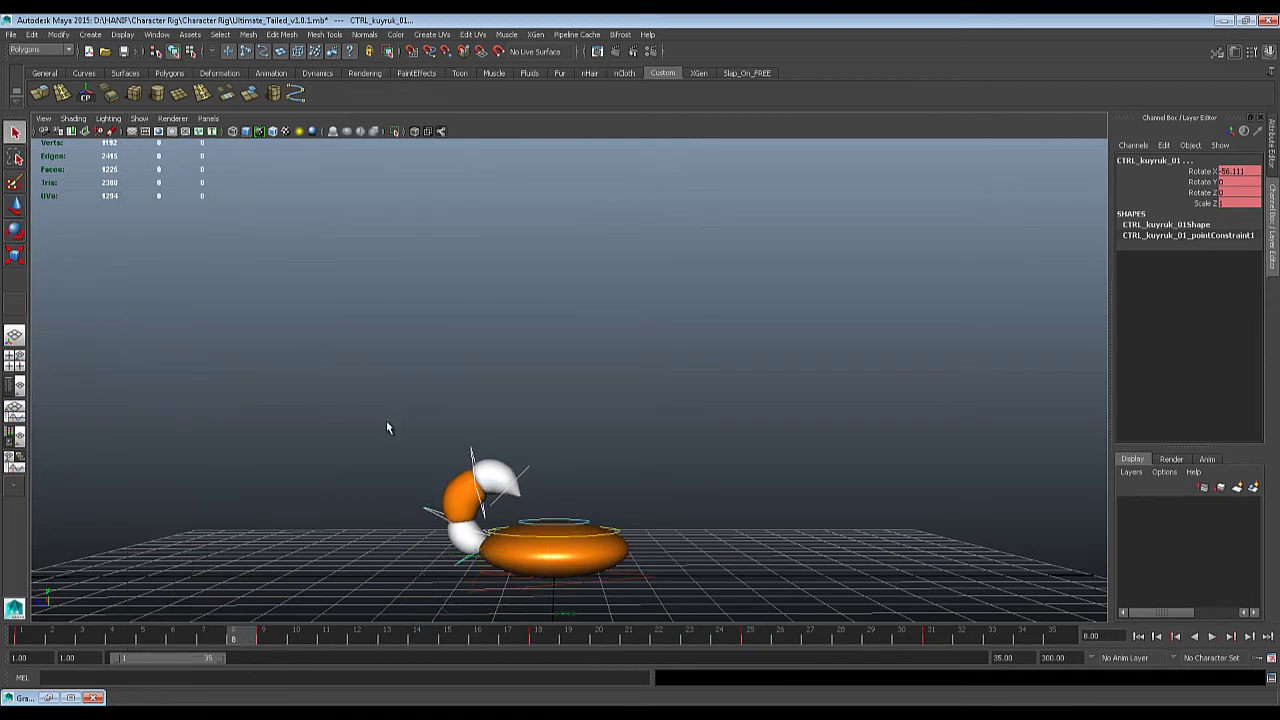
Return to frame 1 and extend the playback range to end at frame 51.
{"action": "scroll", "coordinate": [388, 422], "scroll_direction": "up", "scroll_amount": 3}
{"action": "middle_click_drag", "start_coordinate": [406, 468], "coordinate": [480, 384], "text": "alt"}
{"action": "scroll", "coordinate": [511, 486], "scroll_direction": "up", "scroll_amount": 4}
{"action": "middle_click_drag", "start_coordinate": [511, 486], "coordinate": [539, 402], "text": "alt"}
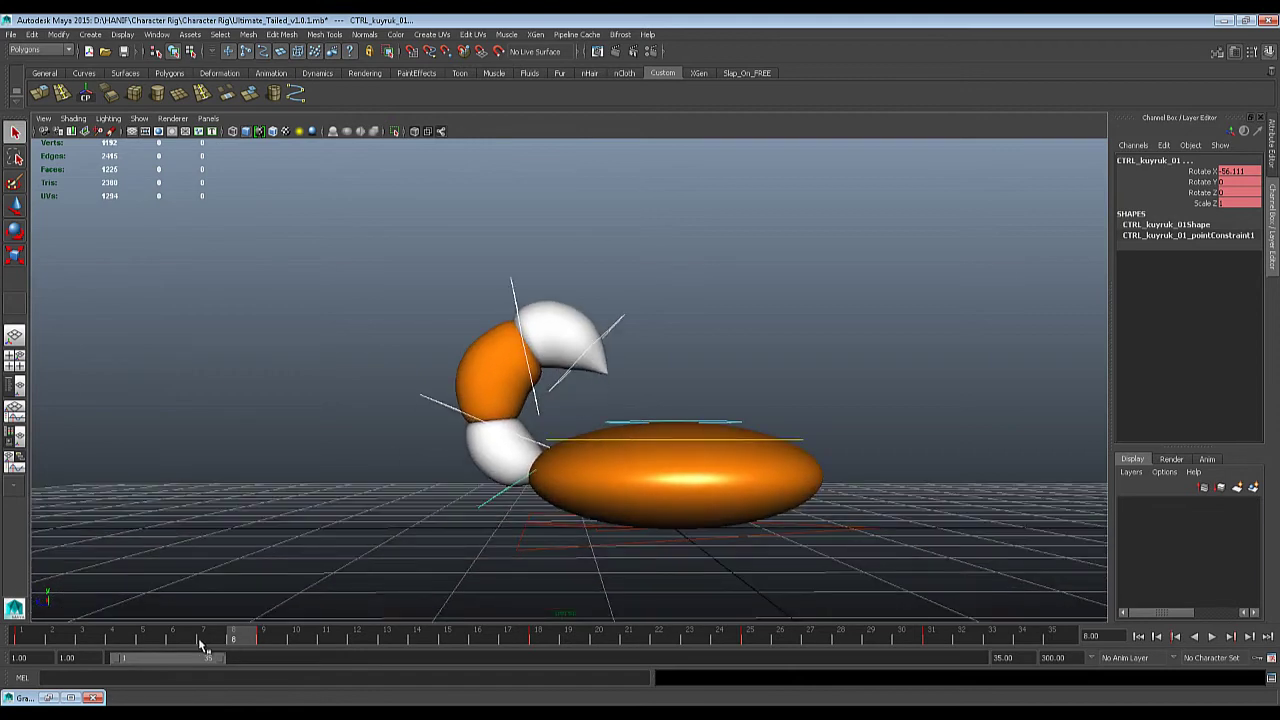
{"action": "left_click", "coordinate": [413, 426]}
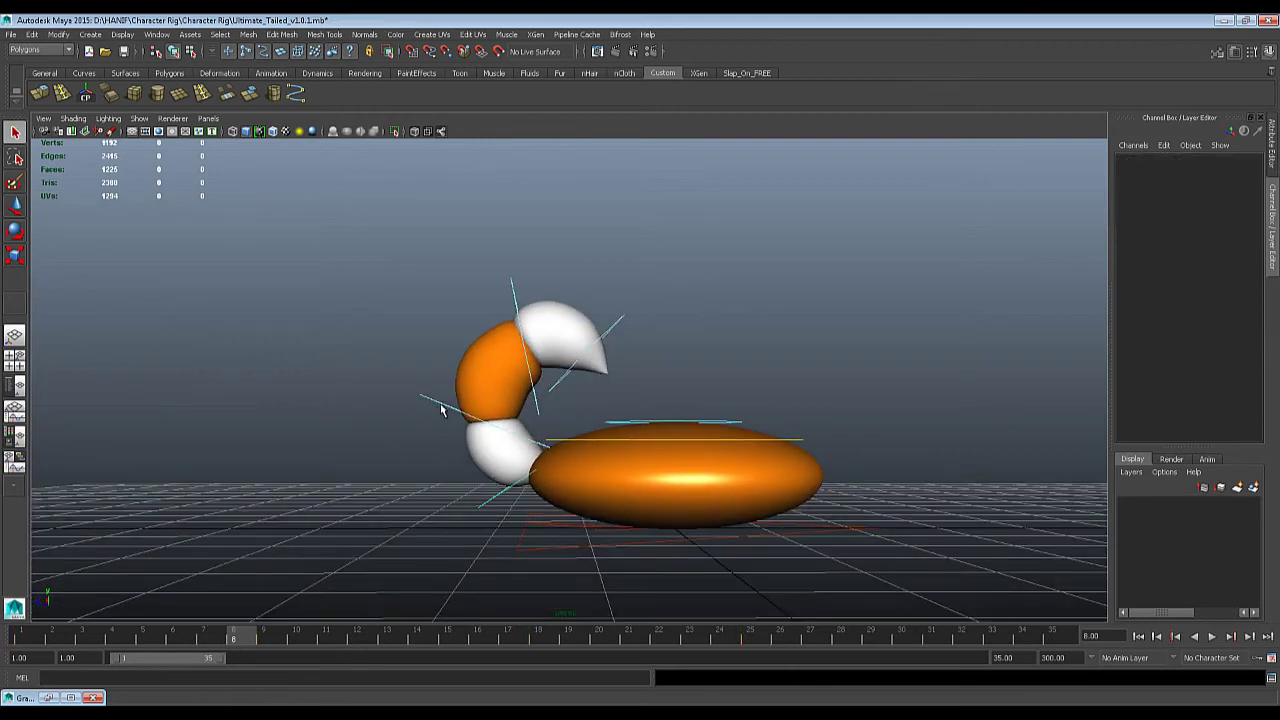
{"action": "left_click", "coordinate": [441, 406]}
{"action": "left_click_drag", "start_coordinate": [89, 632], "coordinate": [22, 634]}
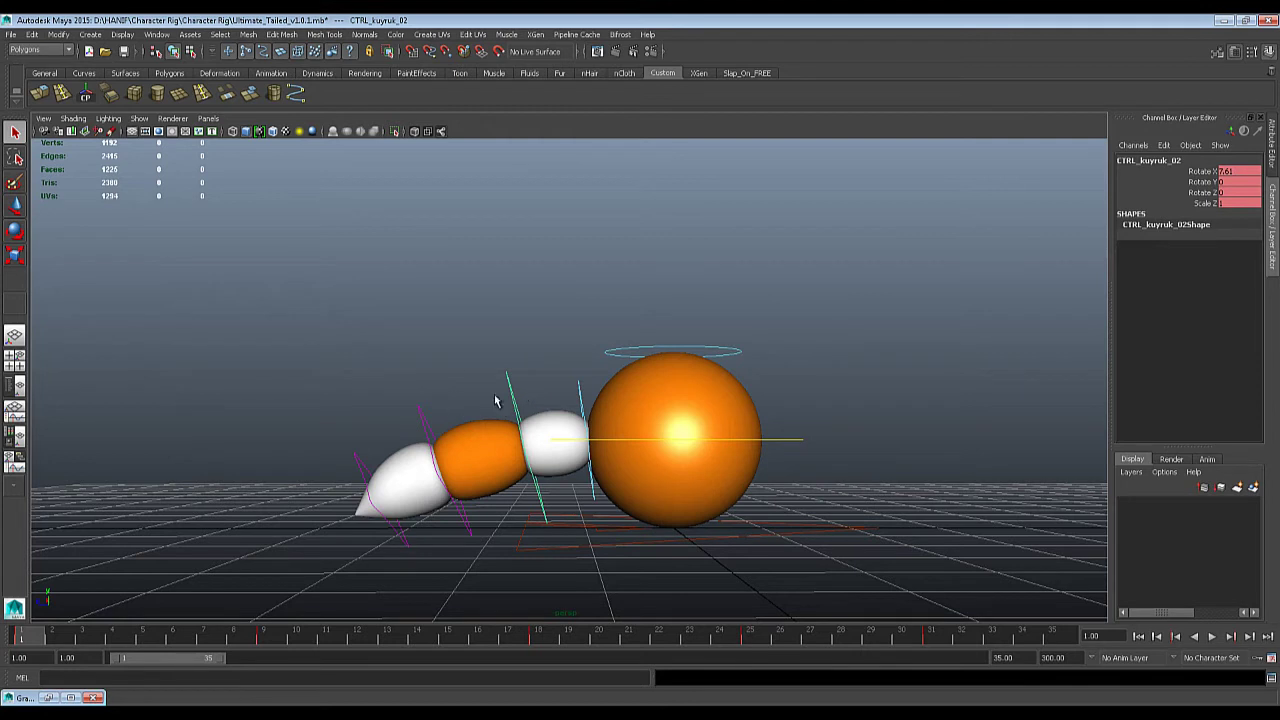
{"action": "left_click", "coordinate": [558, 369]}
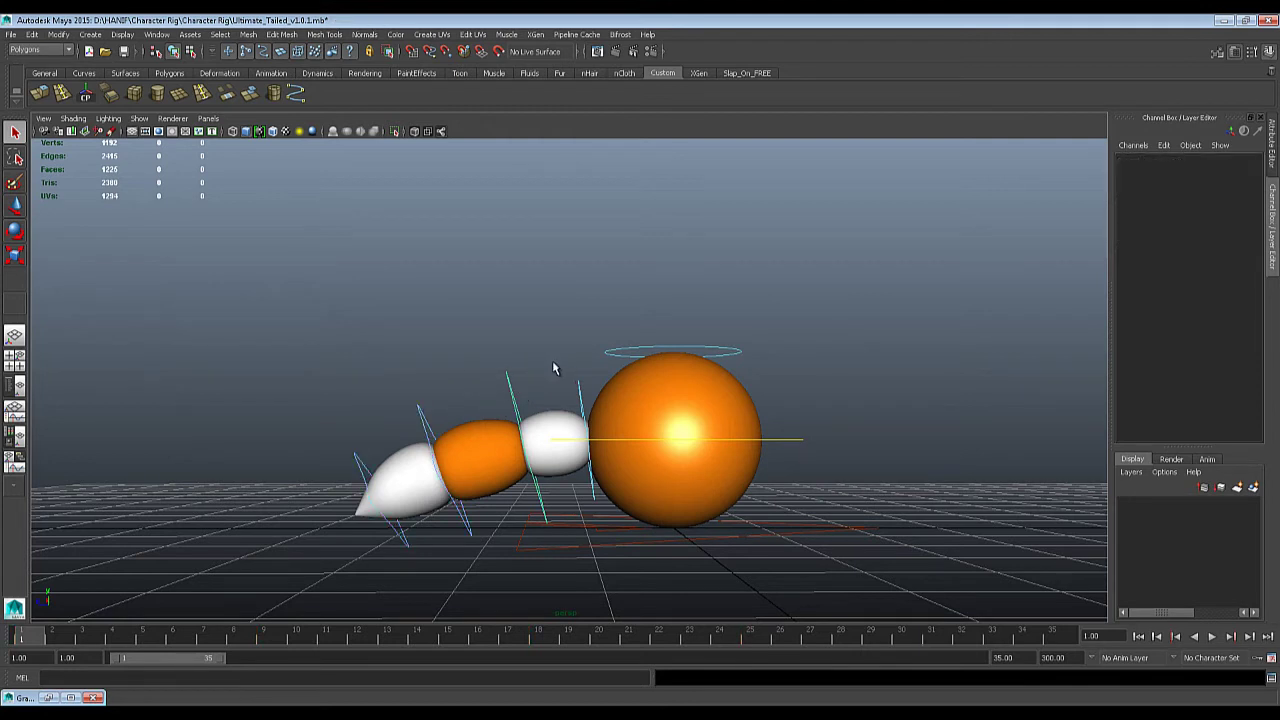
{"action": "left_click", "coordinate": [510, 393]}
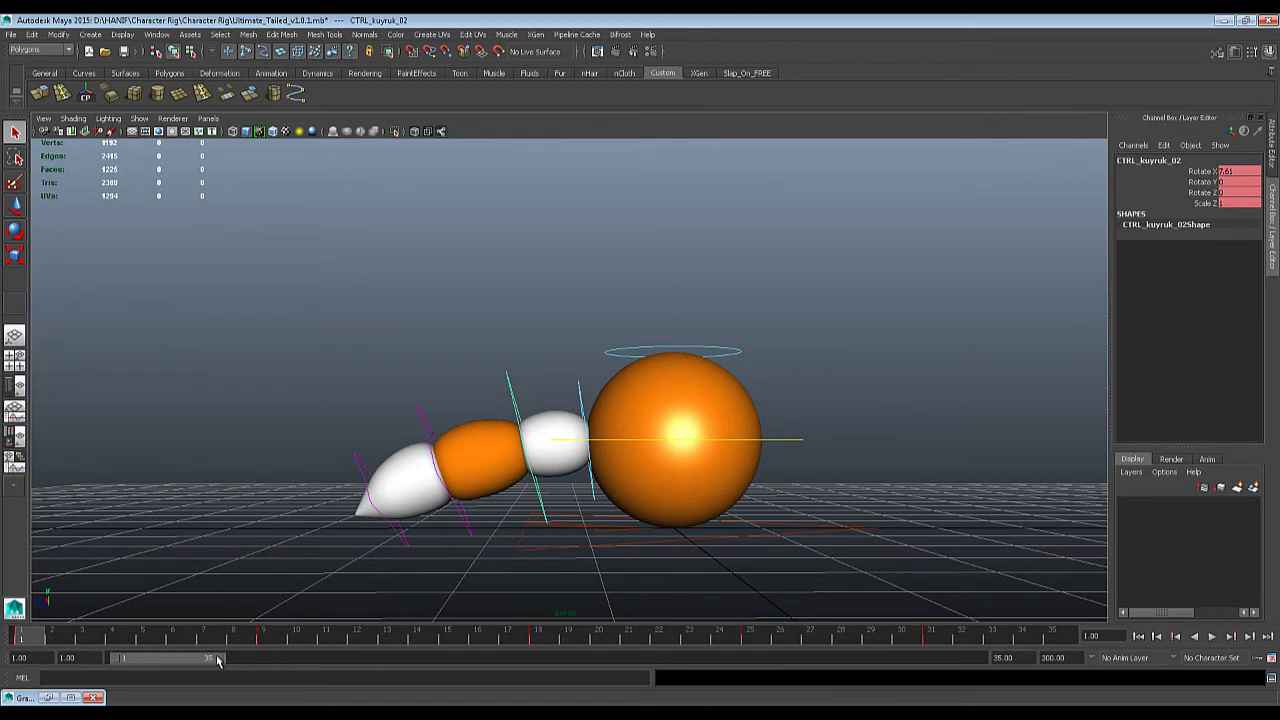
{"action": "left_click_drag", "start_coordinate": [220, 659], "coordinate": [266, 671]}
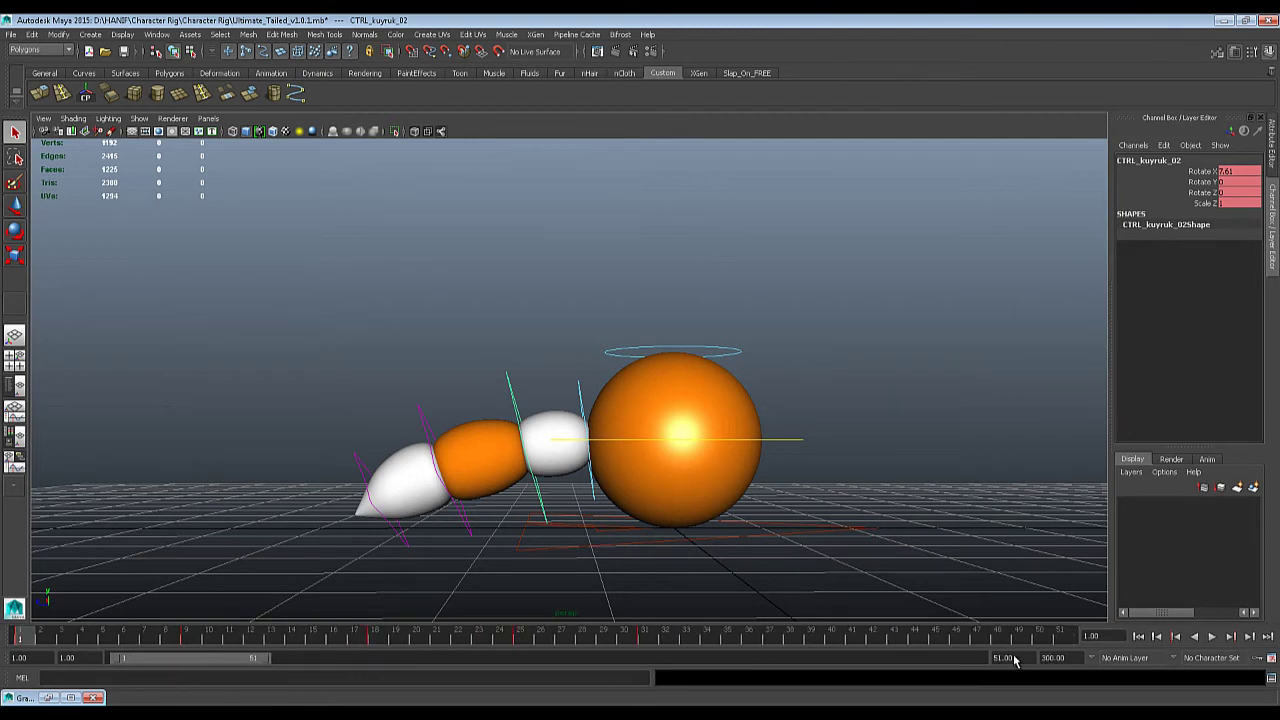
Select the second, third and fourth tail controls and shift all their keys two frames later on the timeline.
{"action": "left_click", "coordinate": [513, 395]}
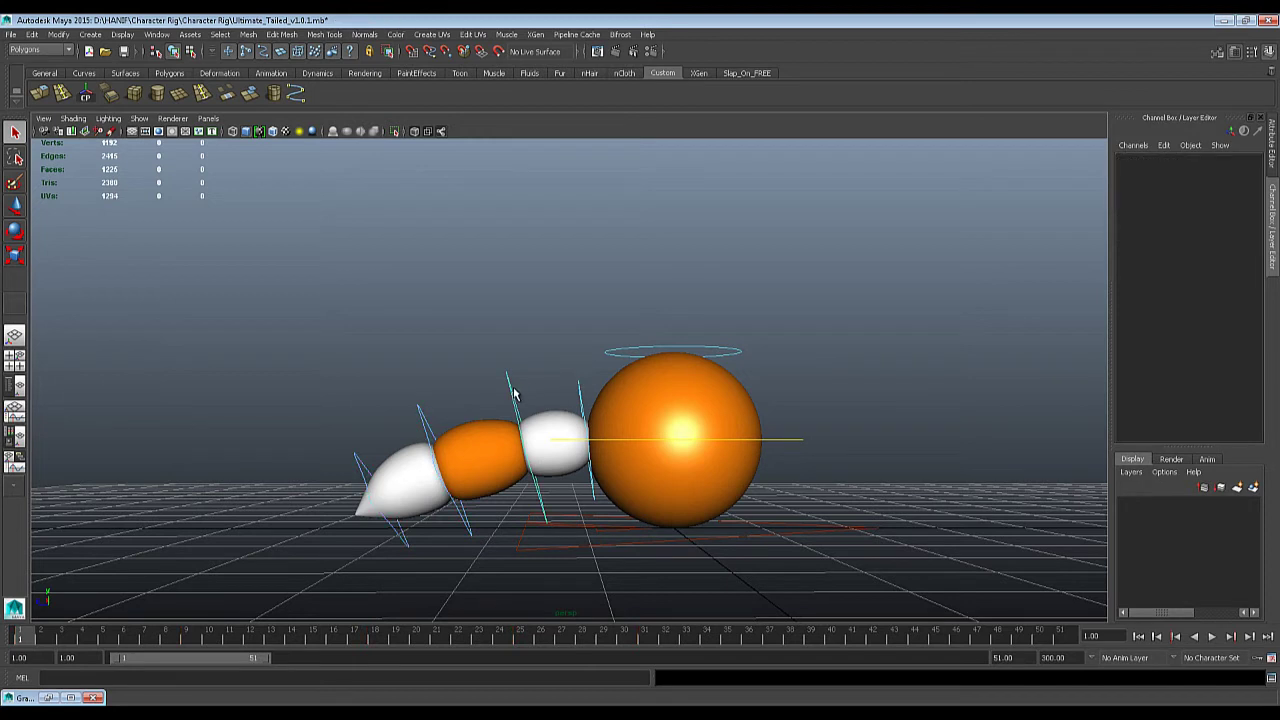
{"action": "left_click", "coordinate": [453, 410]}
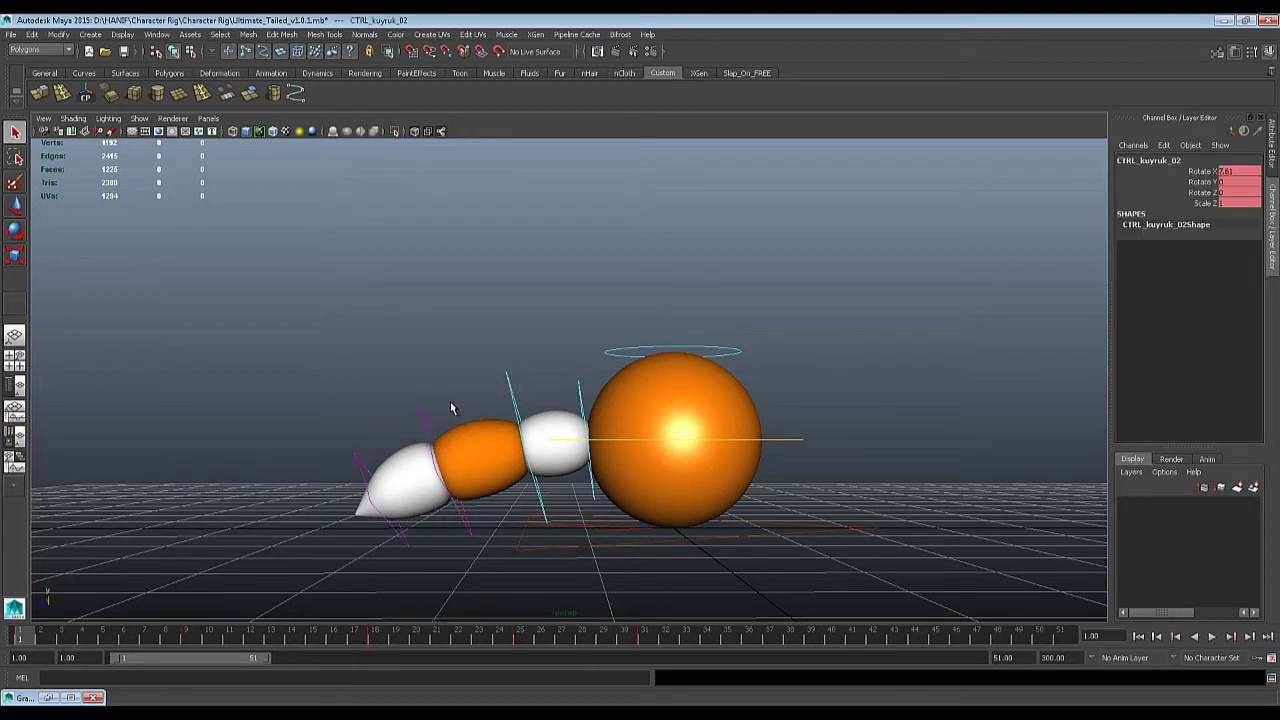
{"action": "left_click_drag", "start_coordinate": [451, 403], "coordinate": [342, 472], "text": "shift"}
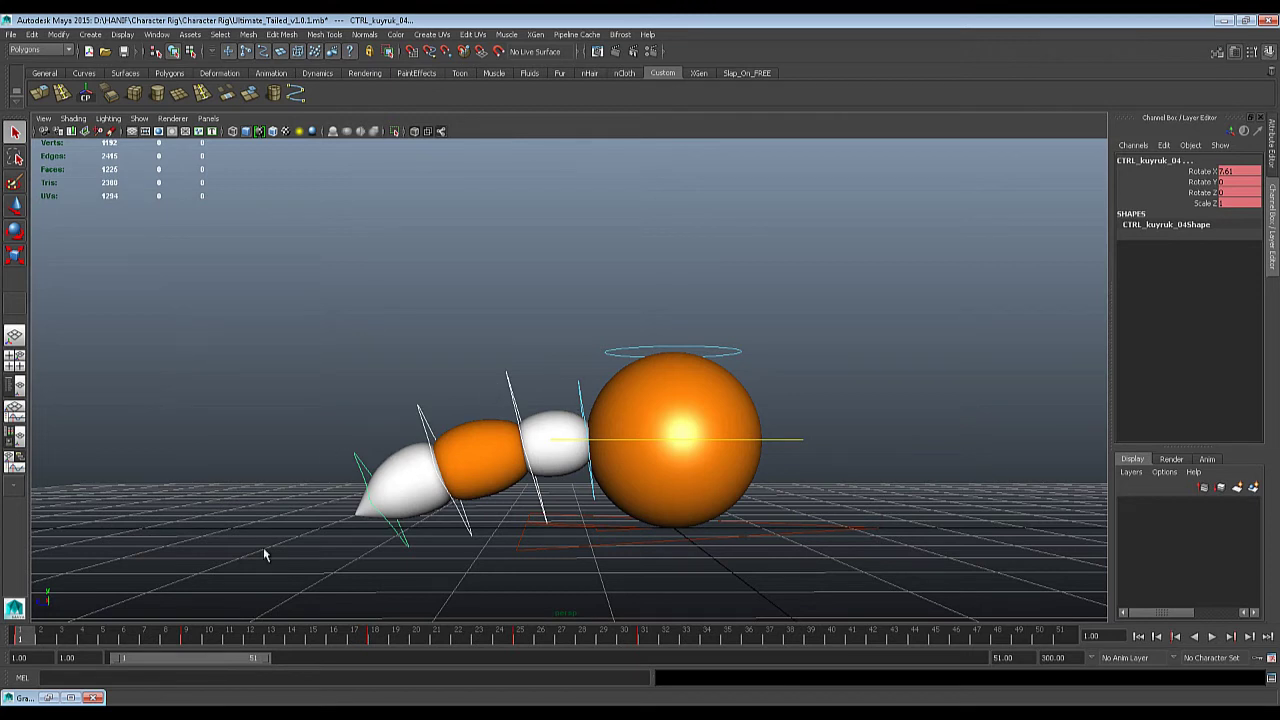
{"action": "left_click", "coordinate": [527, 342]}
{"action": "left_click_drag", "start_coordinate": [519, 387], "coordinate": [482, 399]}
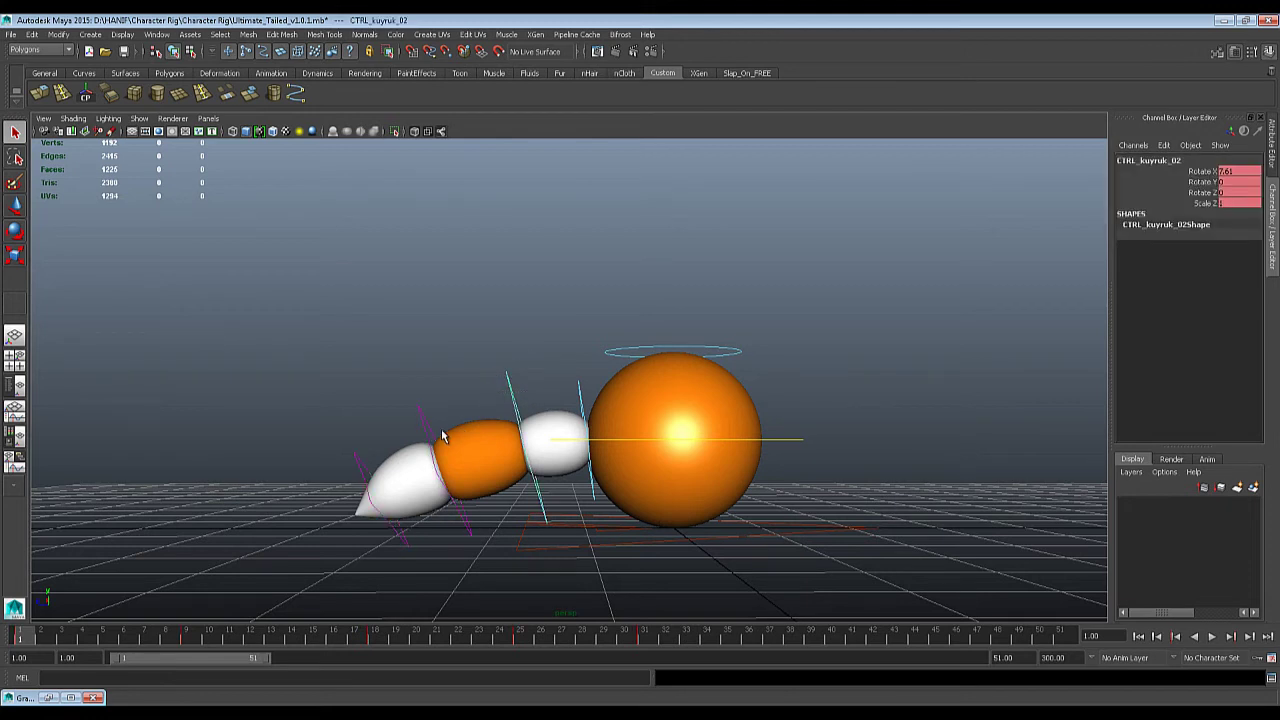
{"action": "left_click_drag", "start_coordinate": [356, 460], "coordinate": [315, 482], "text": "shift"}
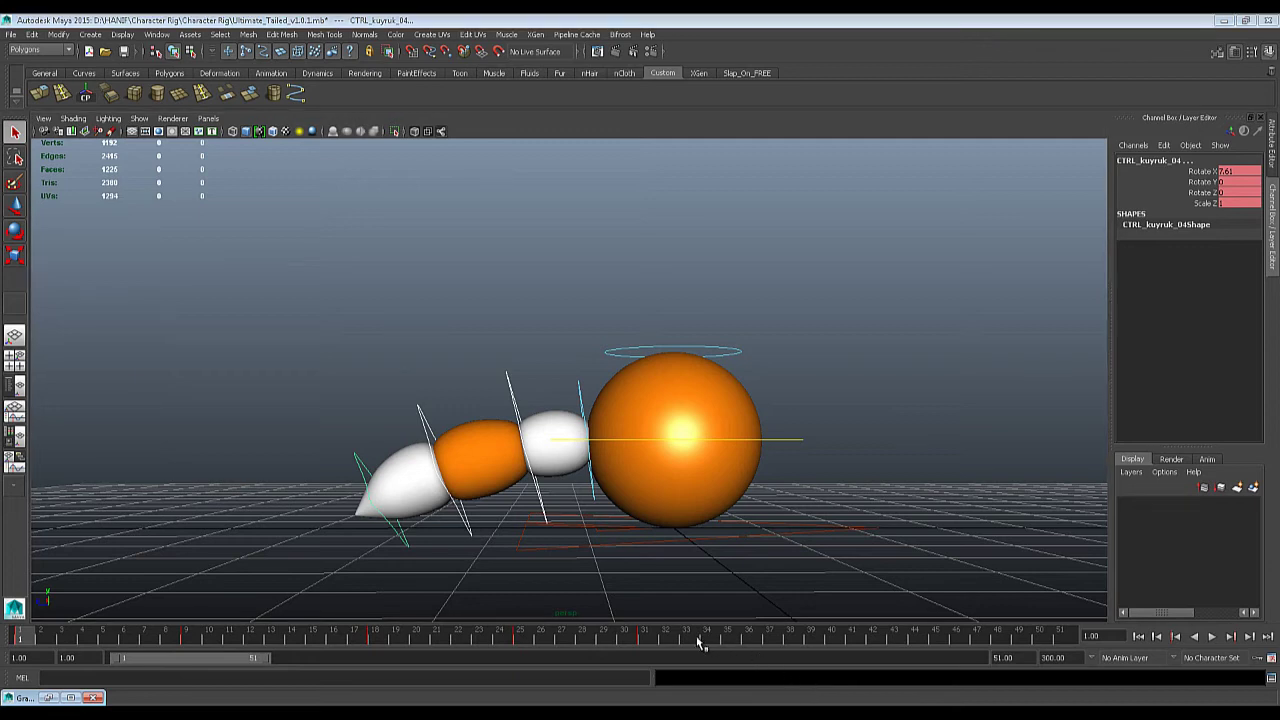
{"action": "left_click_drag", "start_coordinate": [686, 640], "coordinate": [20, 645], "text": "shift"}
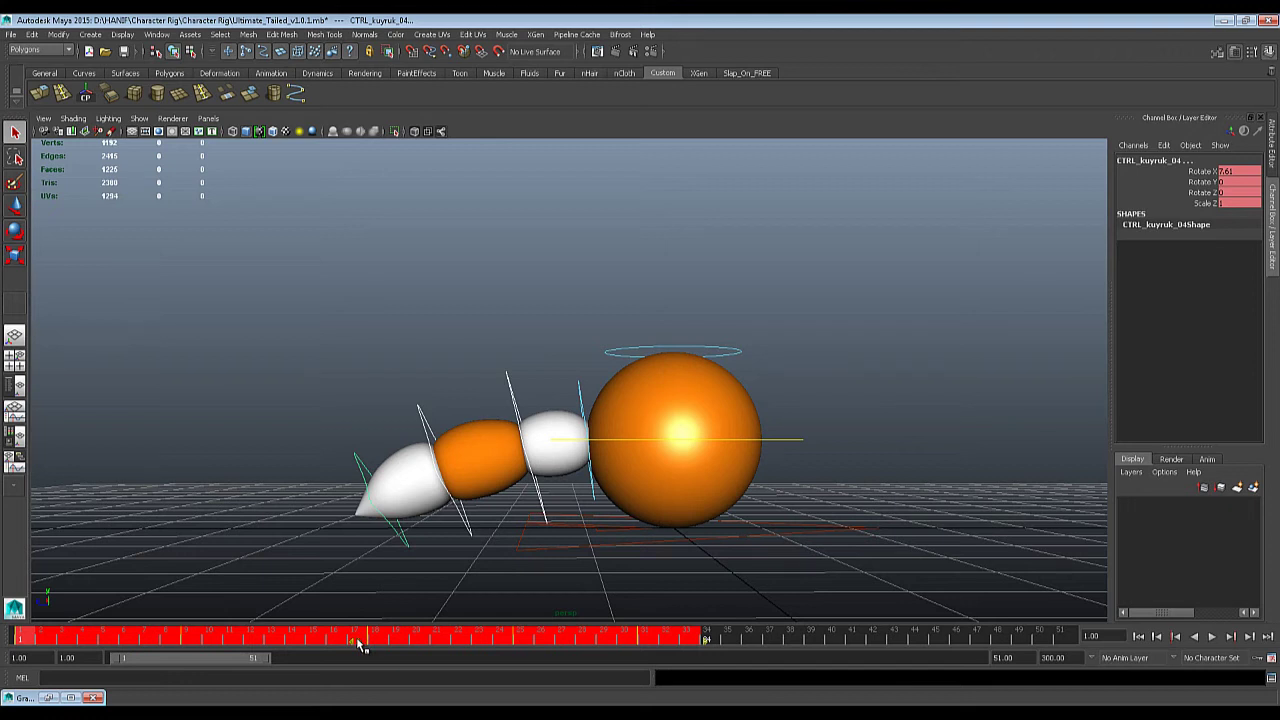
{"action": "key", "text": "alt+v"}
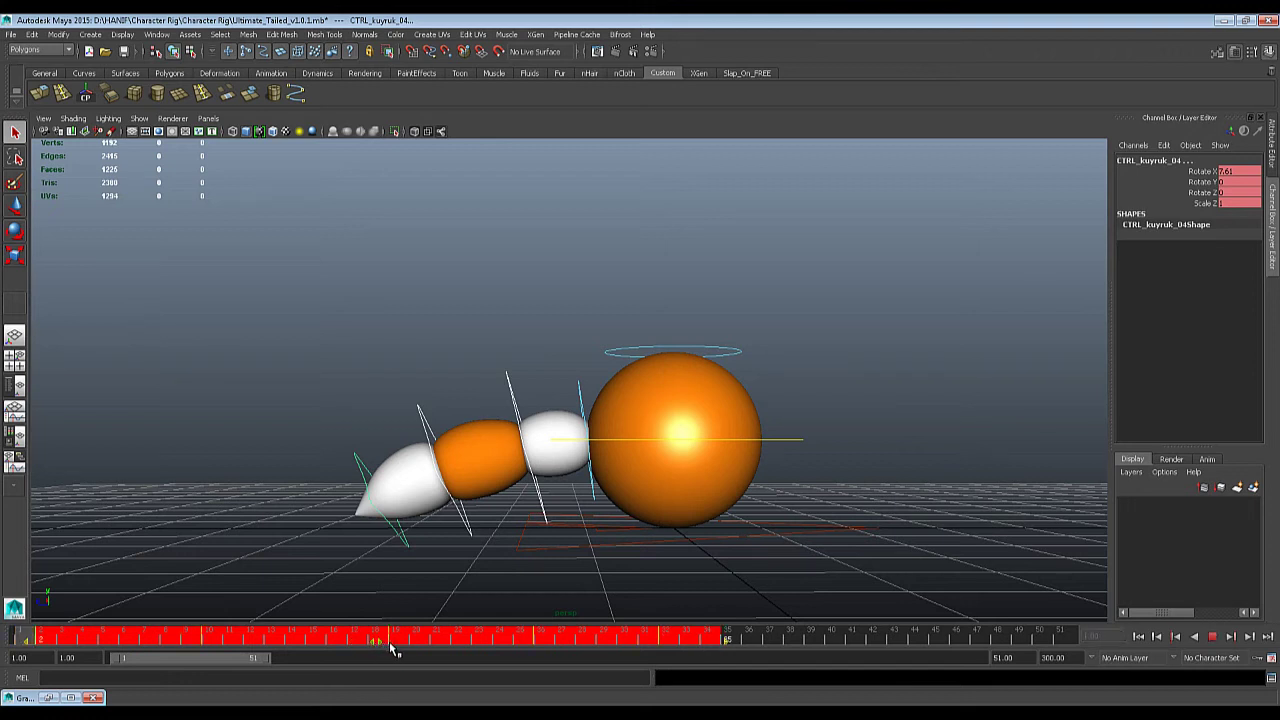
{"action": "key", "text": "alt+v"}
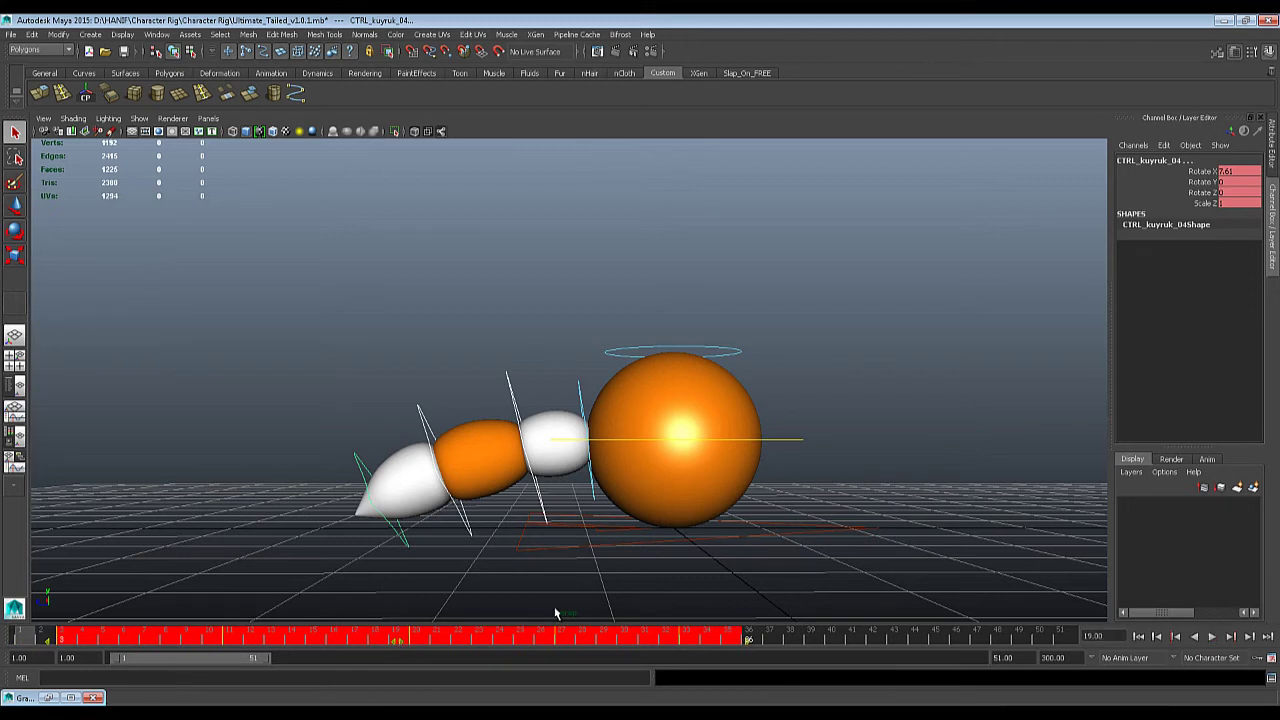
Select only the third and fourth tail controls and shift all their keys another two frames later.
{"action": "left_click", "coordinate": [445, 280]}
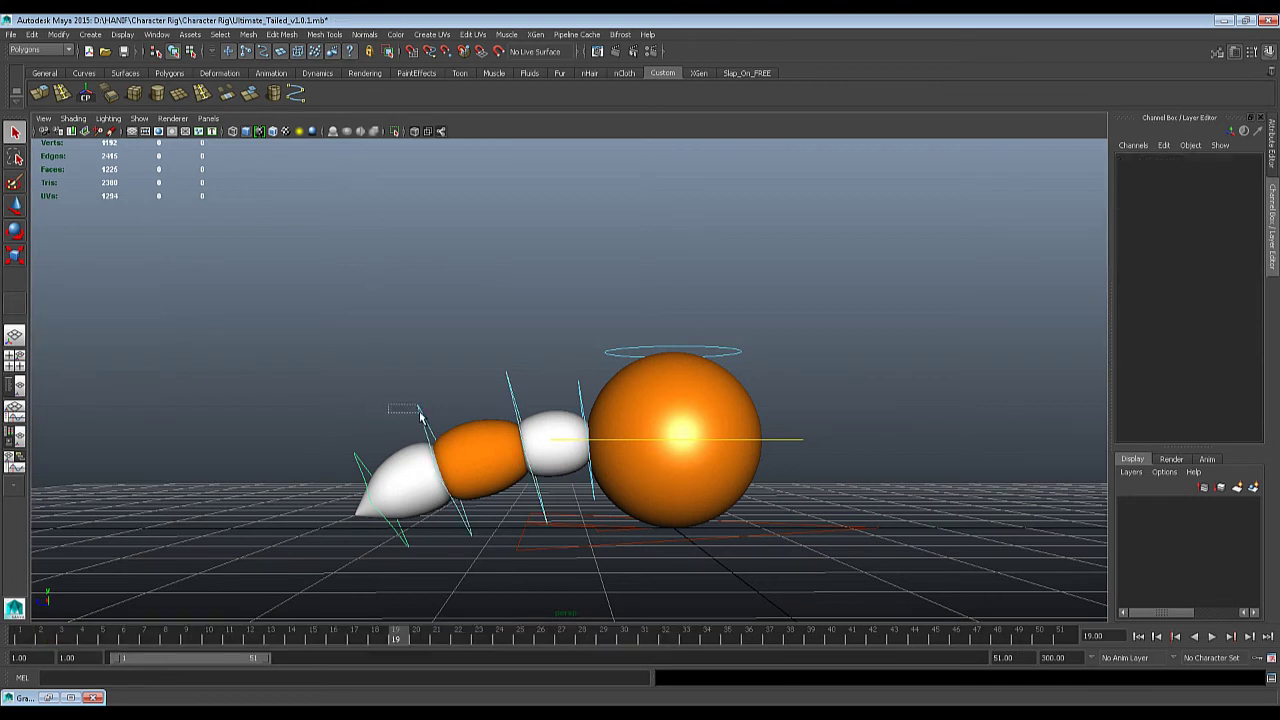
{"action": "left_click", "coordinate": [358, 454]}
{"action": "left_click_drag", "start_coordinate": [333, 451], "coordinate": [365, 468], "text": "shift"}
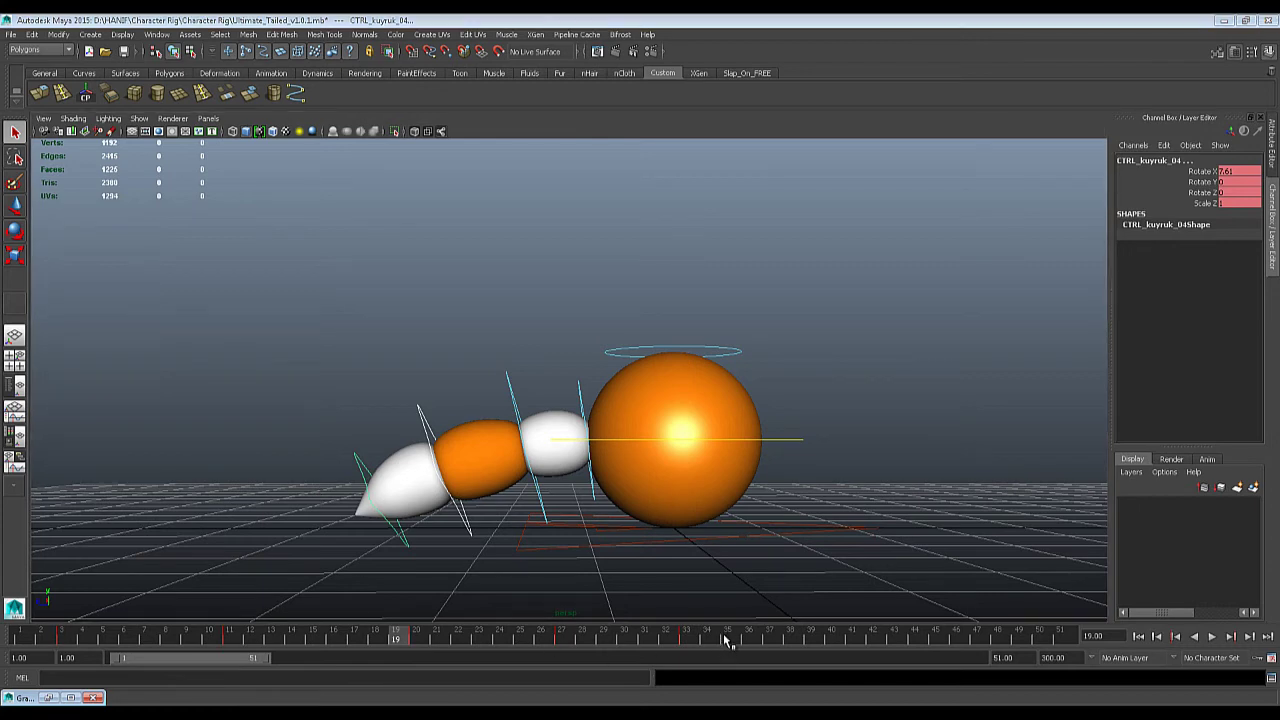
{"action": "left_click_drag", "start_coordinate": [727, 641], "coordinate": [37, 649], "text": "shift"}
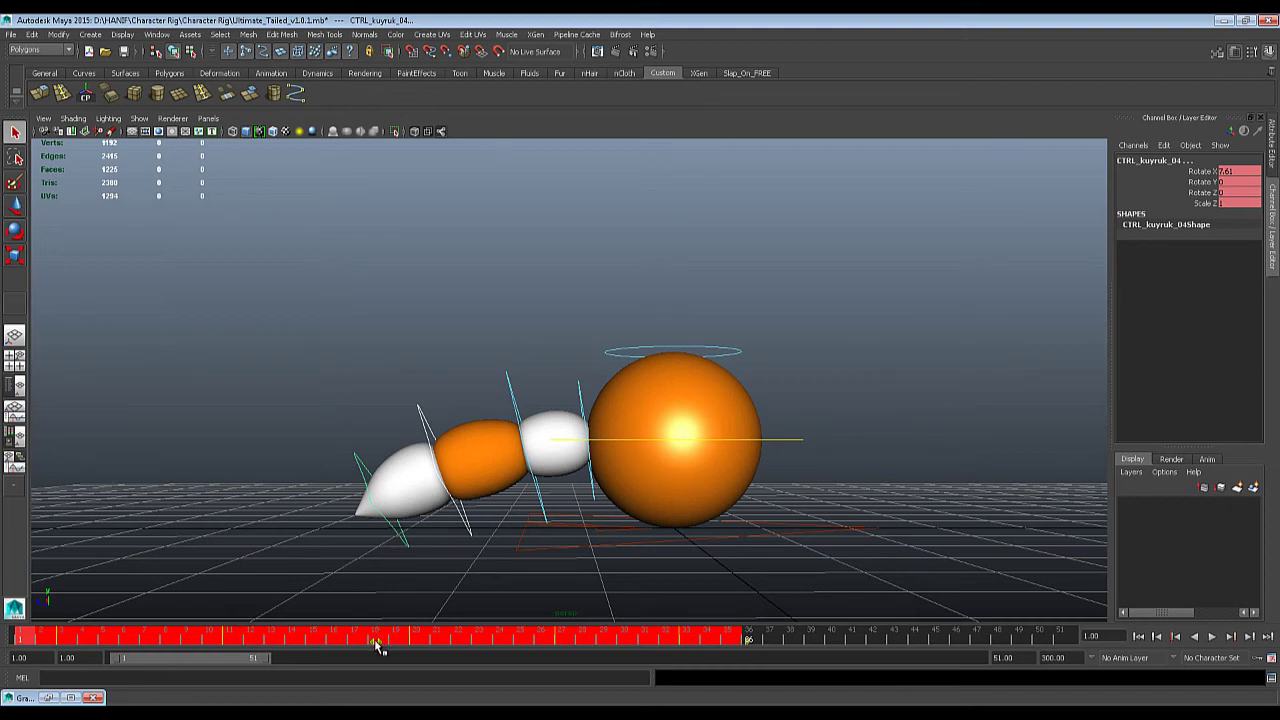
{"action": "left_click_drag", "start_coordinate": [383, 645], "coordinate": [418, 648]}
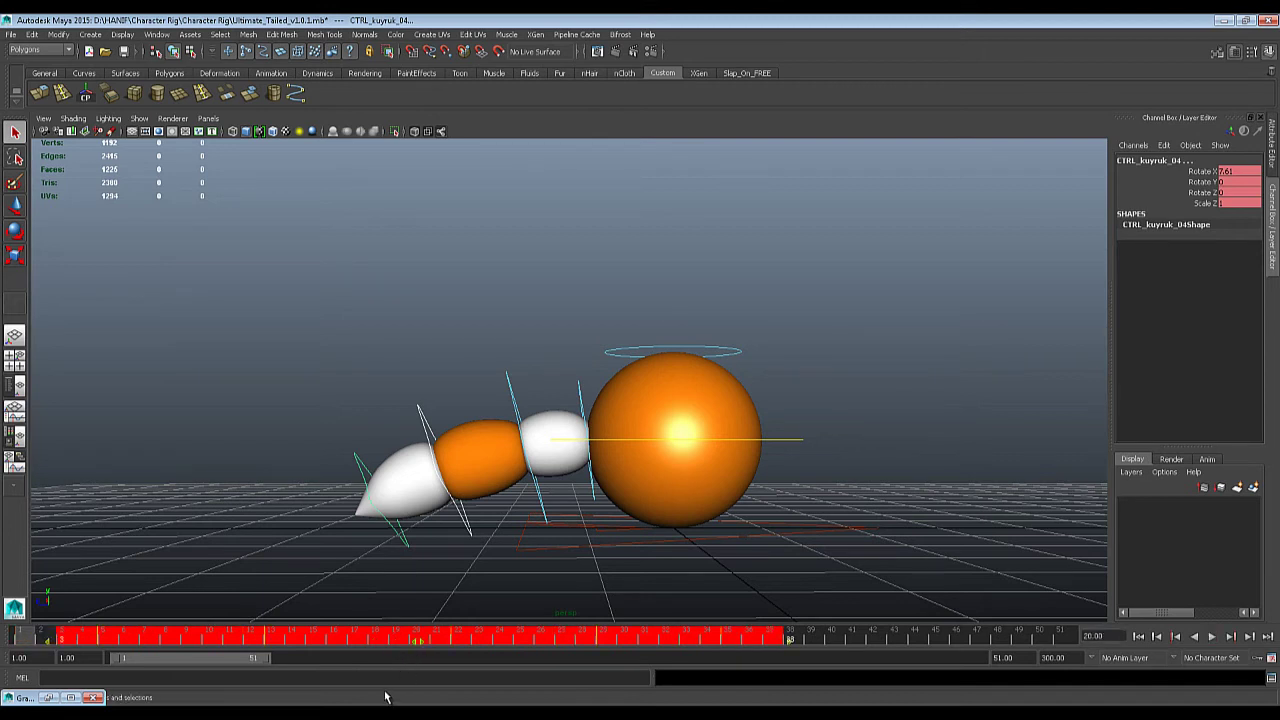
Select only the fourth control at the tail's tip and offset all its keys two more frames later.
{"action": "left_click", "coordinate": [248, 405]}
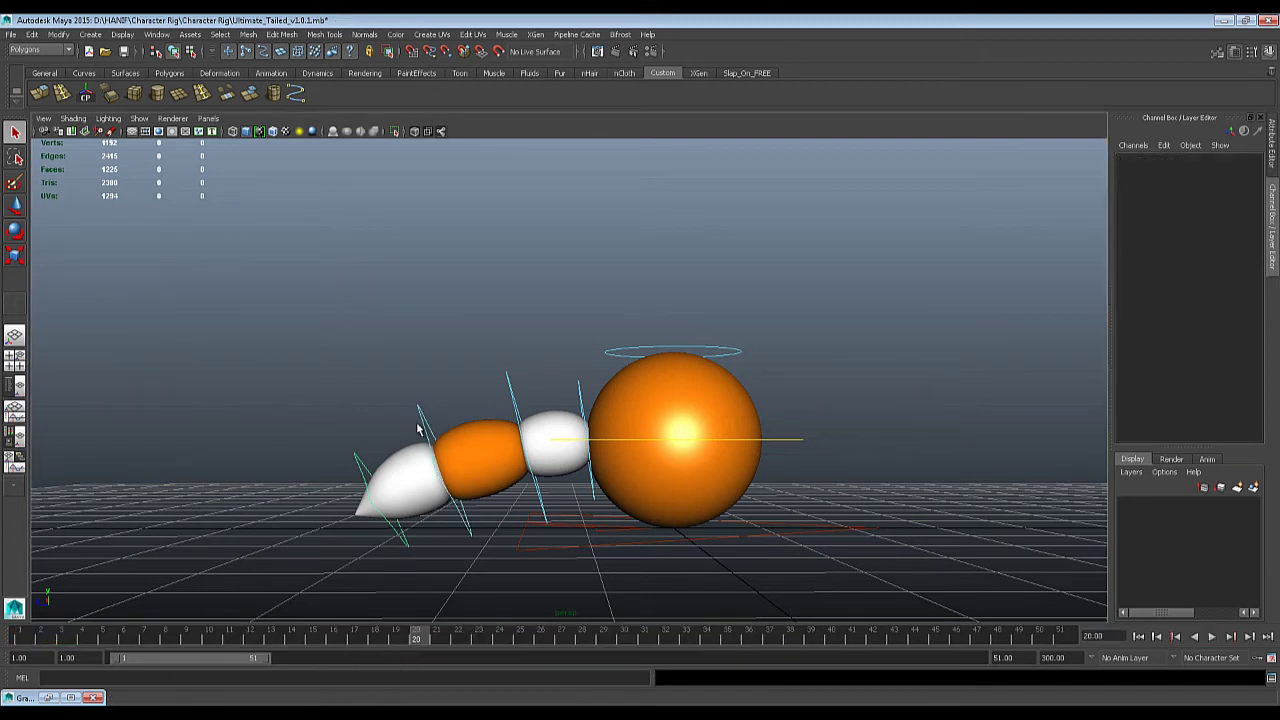
{"action": "left_click", "coordinate": [355, 468]}
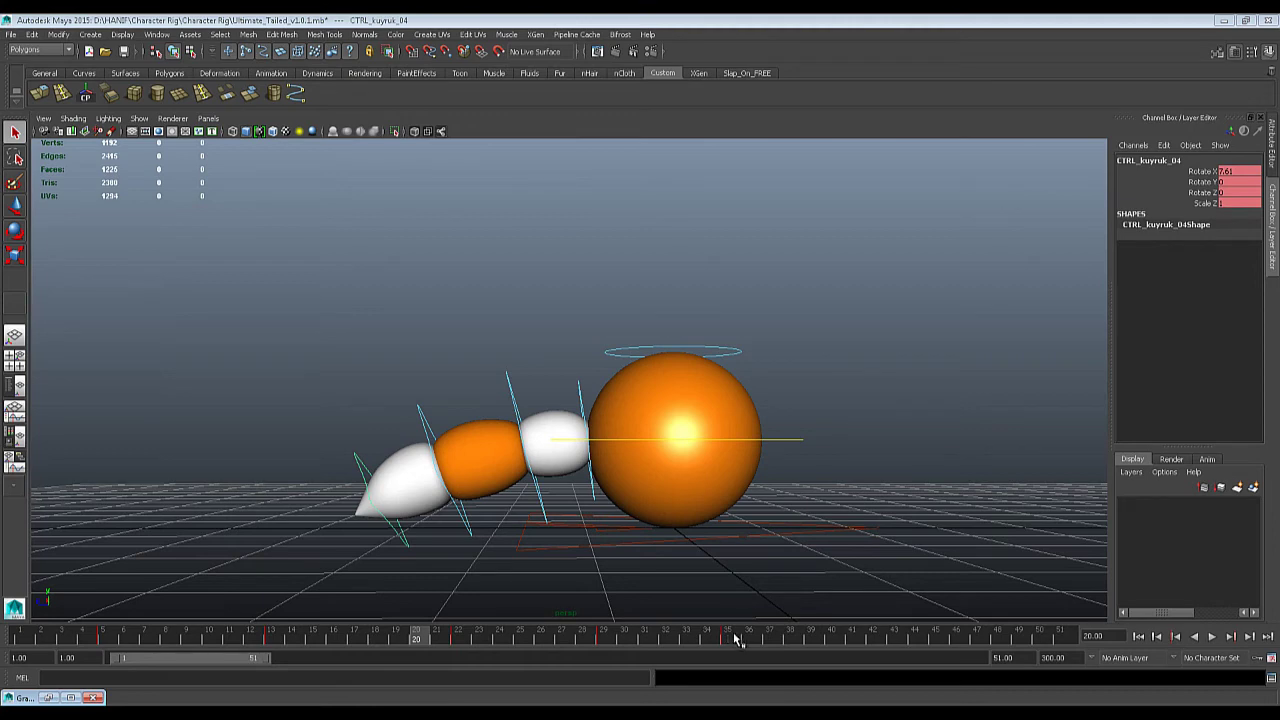
{"action": "left_click_drag", "start_coordinate": [737, 640], "coordinate": [73, 678], "text": "shift"}
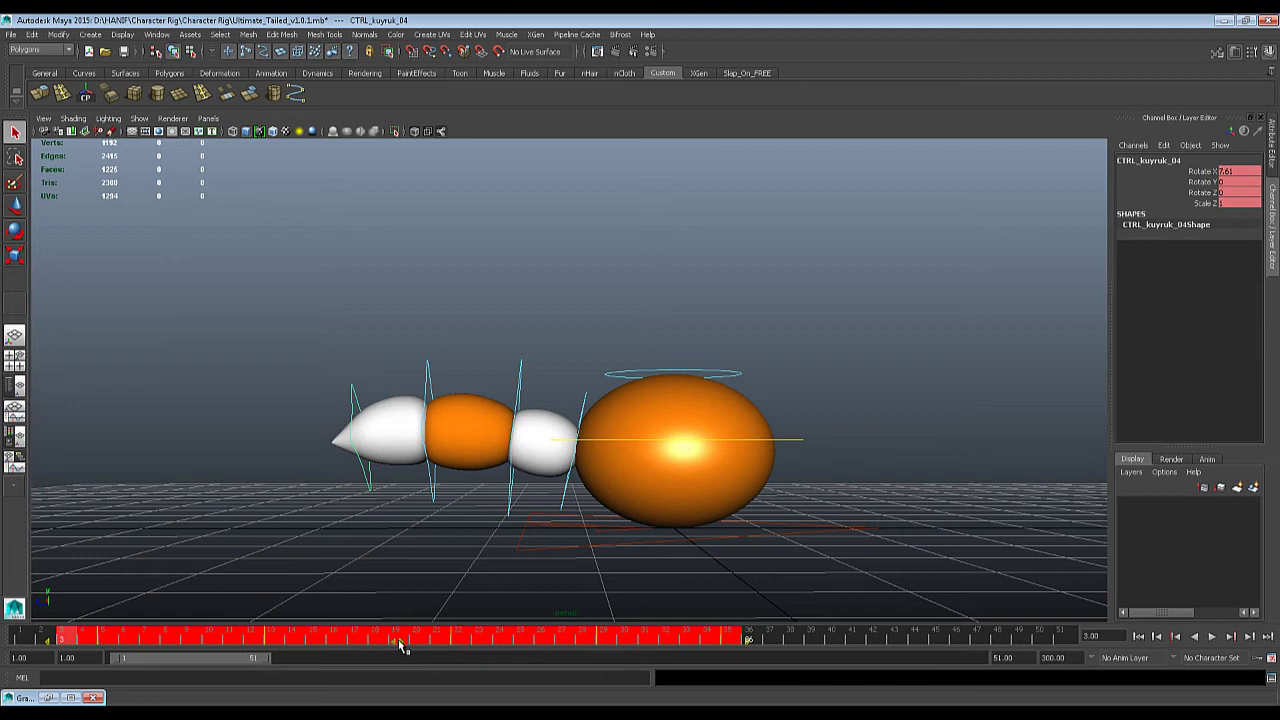
{"action": "left_click_drag", "start_coordinate": [409, 651], "coordinate": [442, 660]}
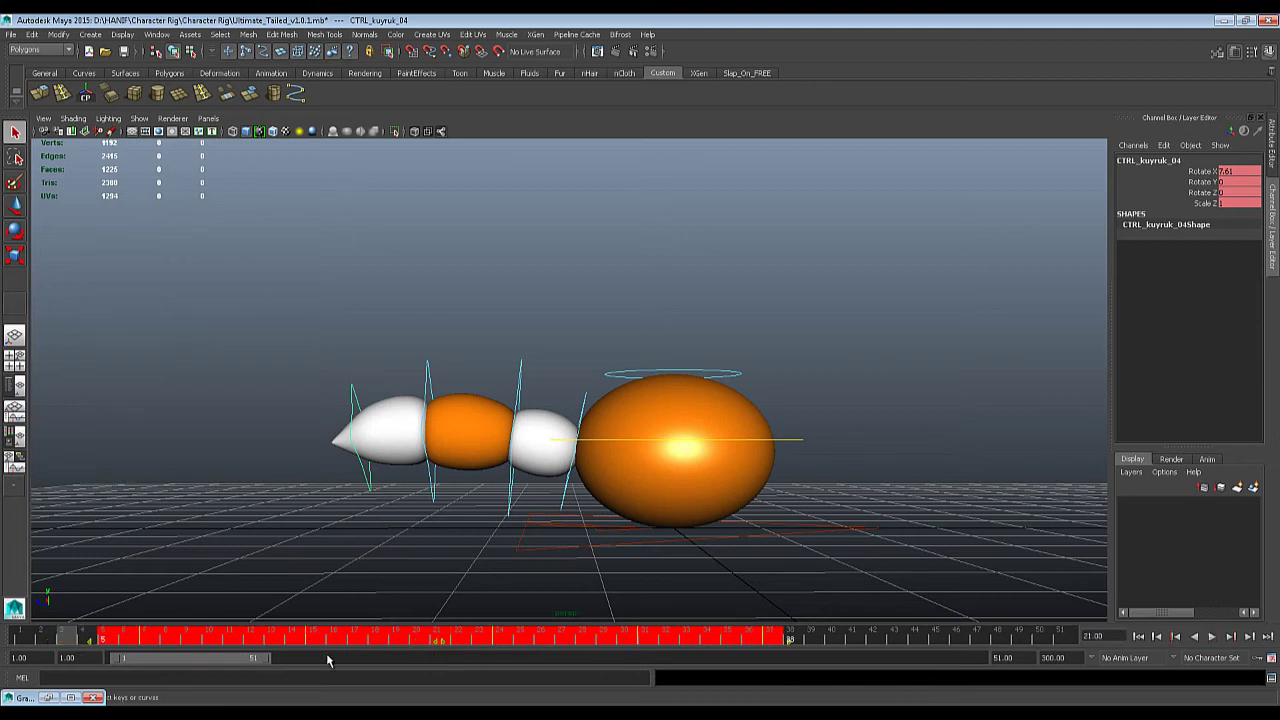
{"action": "left_click", "coordinate": [479, 500]}
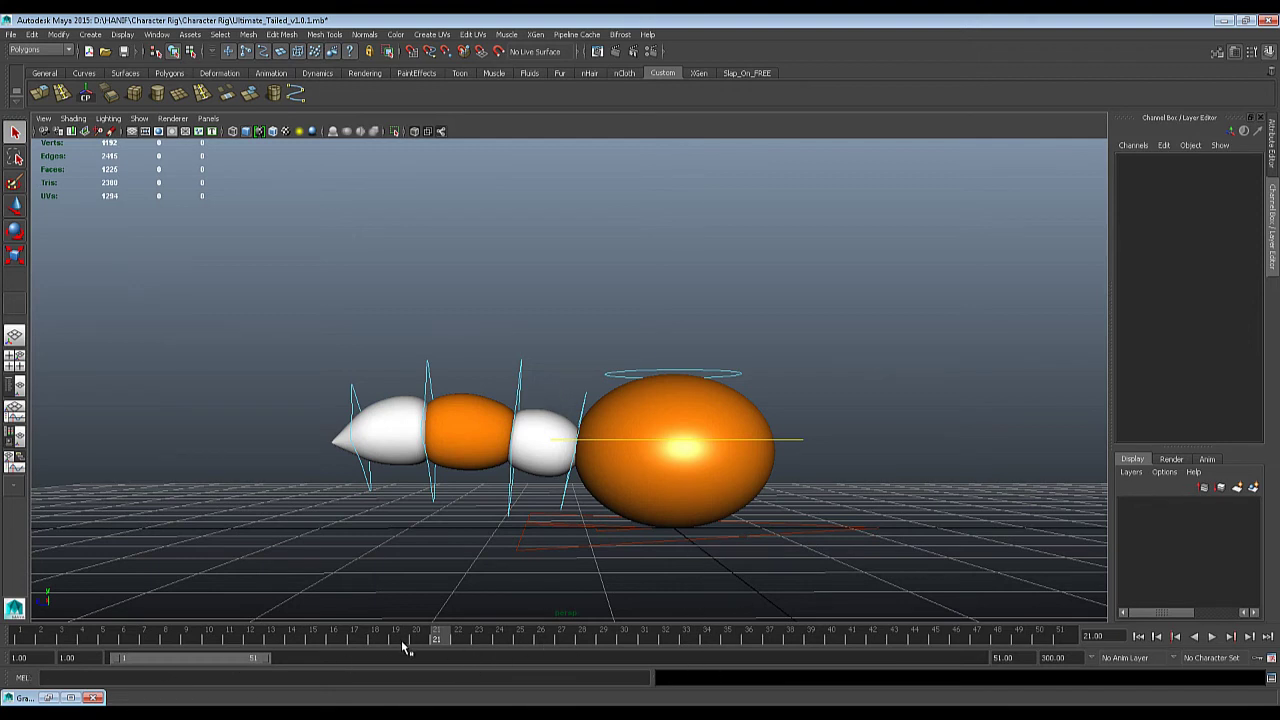
Select all four tail controls, shift all their keys three frames earlier on the timeline, and return to frame 1.
{"action": "left_click", "coordinate": [585, 410]}
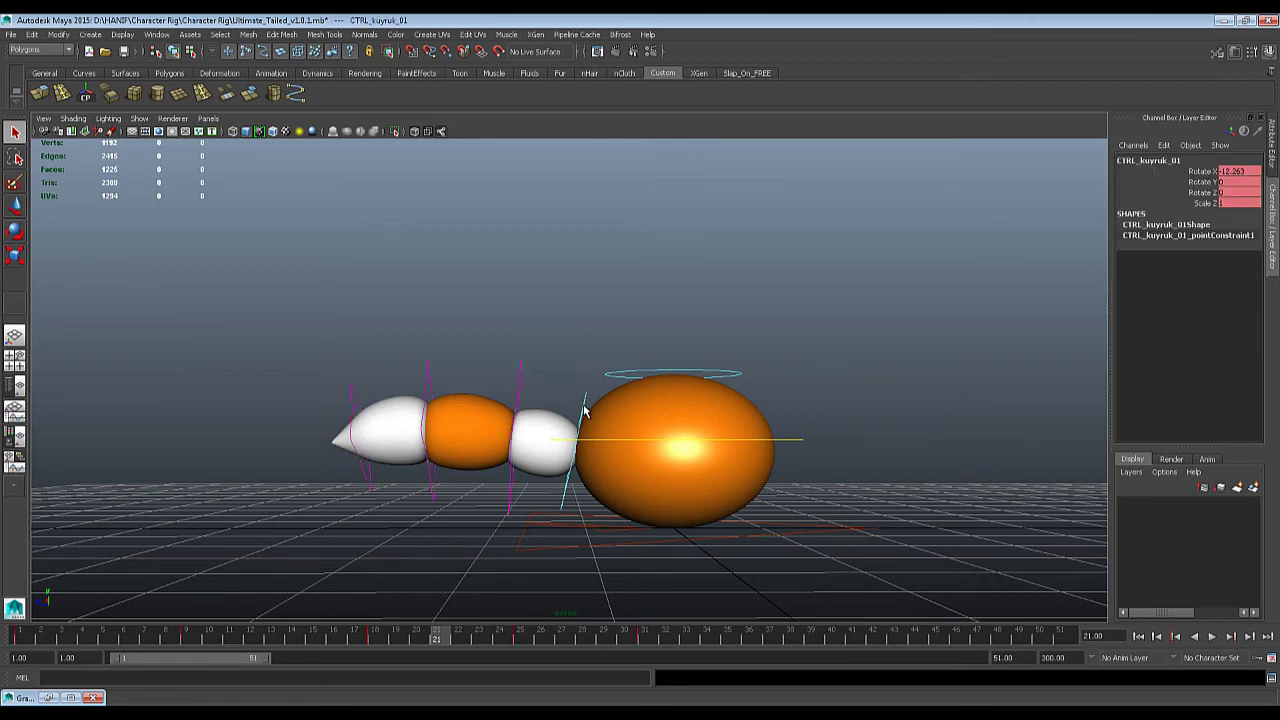
{"action": "left_click", "coordinate": [521, 381], "text": "shift"}
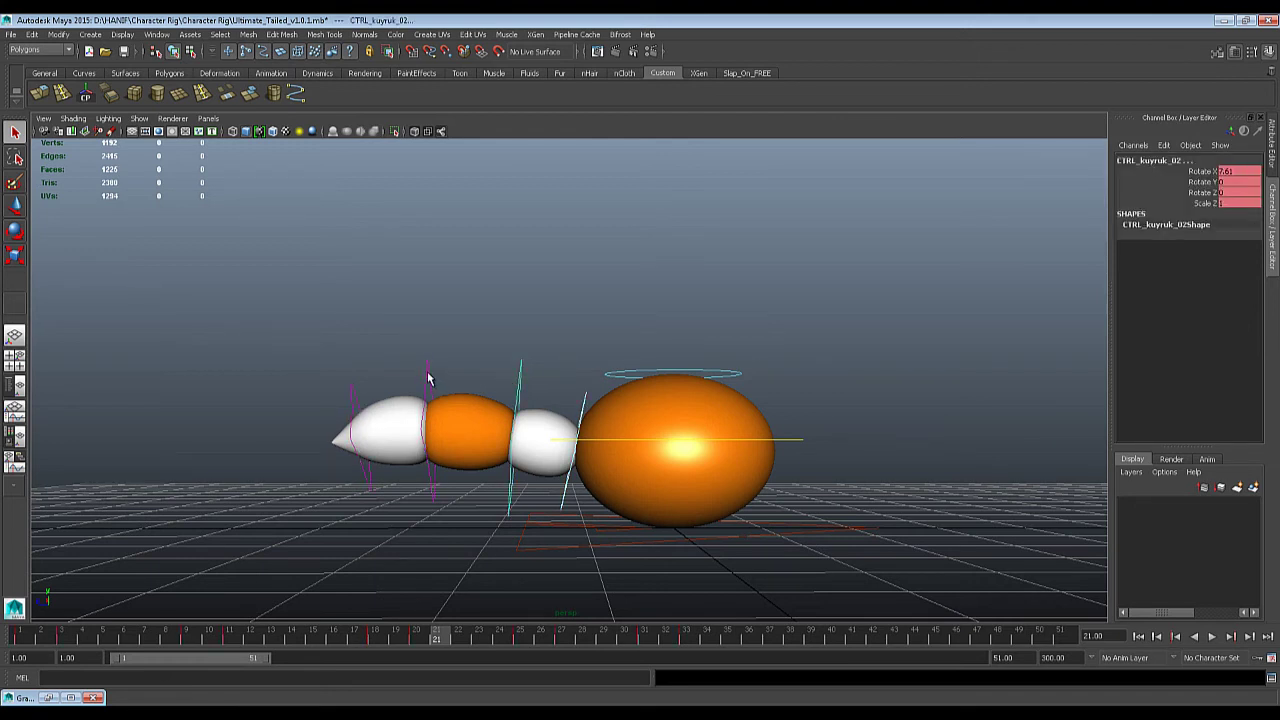
{"action": "left_click", "coordinate": [428, 378], "text": "shift"}
{"action": "left_click", "coordinate": [354, 400], "text": "shift"}
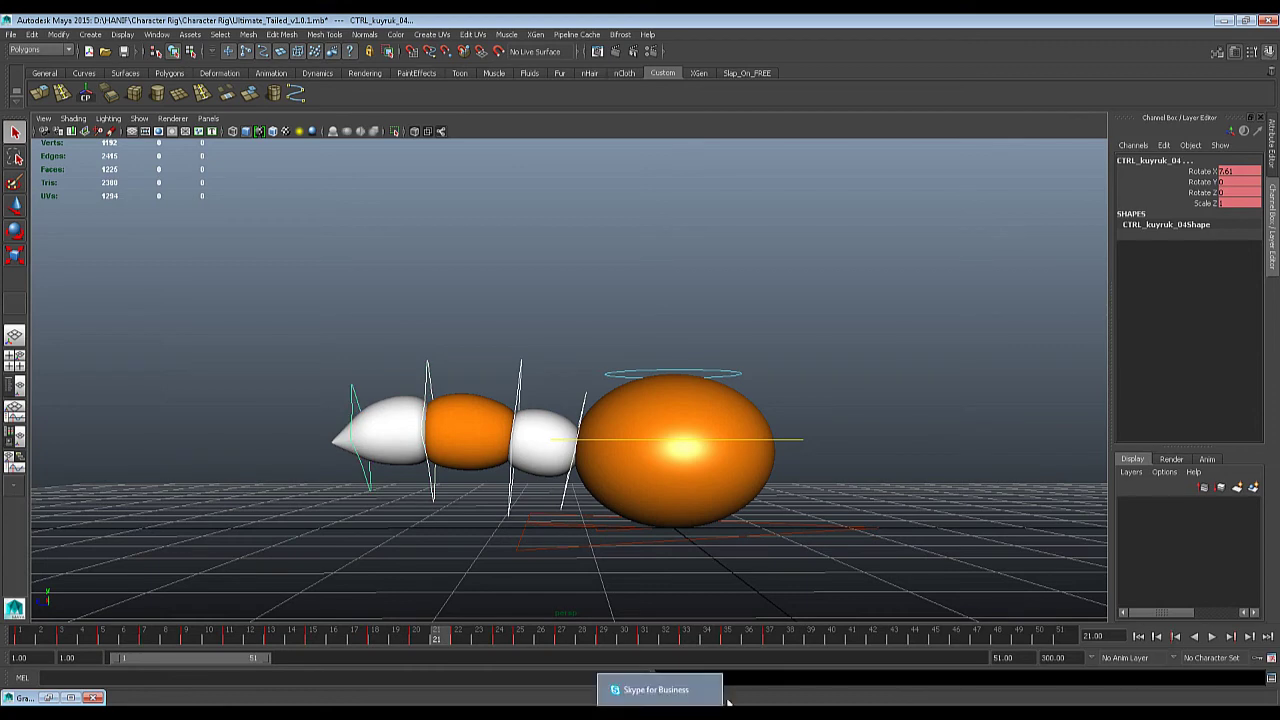
{"action": "left_click_drag", "start_coordinate": [776, 638], "coordinate": [6, 668], "text": "shift"}
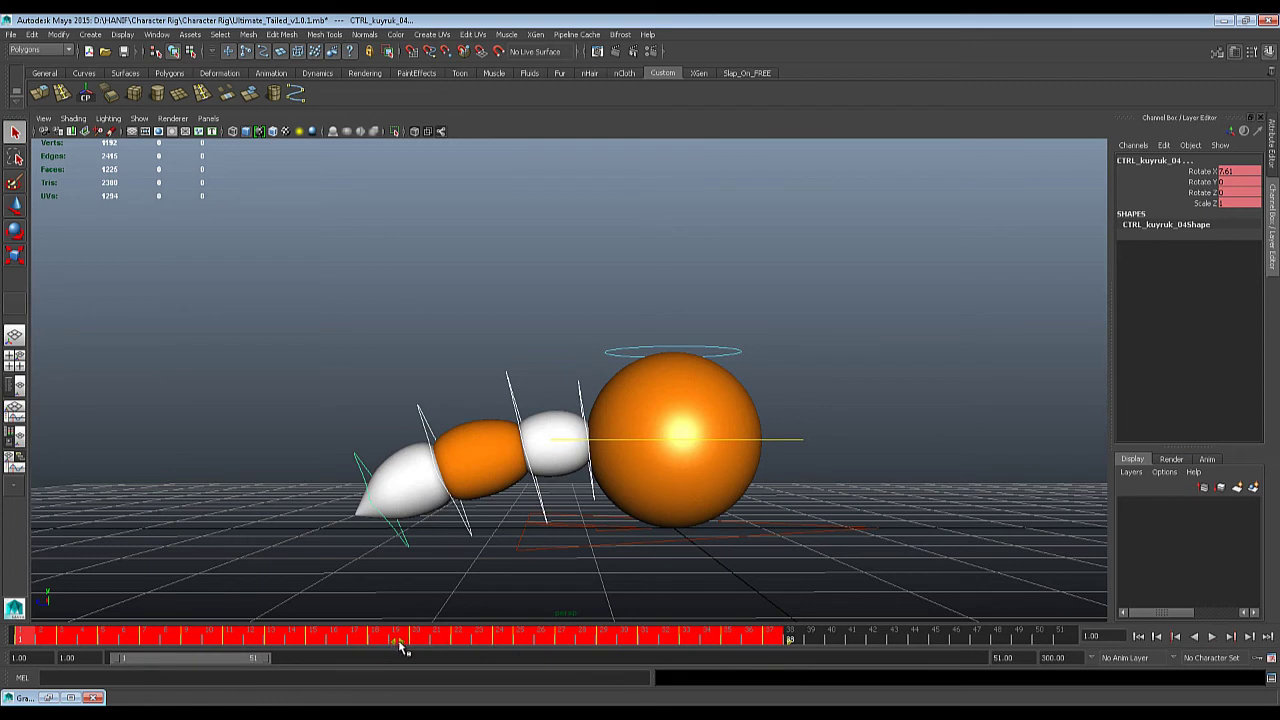
{"action": "key", "text": "alt+v"}
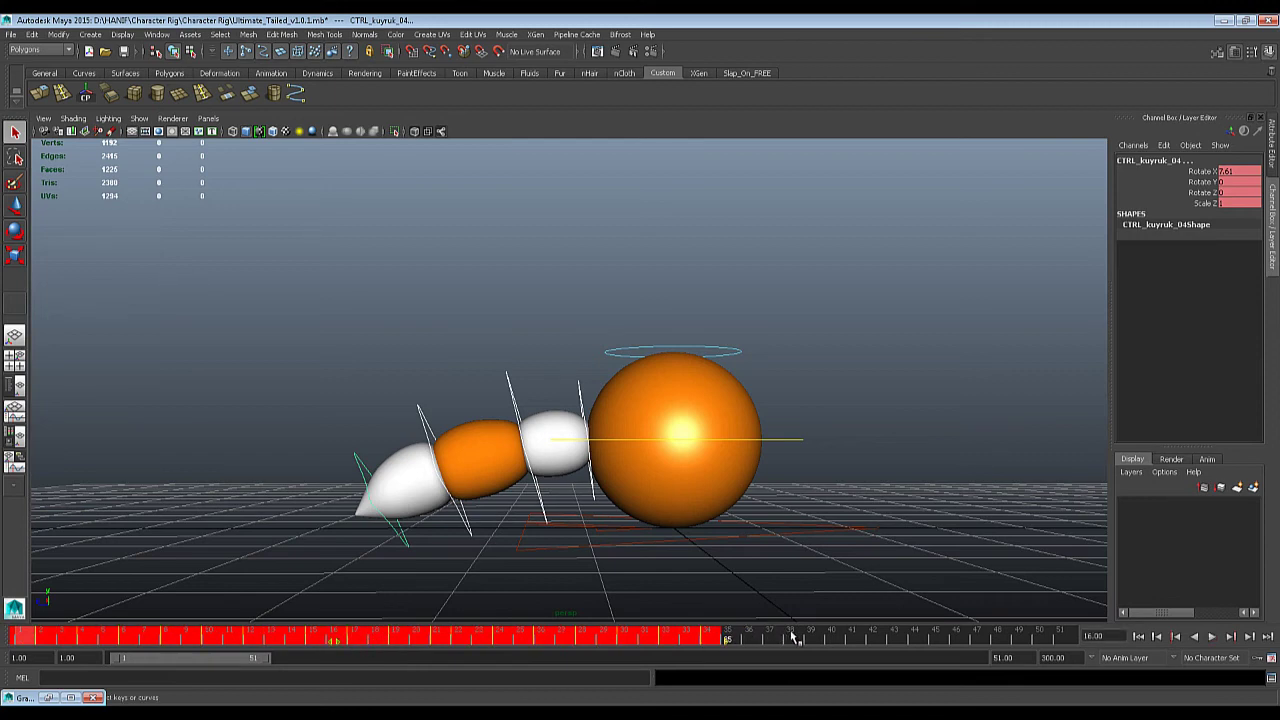
{"action": "left_click", "coordinate": [790, 641]}
{"action": "left_click", "coordinate": [20, 640]}
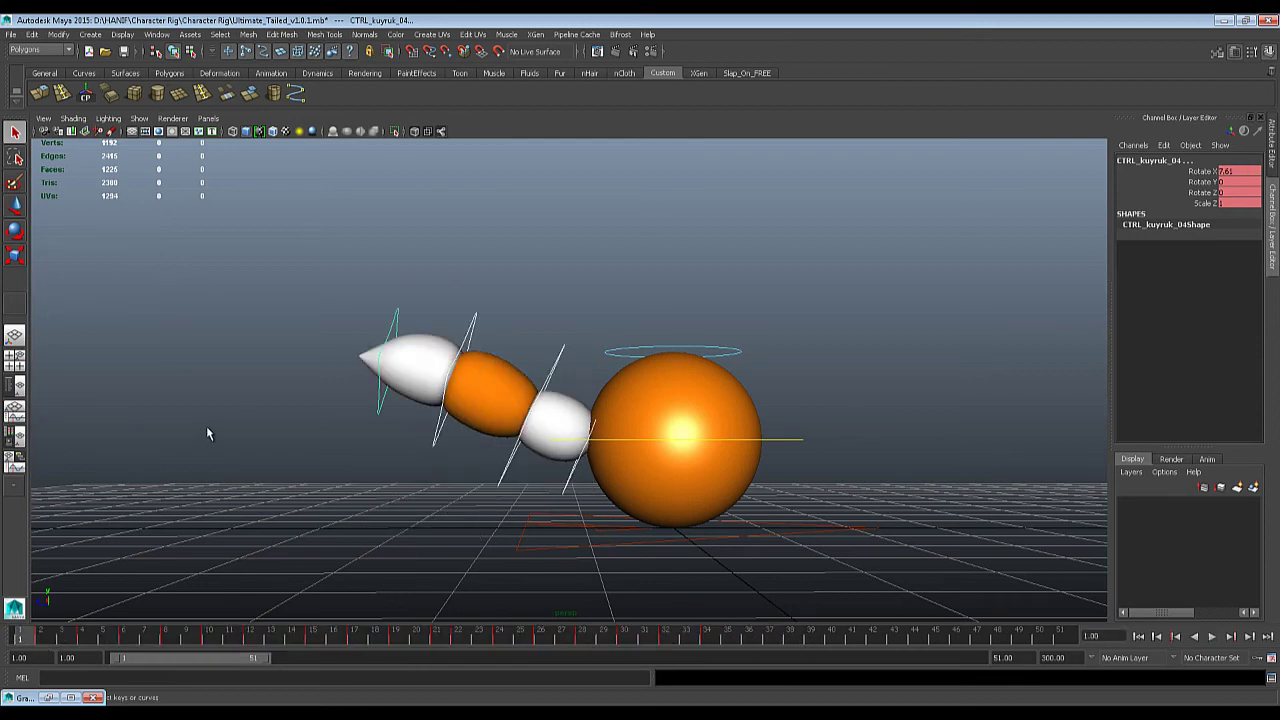
Start playback of the bouncing ball animation and hide the NURBS curves in the viewport.
{"action": "middle_click_drag", "start_coordinate": [729, 400], "coordinate": [688, 389], "text": "alt"}
{"action": "right_click_drag", "start_coordinate": [795, 411], "coordinate": [750, 411], "text": "alt"}
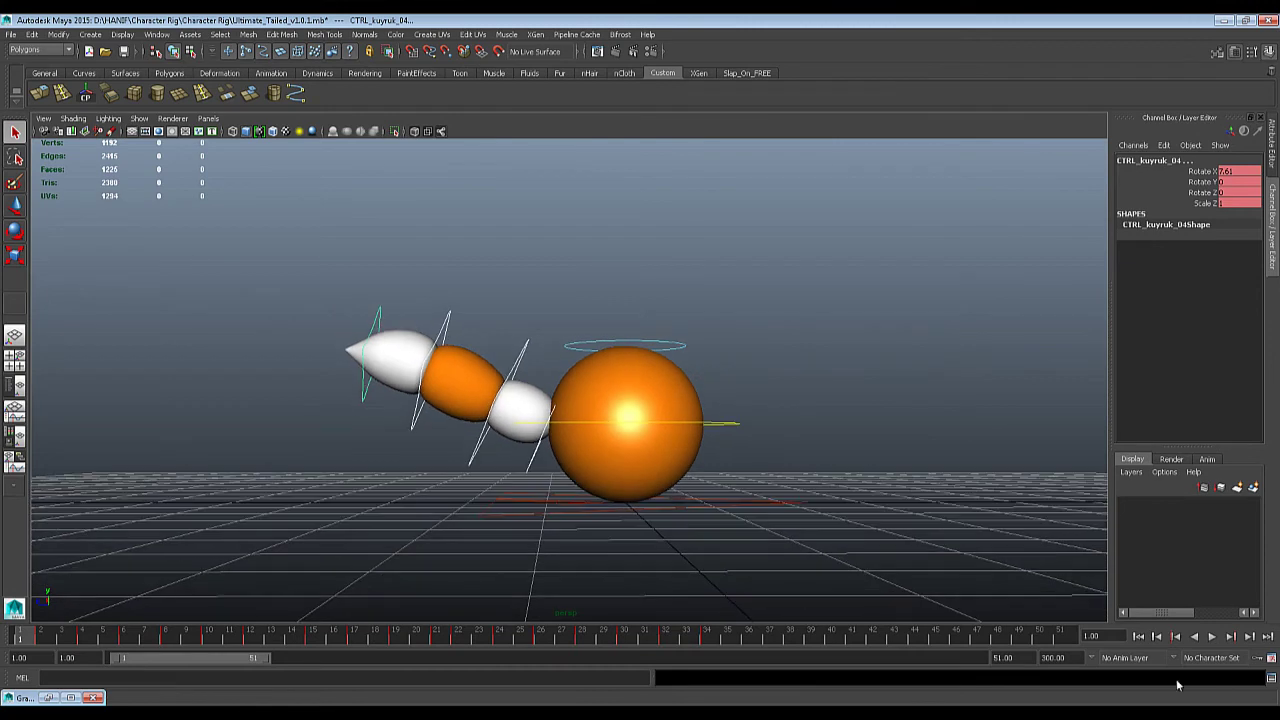
{"action": "left_click", "coordinate": [1212, 638]}
{"action": "left_click_drag", "start_coordinate": [838, 464], "coordinate": [662, 460], "text": "alt"}
{"action": "left_click", "coordinate": [139, 118]}
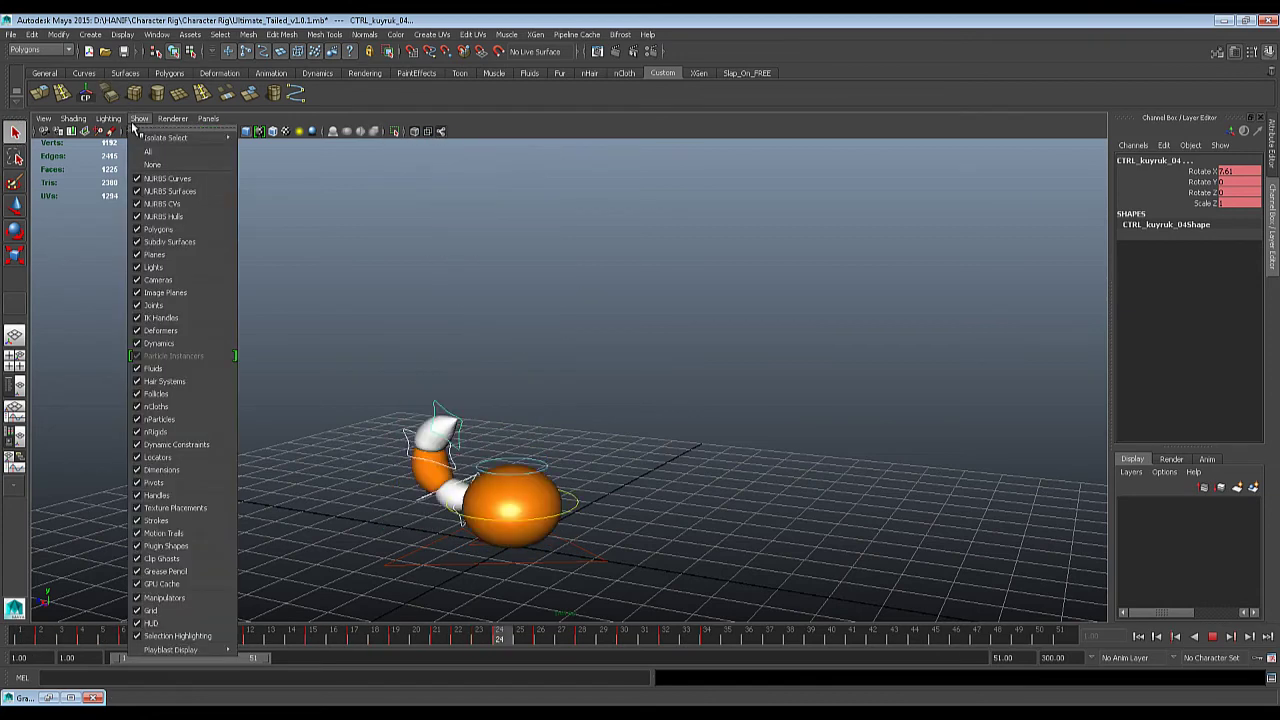
{"action": "left_click", "coordinate": [160, 178]}
Examine the tail's overlapping motion during the looping playback from a lower view, and stop the playback.
{"action": "left_click_drag", "start_coordinate": [737, 497], "coordinate": [671, 437], "text": "alt"}
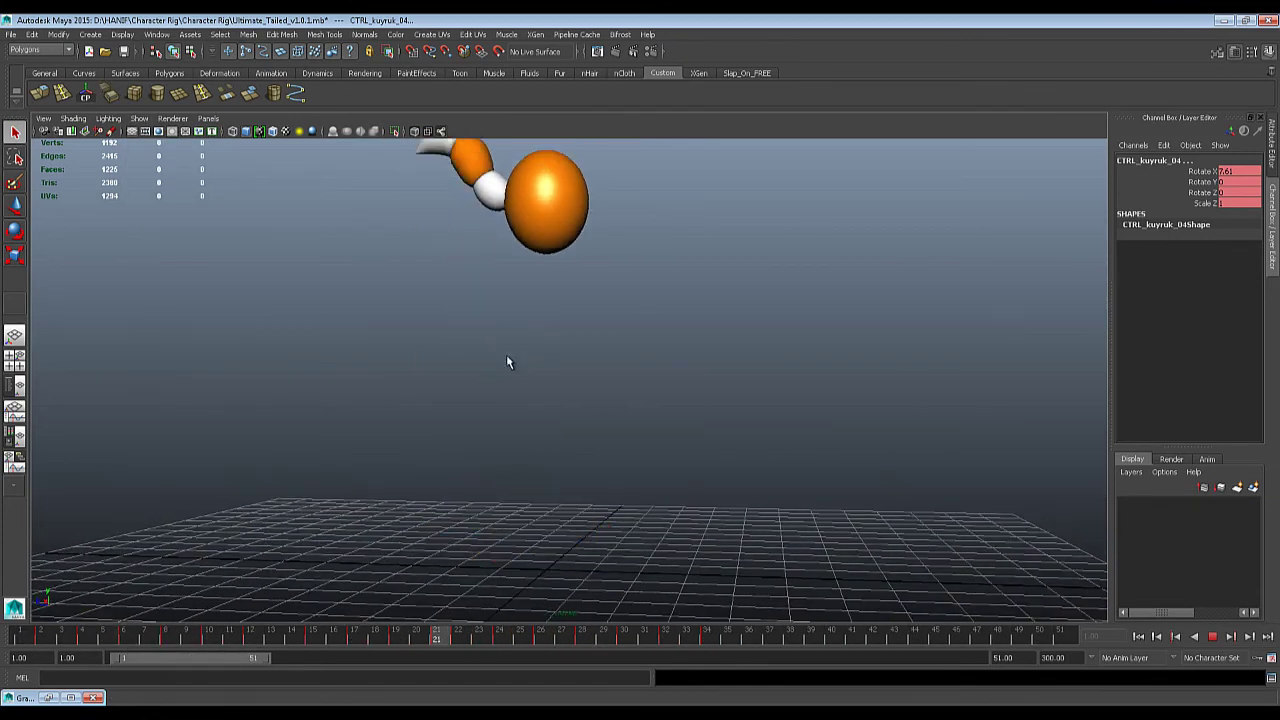
{"action": "left_click_drag", "start_coordinate": [508, 360], "coordinate": [515, 387], "text": "alt"}
{"action": "right_click_drag", "start_coordinate": [515, 381], "coordinate": [445, 396], "text": "alt"}
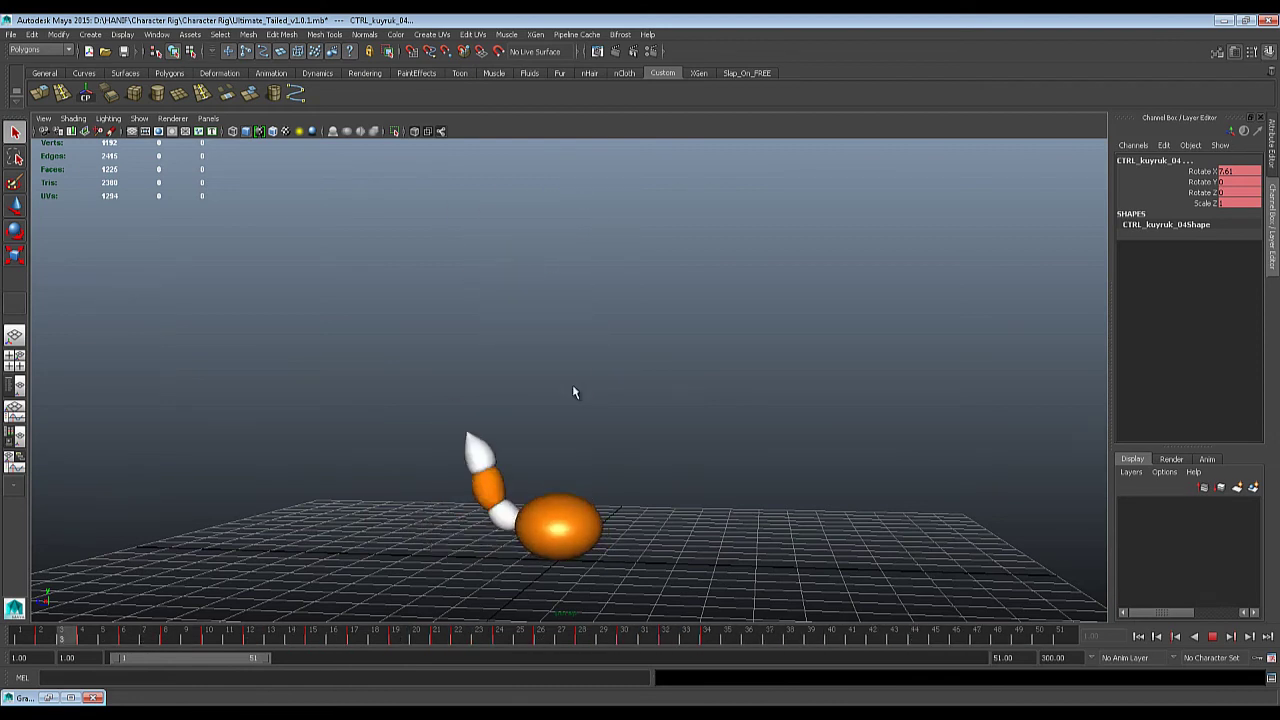
{"action": "left_click", "coordinate": [1214, 638]}
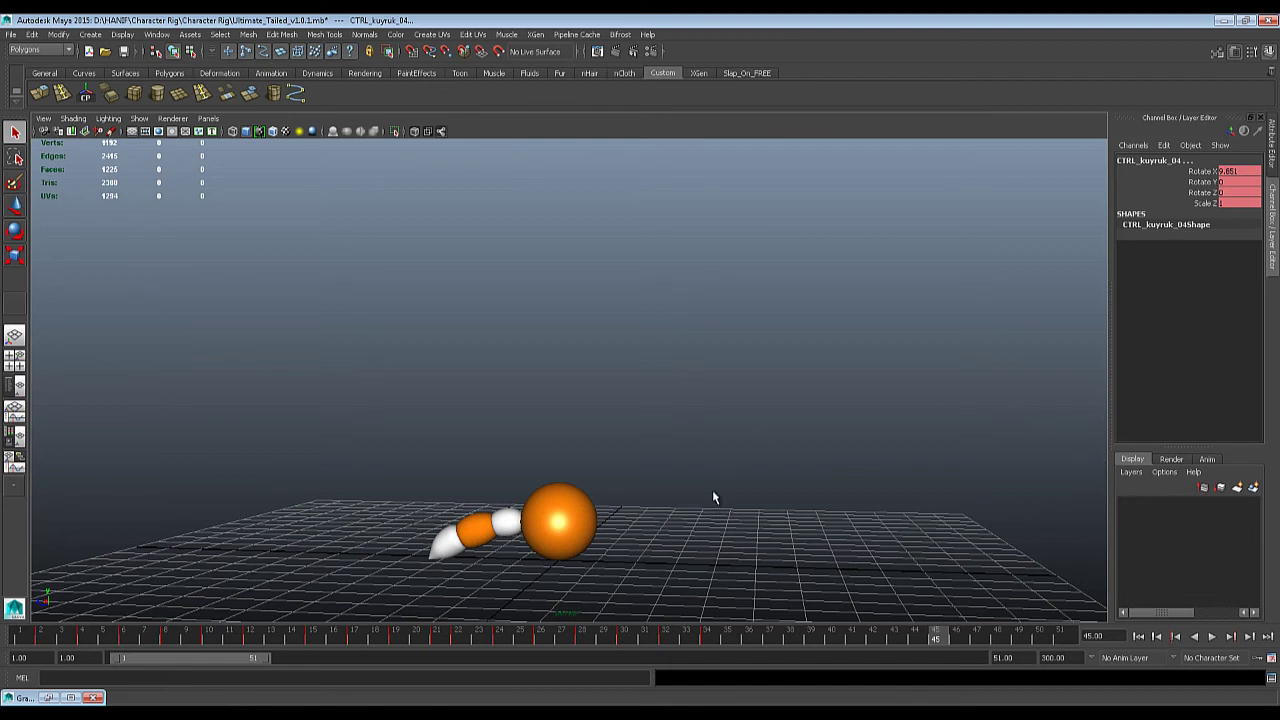
Switch to the web browser and look through the YouTube search results for "ball with tail" for reference videos.
{"action": "left_click", "coordinate": [129, 714]}
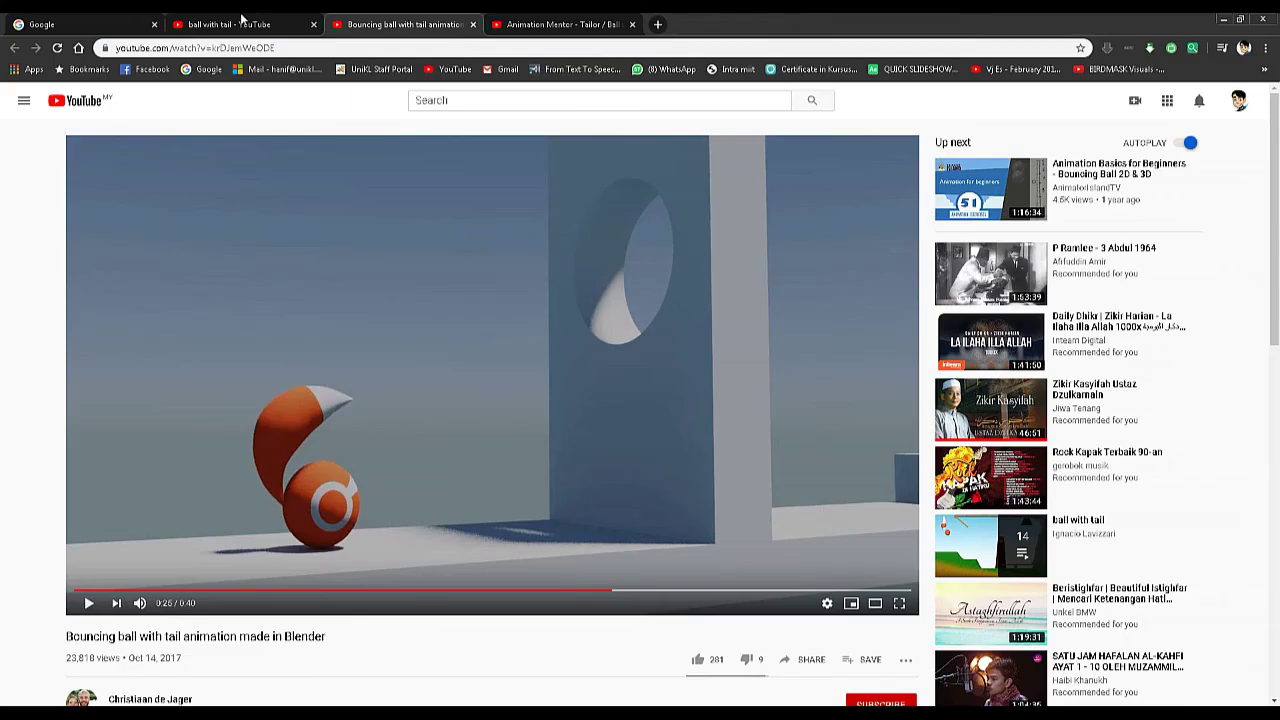
{"action": "left_click", "coordinate": [241, 17]}
{"action": "scroll", "coordinate": [274, 380], "scroll_direction": "up", "scroll_amount": 2}
{"action": "scroll", "coordinate": [272, 382], "scroll_direction": "down", "scroll_amount": 8}
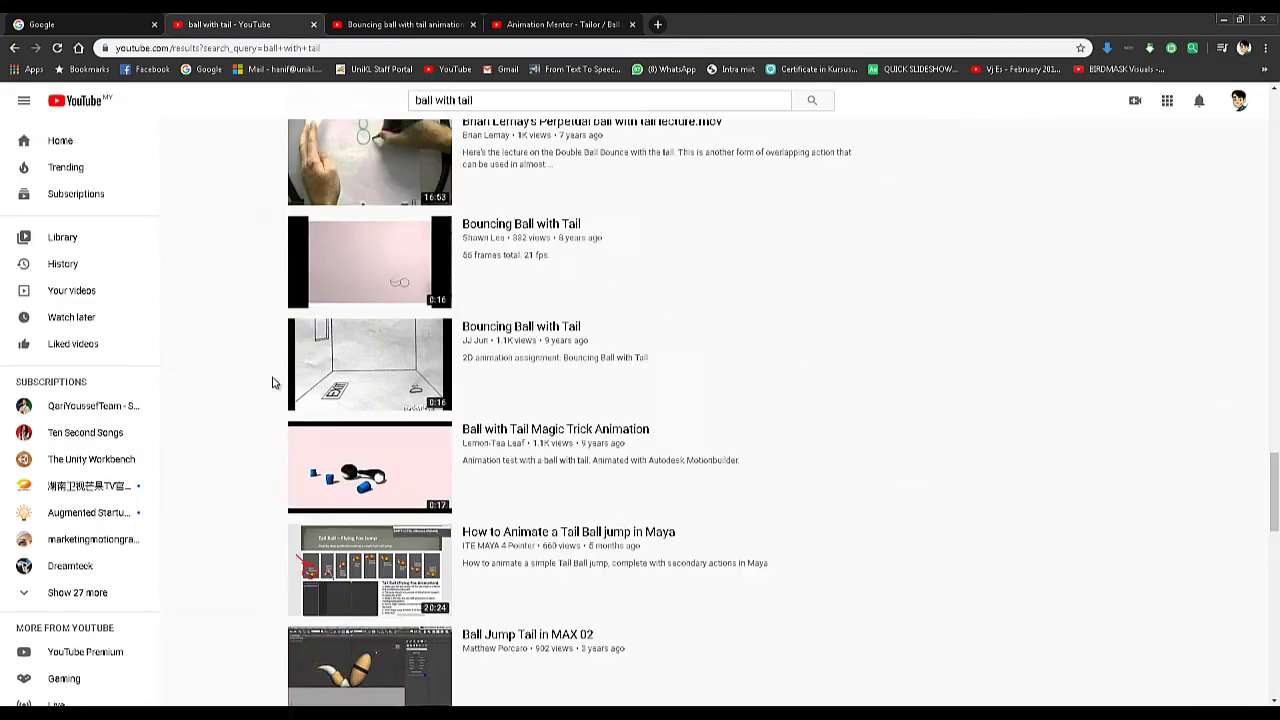
{"action": "scroll", "coordinate": [272, 382], "scroll_direction": "up", "scroll_amount": 10}
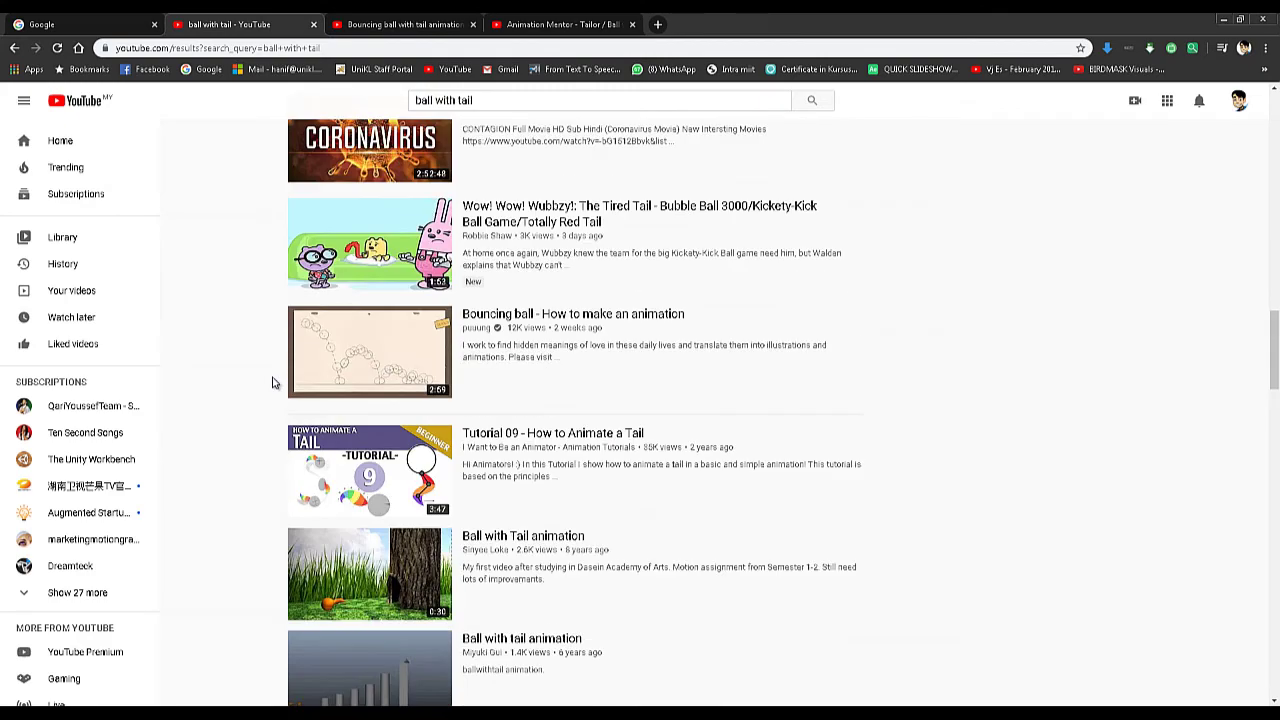
{"action": "scroll", "coordinate": [272, 382], "scroll_direction": "up", "scroll_amount": 9}
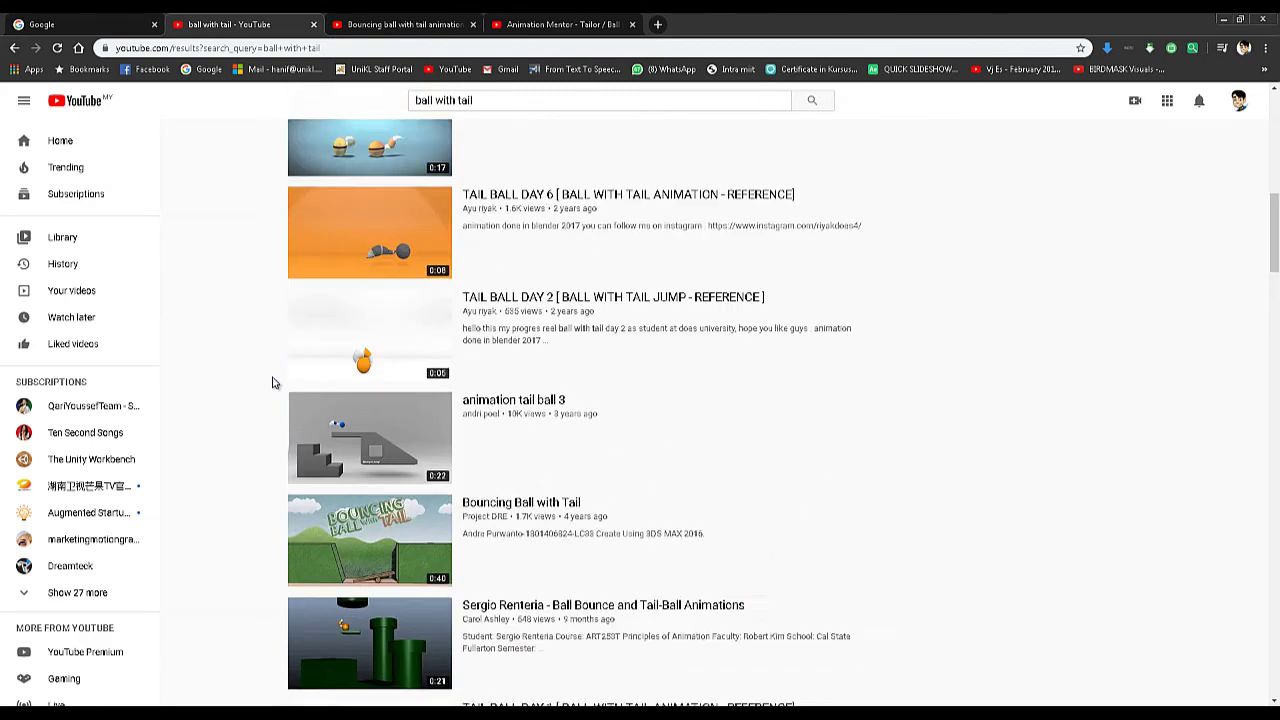
{"action": "scroll", "coordinate": [272, 382], "scroll_direction": "up", "scroll_amount": 9}
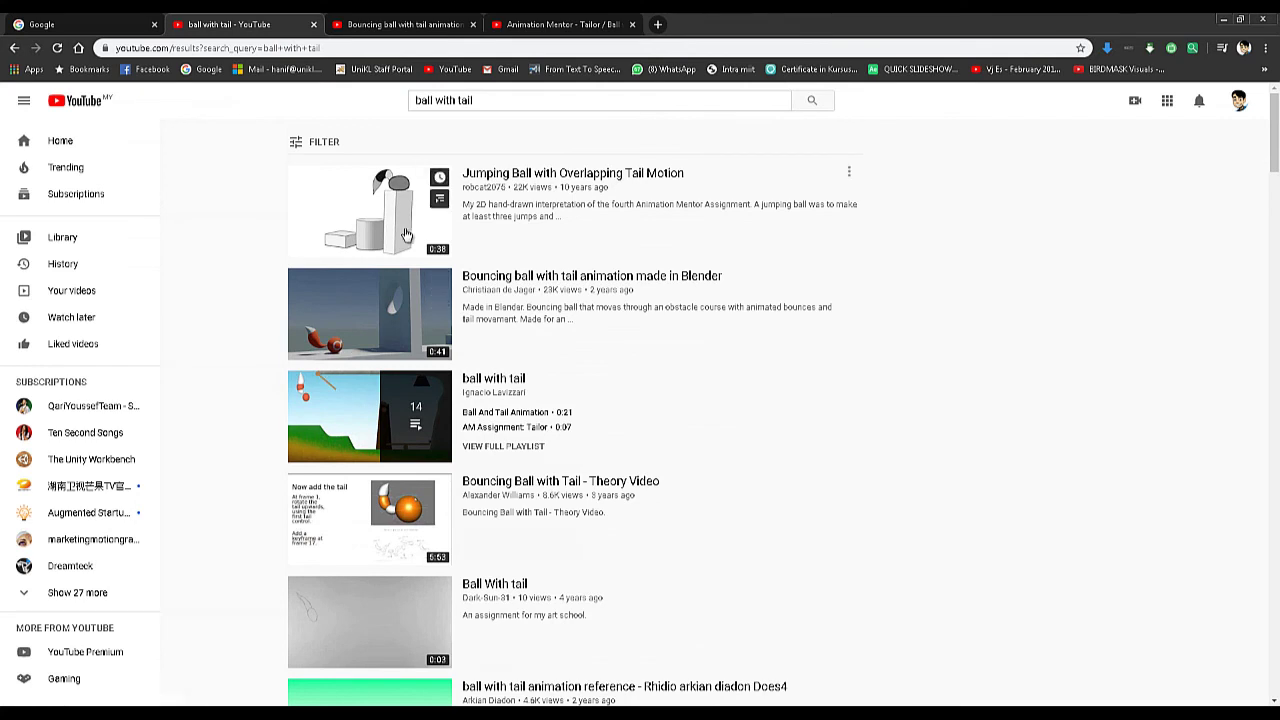
Open the video "Jumping Ball with Overlapping Tail Motion" in a new browser tab and pause it at its layout and planning drawing.
{"action": "middle_click", "coordinate": [405, 234]}
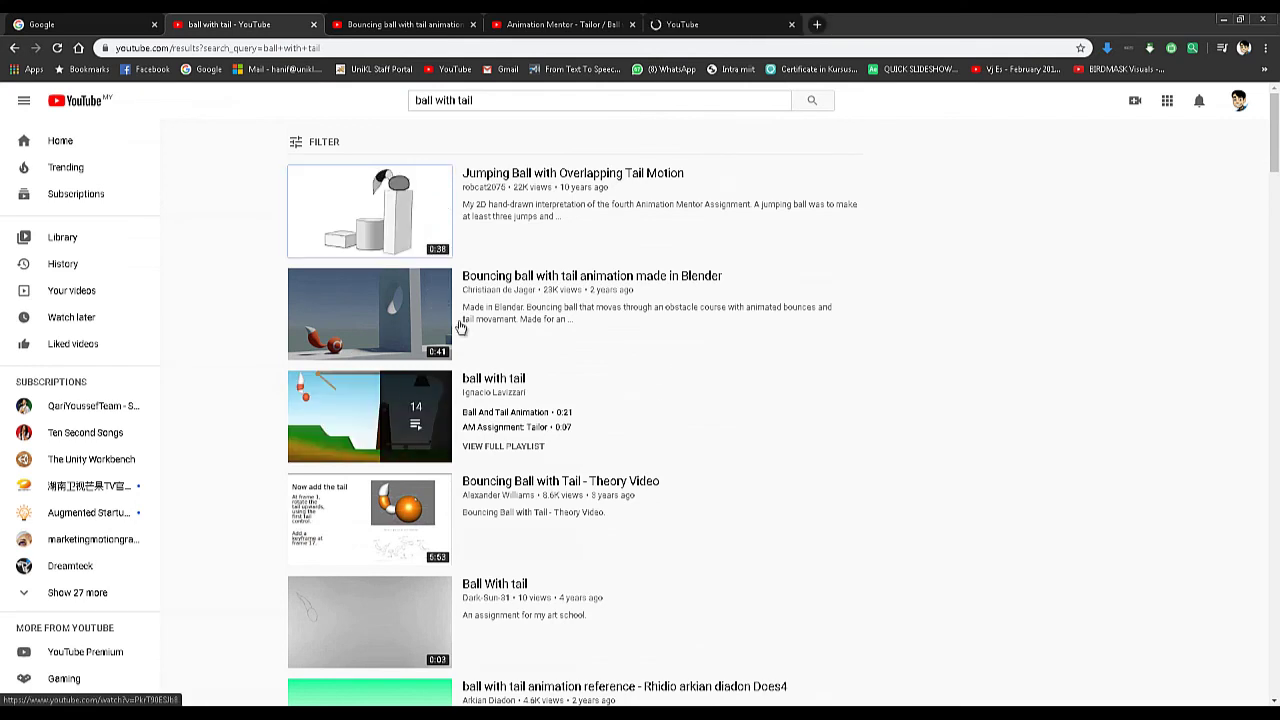
{"action": "left_click", "coordinate": [672, 26]}
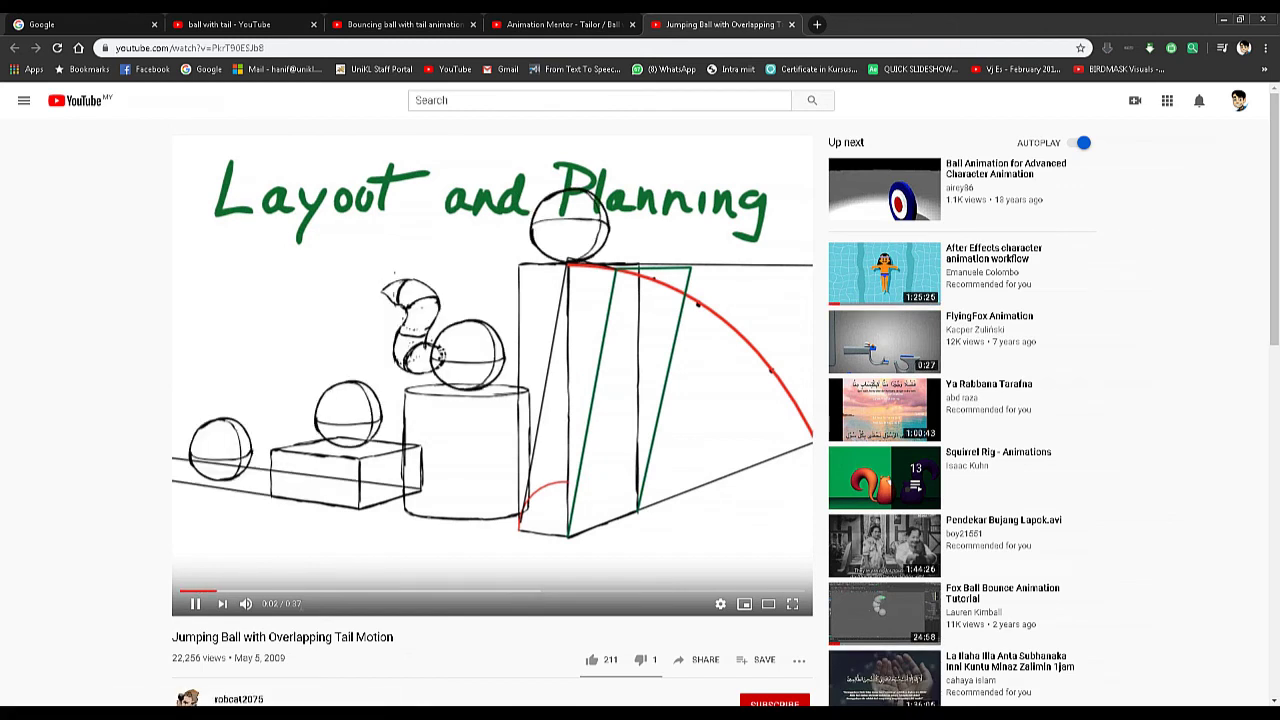
{"action": "key", "text": "space"}
{"action": "key", "text": "alt+Tab"}
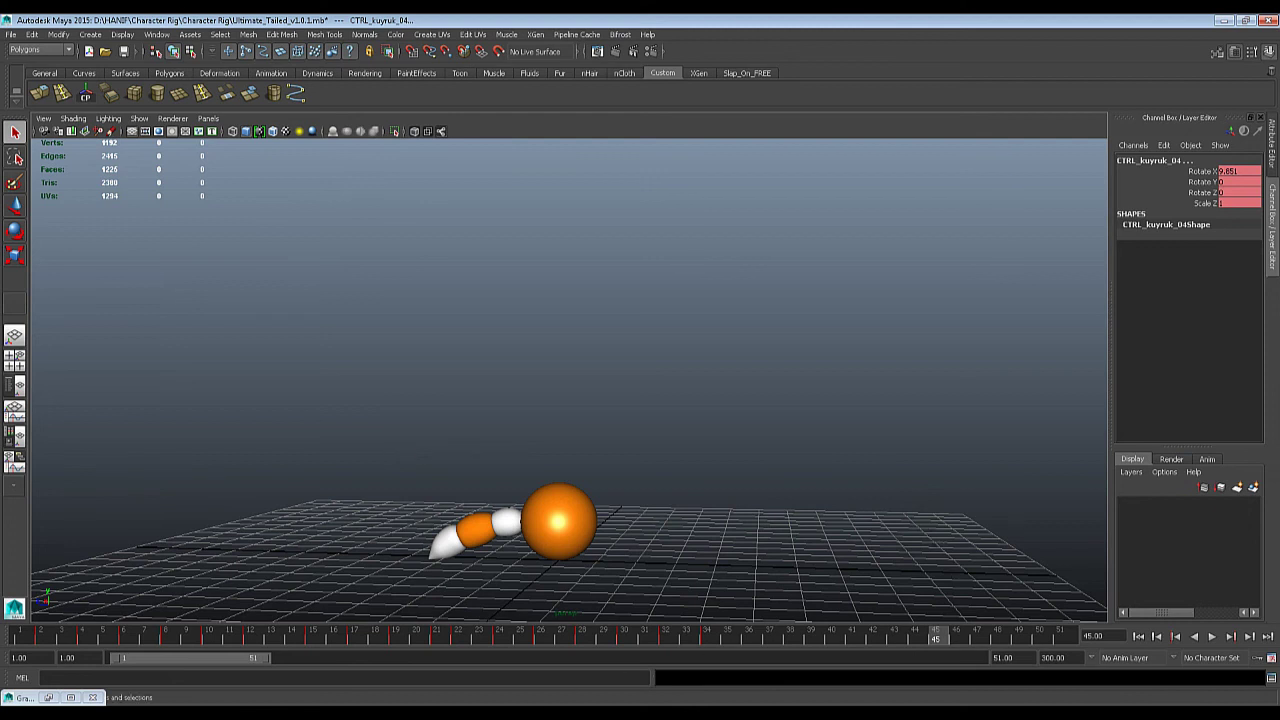
{"action": "key", "text": "alt+Tab"}
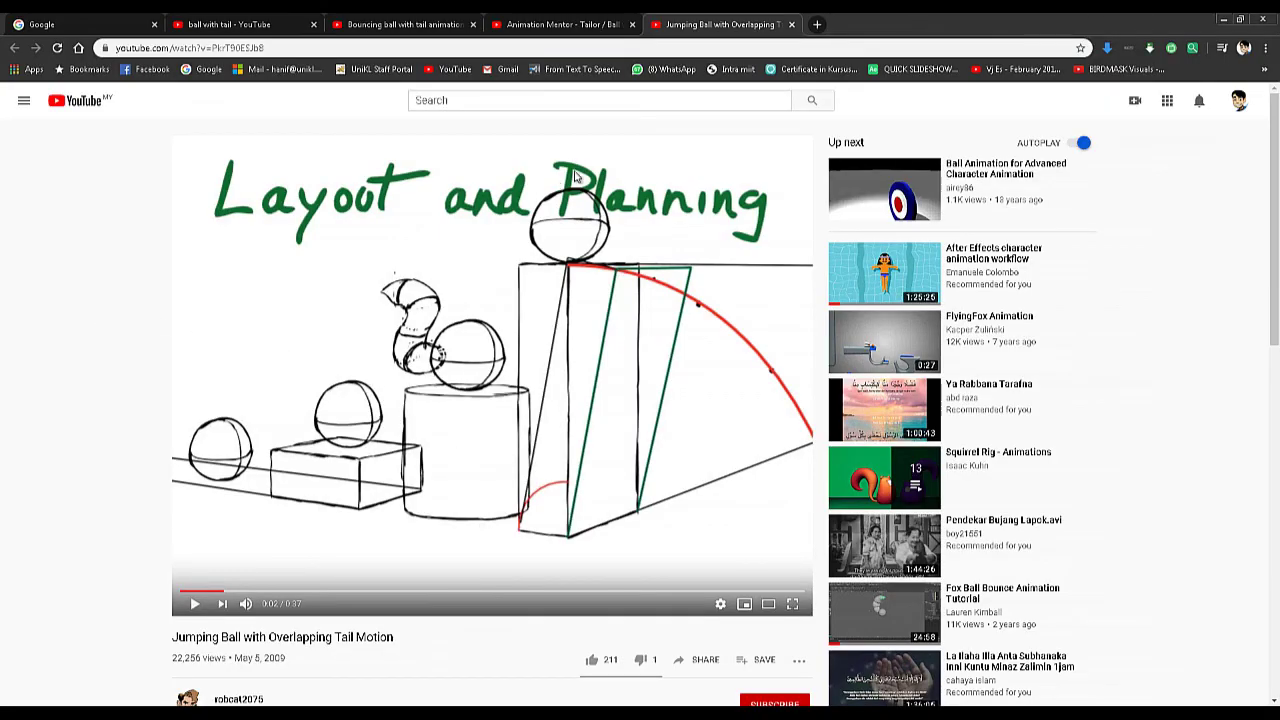